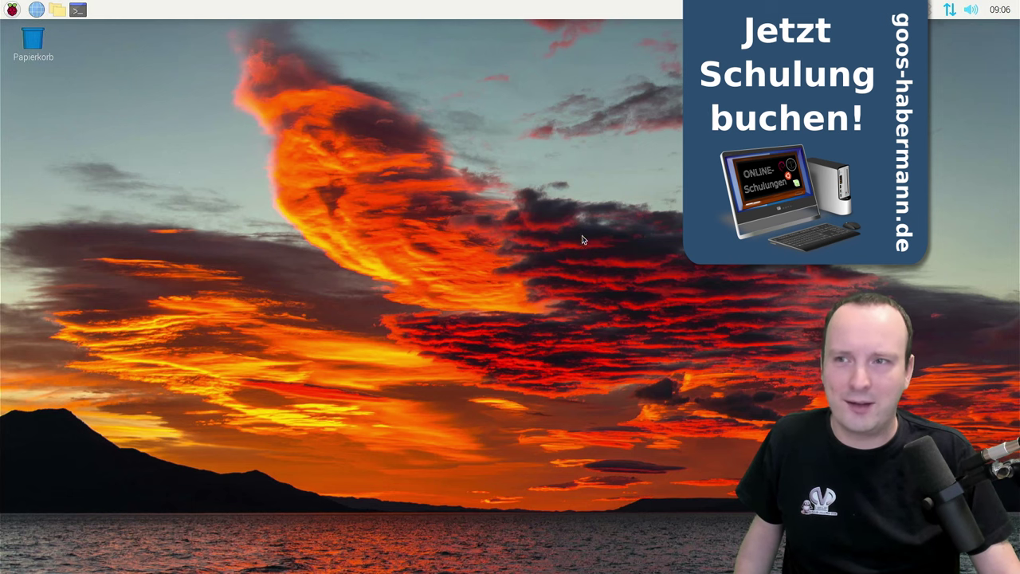
- Open the Raspberry Pi-Konfiguration settings window
{"action": "left_click", "coordinate": [81, 11]}
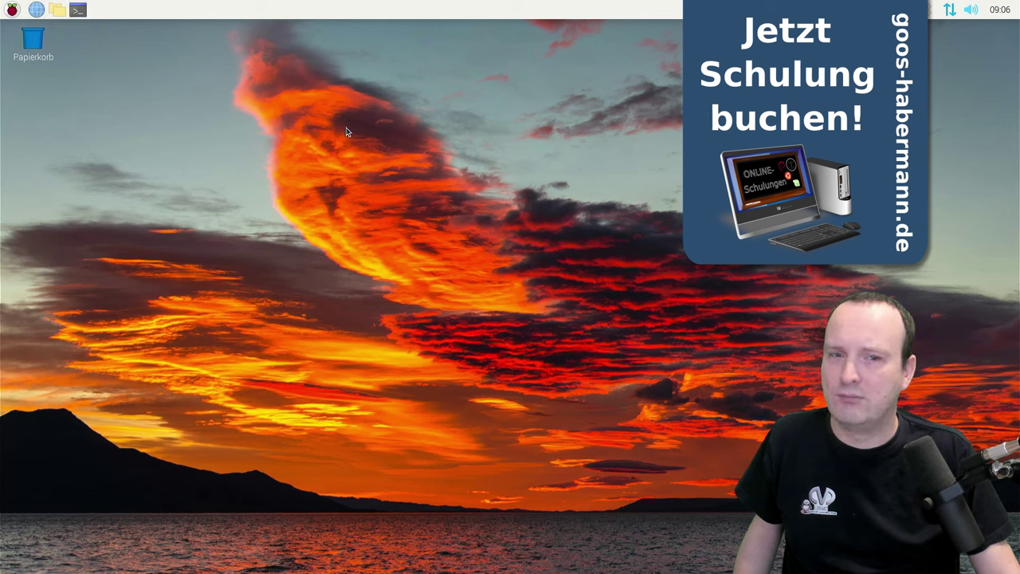
{"action": "left_click", "coordinate": [12, 10]}
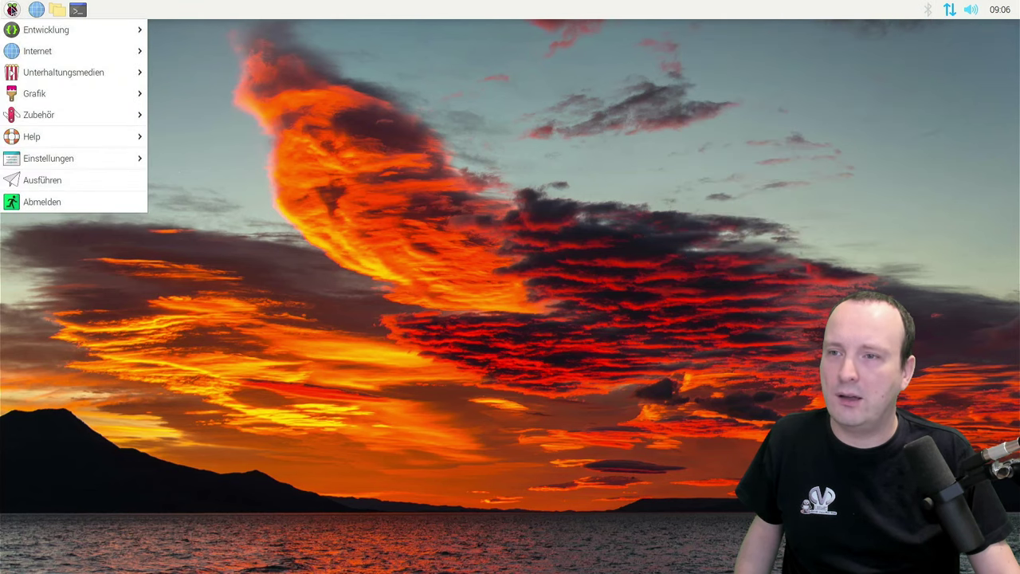
{"action": "mouse_move", "coordinate": [38, 38]}
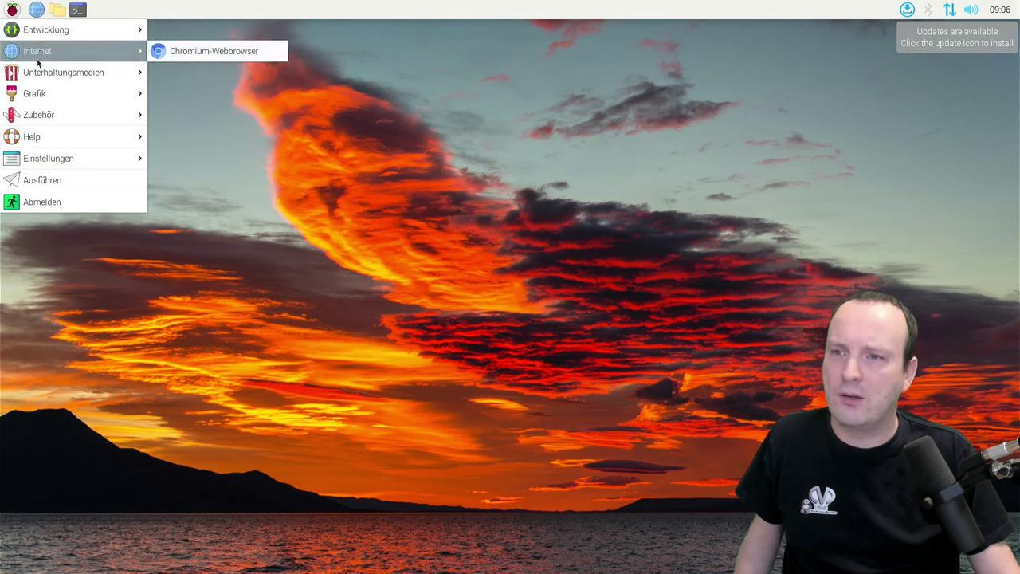
{"action": "mouse_move", "coordinate": [35, 75]}
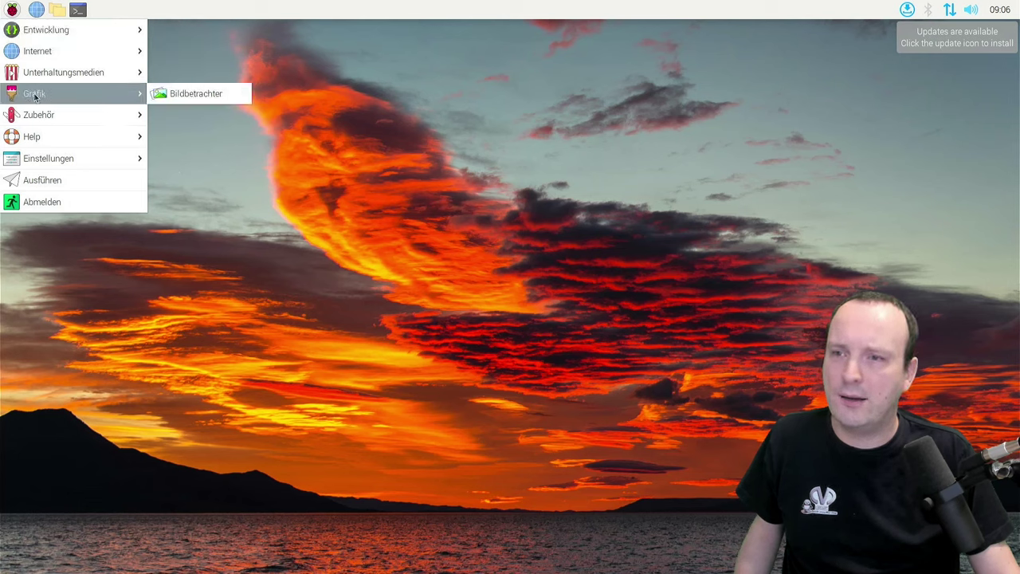
{"action": "mouse_move", "coordinate": [34, 118]}
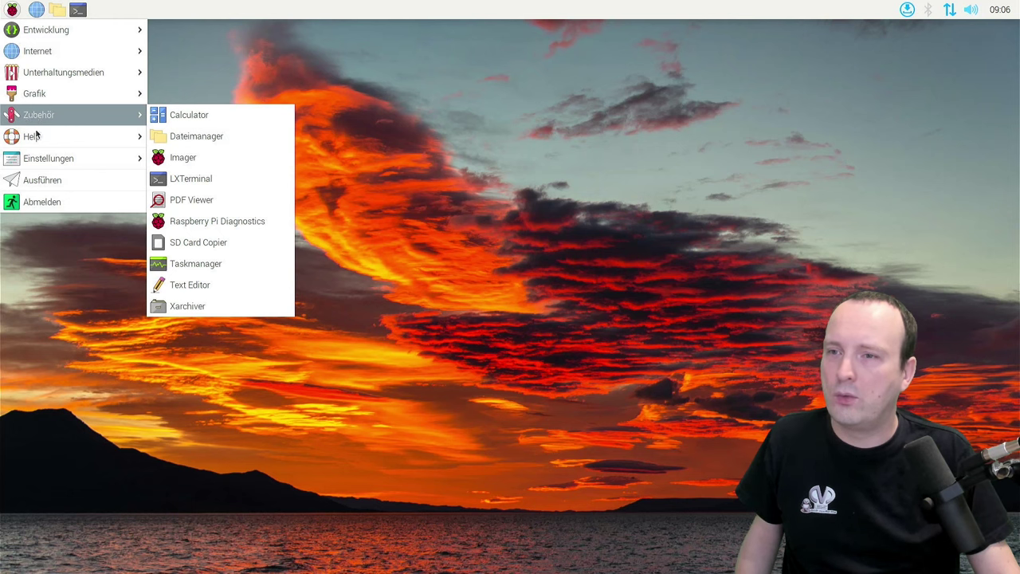
{"action": "mouse_move", "coordinate": [40, 162]}
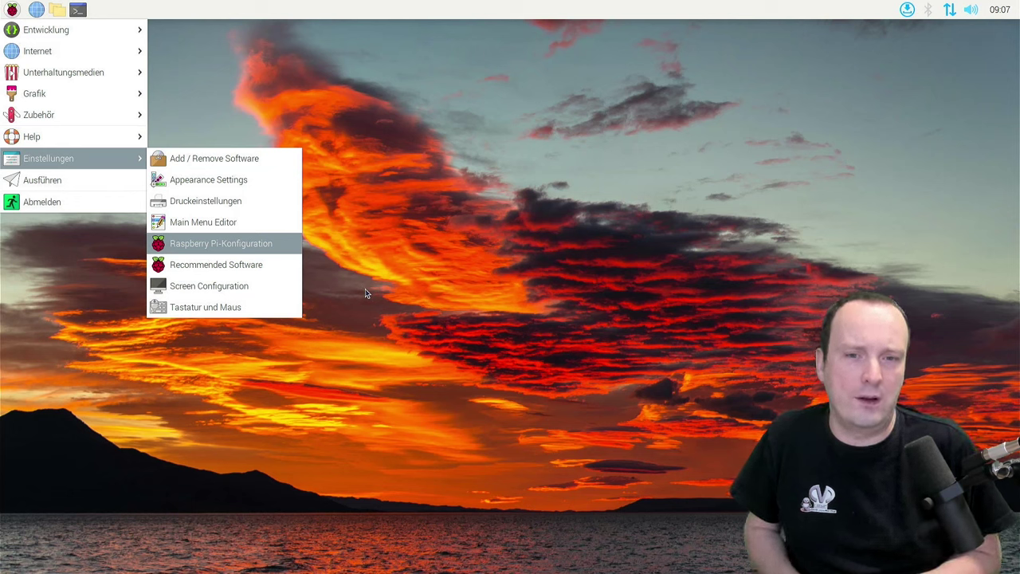
{"action": "key", "text": "Return"}
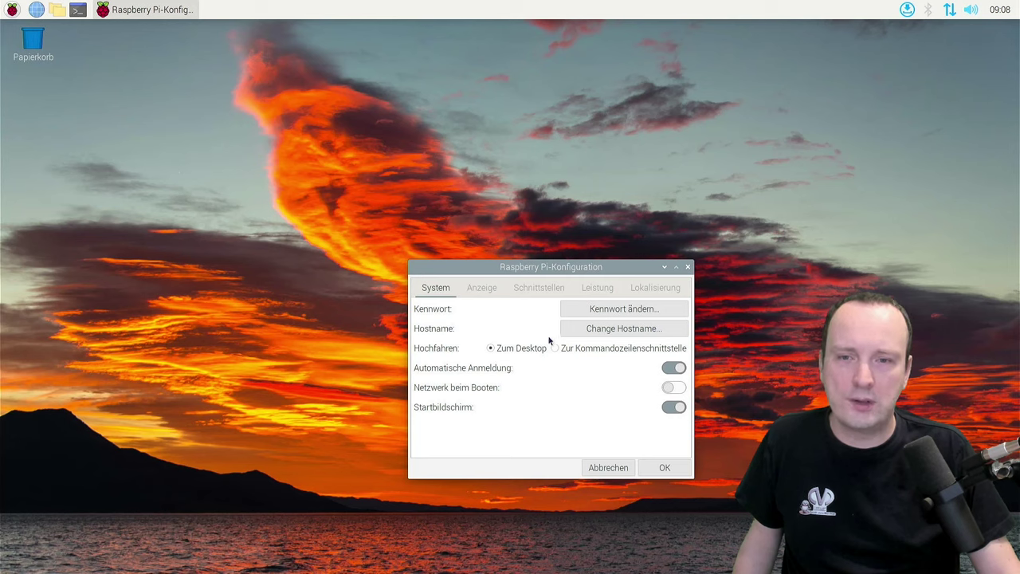
- Change the Raspberry Pi's hostname to pi400 and acknowledge the reboot notice
{"action": "left_click", "coordinate": [585, 335]}
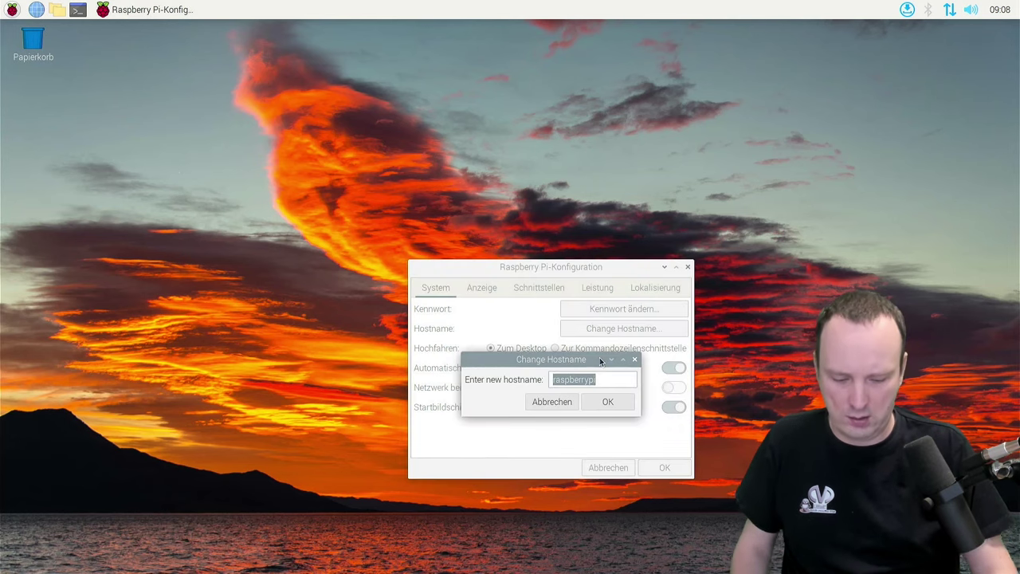
{"action": "type", "text": "pi400"}
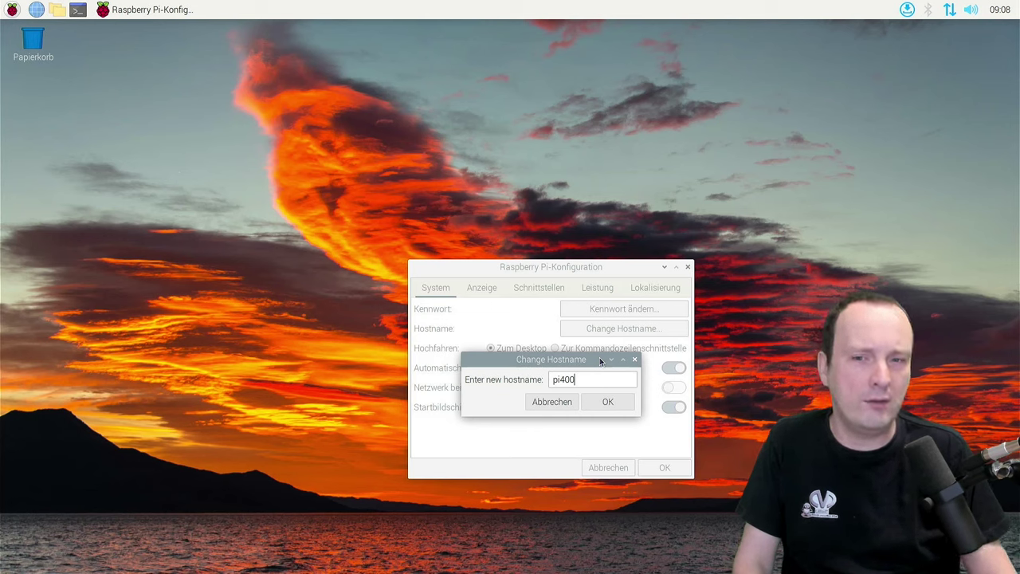
{"action": "left_click", "coordinate": [603, 402]}
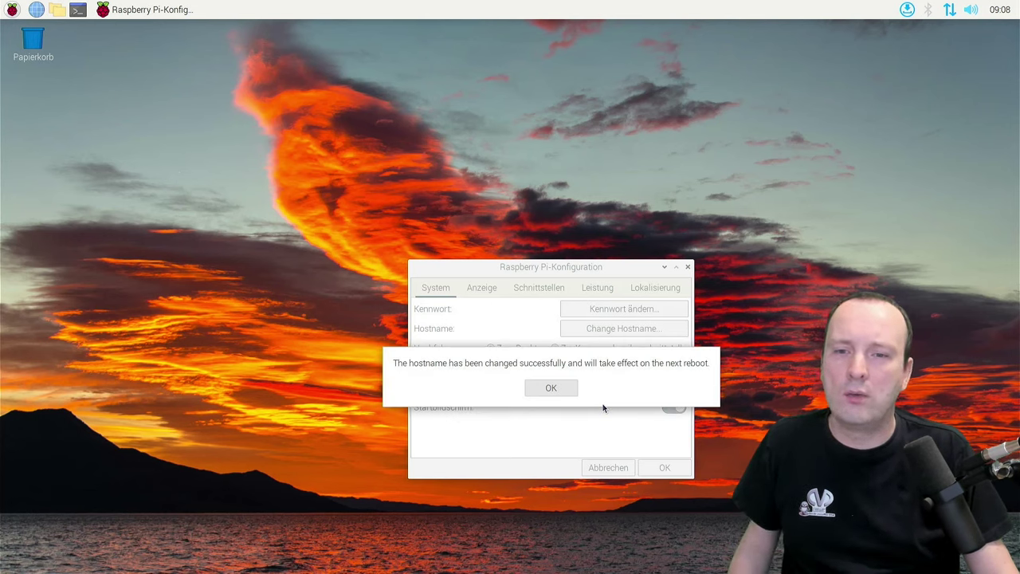
{"action": "left_click", "coordinate": [568, 396]}
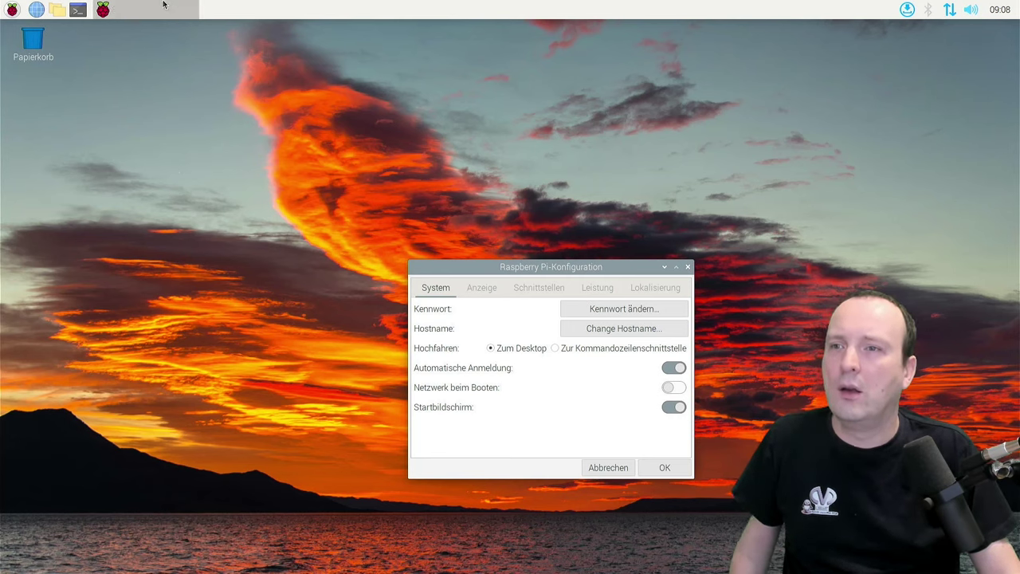
- Open a terminal with enlarged text, check the hostname shown in its prompt, and close it
{"action": "left_click", "coordinate": [78, 10]}
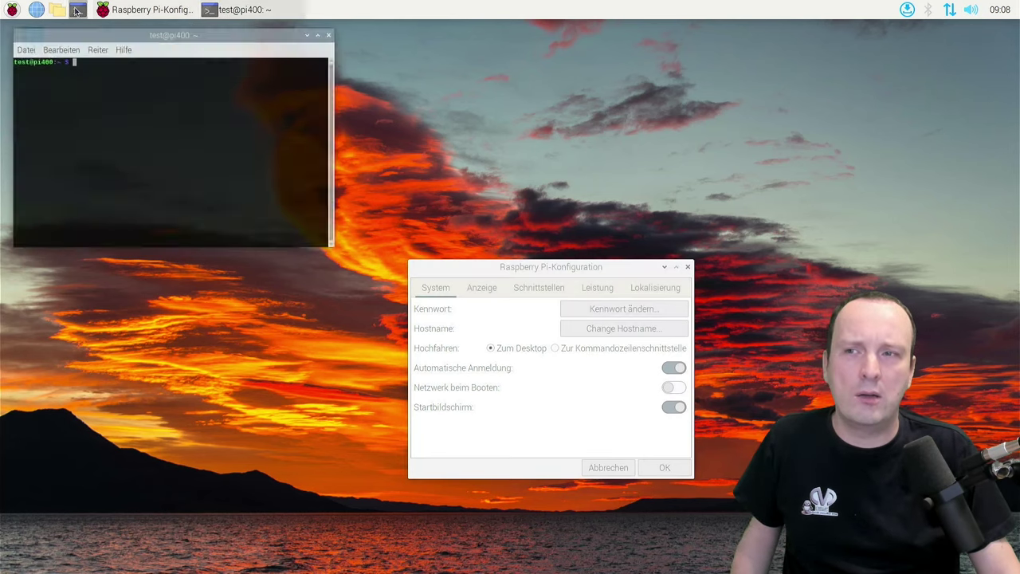
{"action": "left_click_drag", "start_coordinate": [94, 32], "coordinate": [439, 154]}
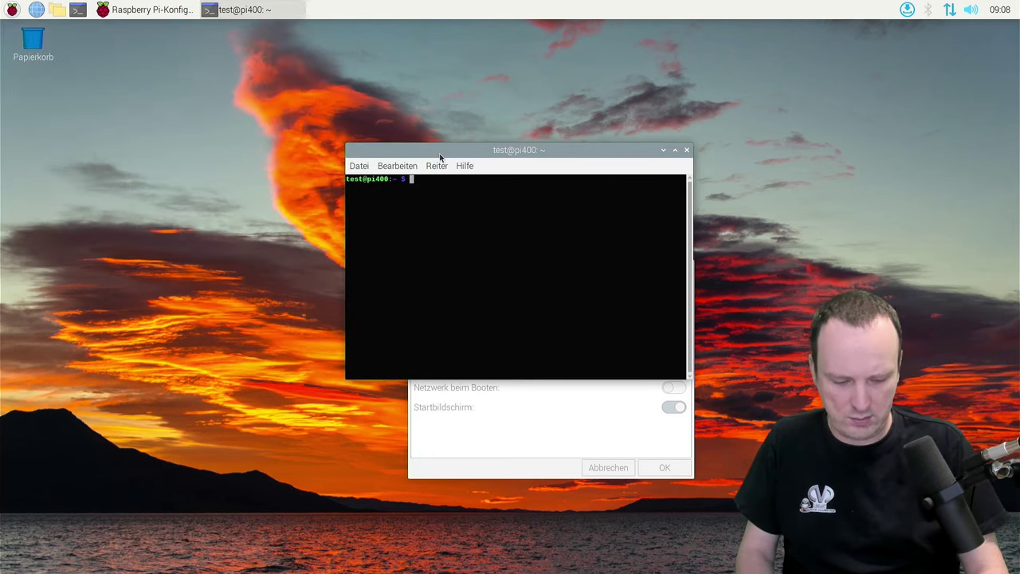
{"action": "key", "text": "ctrl+plus"}
{"action": "key", "text": "ctrl+plus"}
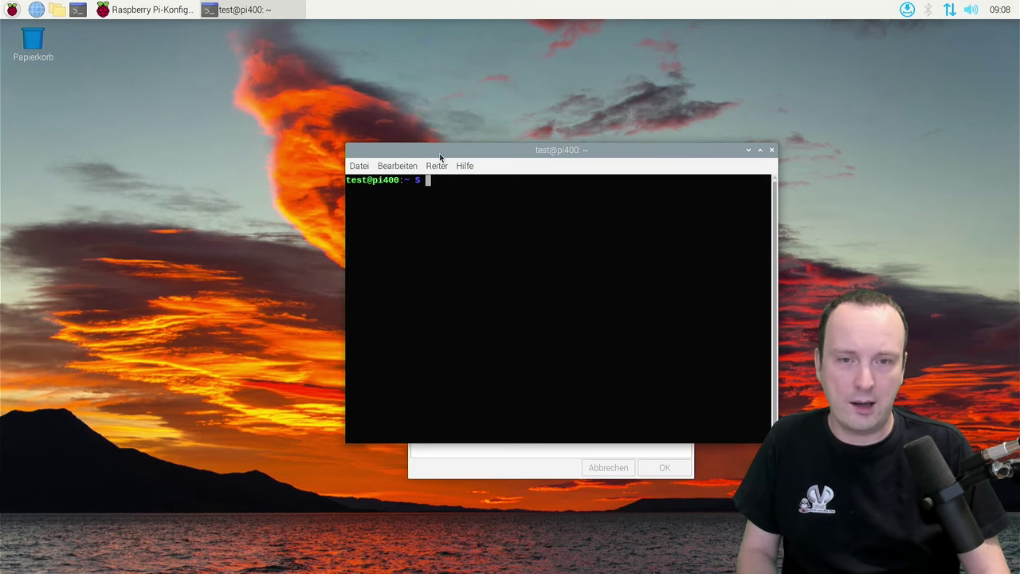
{"action": "key", "text": "ctrl+plus"}
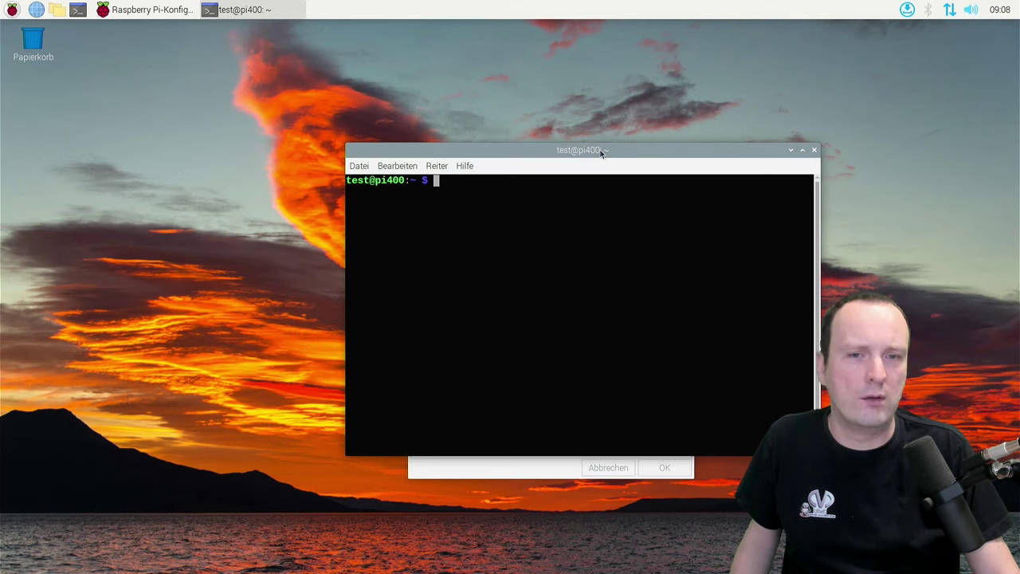
{"action": "left_click_drag", "start_coordinate": [602, 153], "coordinate": [375, 79]}
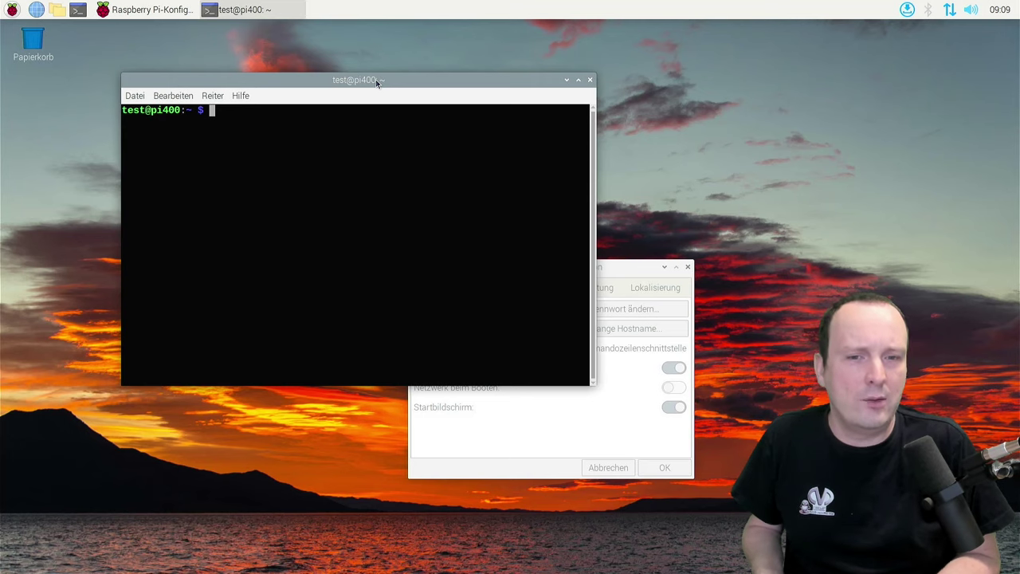
{"action": "left_click", "coordinate": [590, 80]}
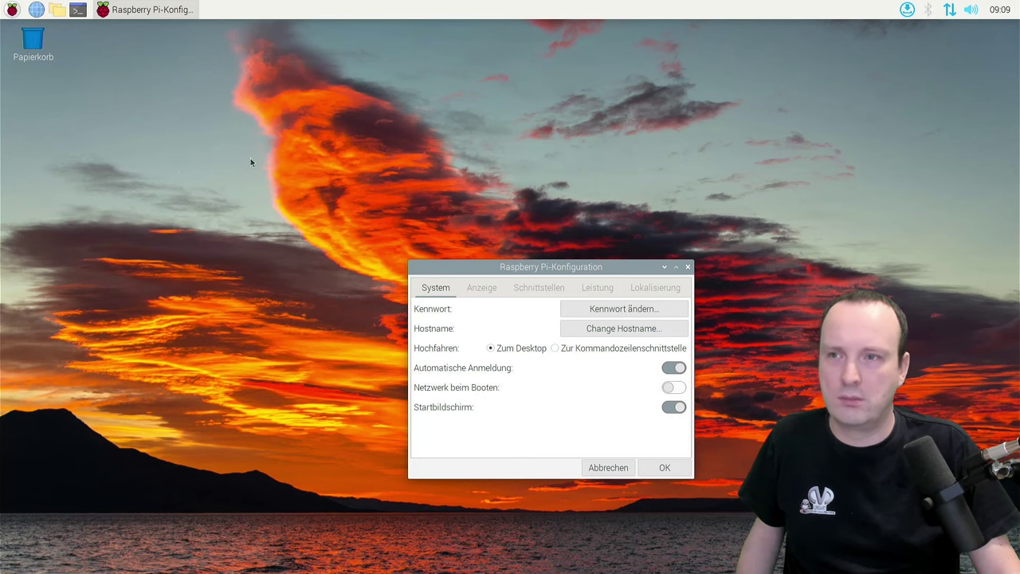
- Open a new terminal with enlarged text and list the network interfaces with the command ip a
{"action": "left_click", "coordinate": [77, 10]}
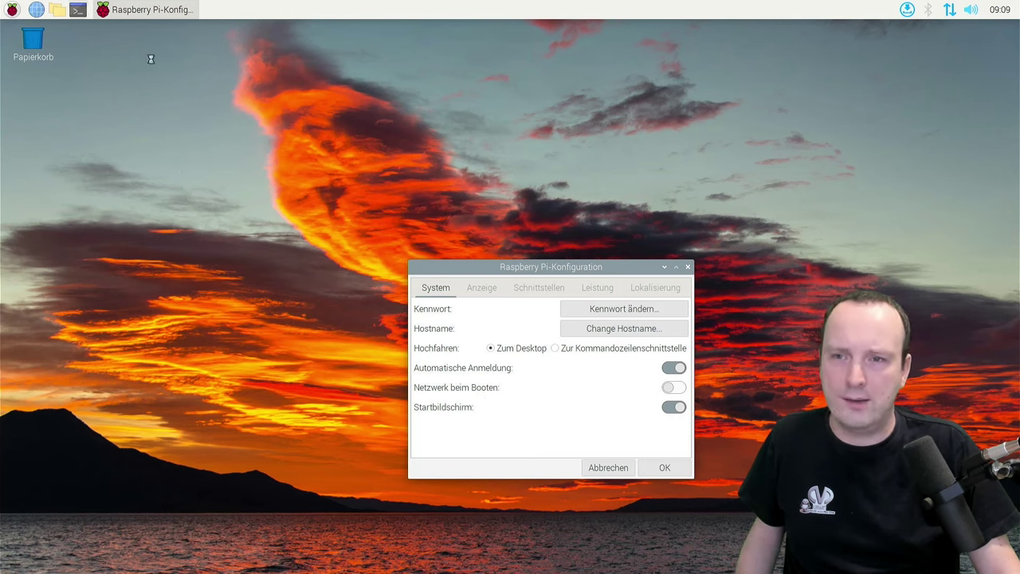
{"action": "left_click_drag", "start_coordinate": [194, 28], "coordinate": [536, 143]}
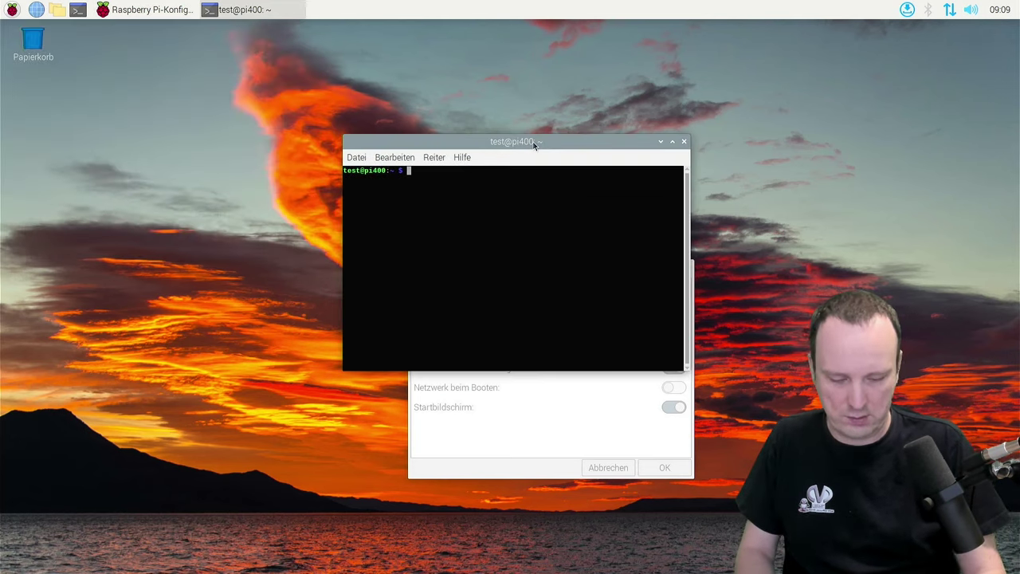
{"action": "key", "text": "ctrl+plus"}
{"action": "key", "text": "ctrl+plus"}
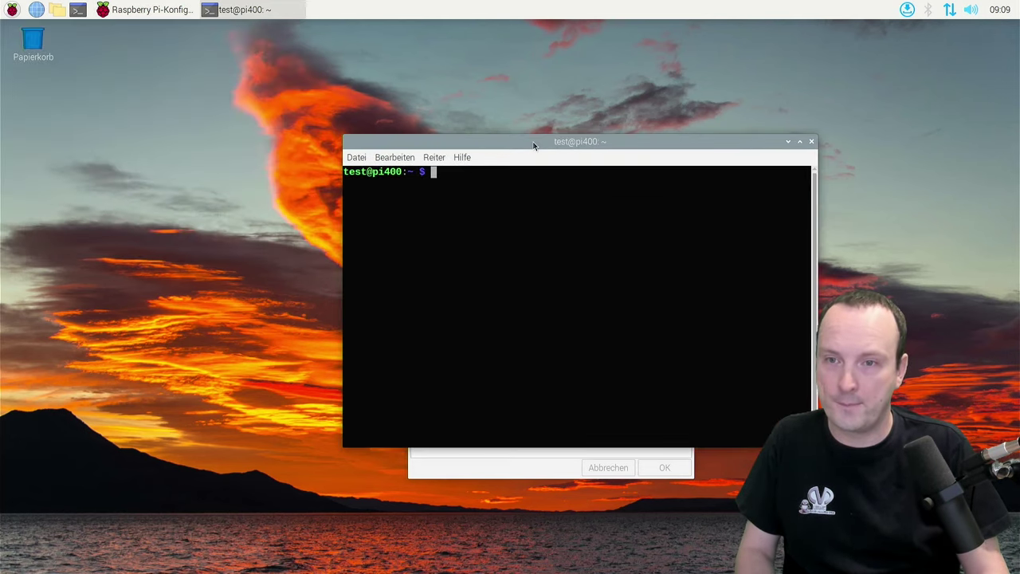
{"action": "type", "text": "ip a"}
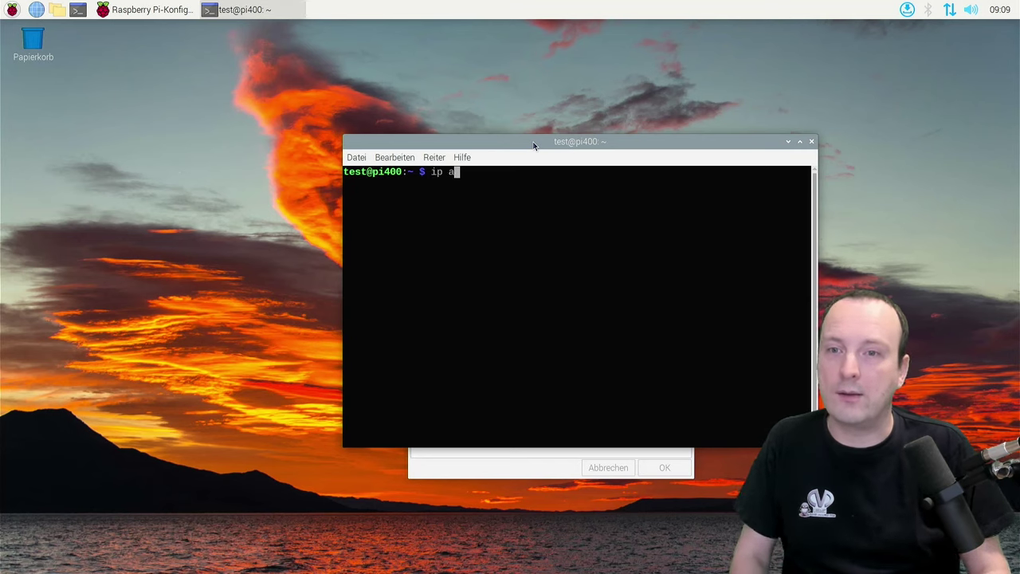
{"action": "key", "text": "Return"}
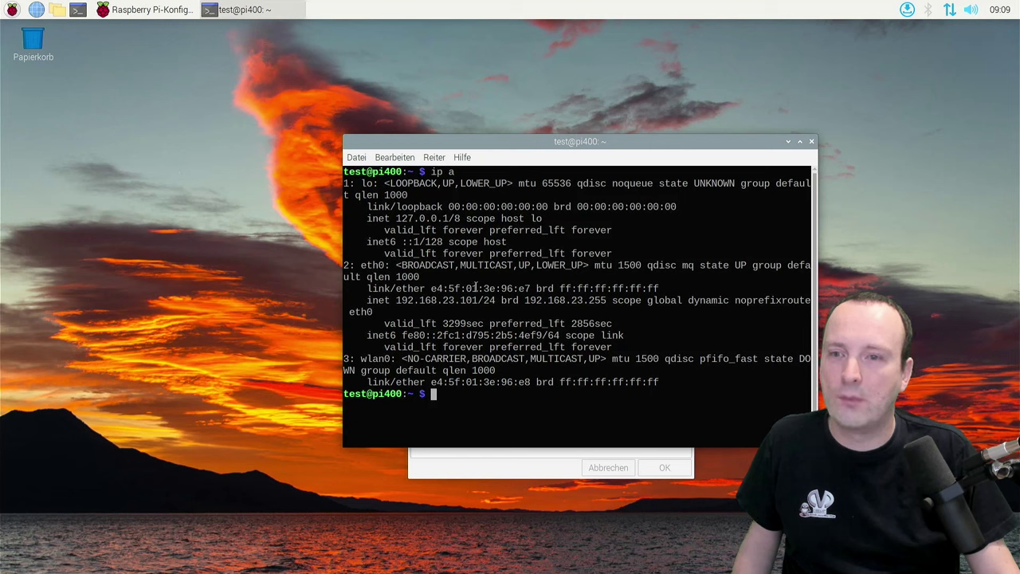
- Highlight the eth0 interface name and its IPv4 address in the output, and minimize the terminal
{"action": "double_click", "coordinate": [372, 267]}
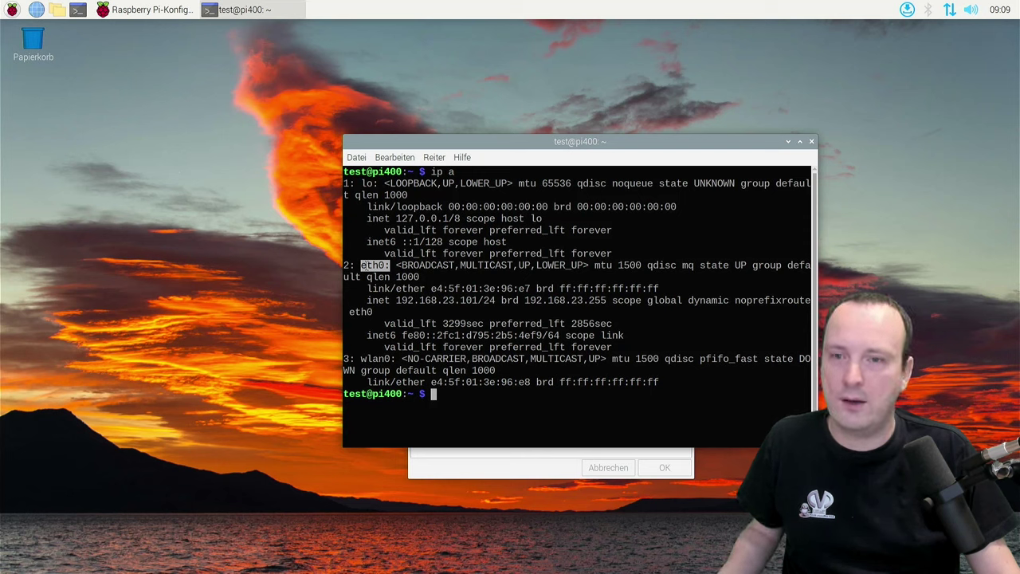
{"action": "left_click_drag", "start_coordinate": [397, 302], "coordinate": [478, 302]}
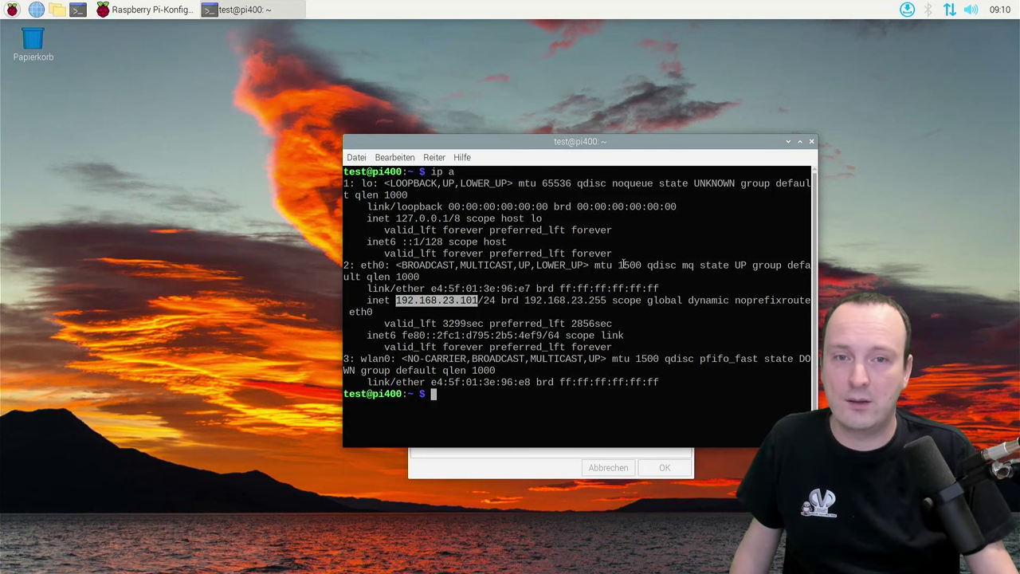
{"action": "left_click", "coordinate": [789, 142]}
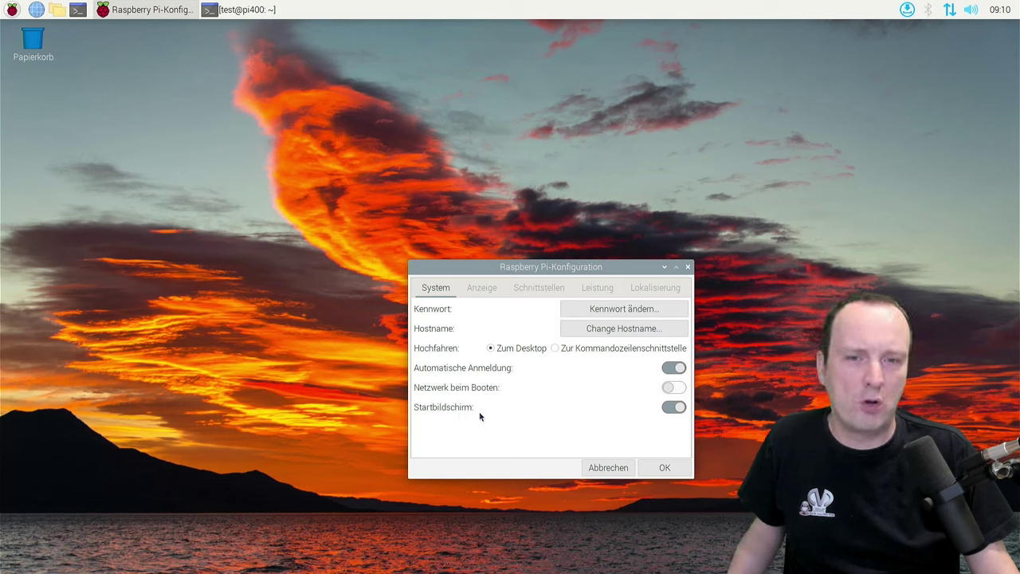
- Turn the Übertastung (overscan) option on in the display settings and switch it back off
{"action": "left_click", "coordinate": [483, 287]}
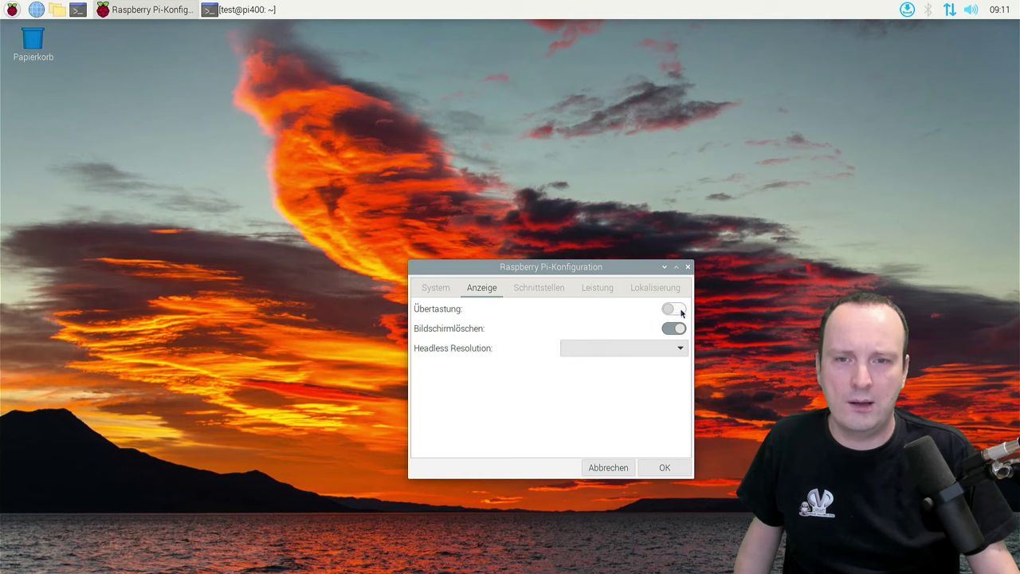
{"action": "left_click", "coordinate": [678, 311]}
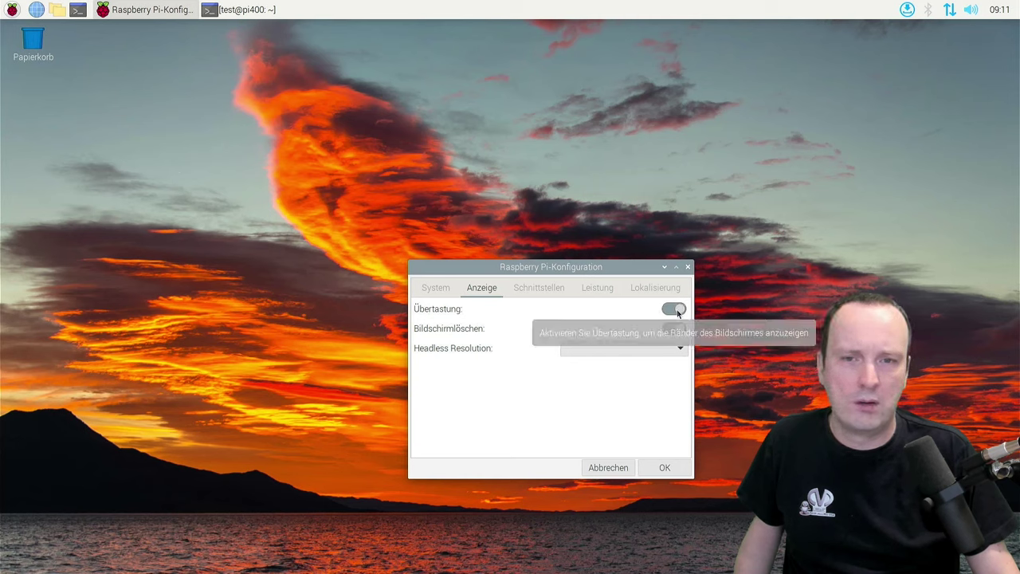
{"action": "left_click", "coordinate": [670, 311]}
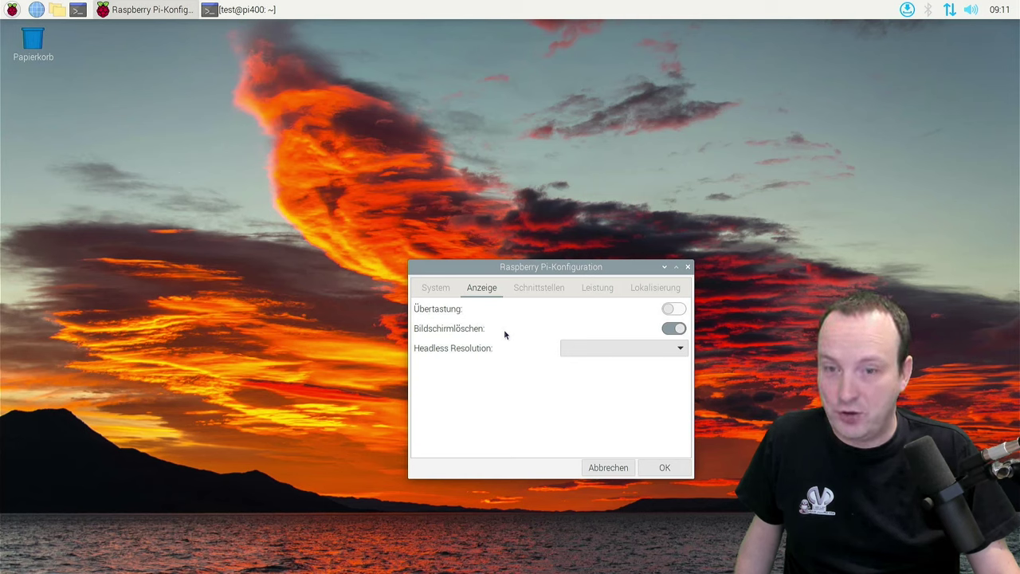
- Set the headless resolution to 1280x1024, apply the configuration and decline the immediate restart
{"action": "left_click", "coordinate": [679, 351]}
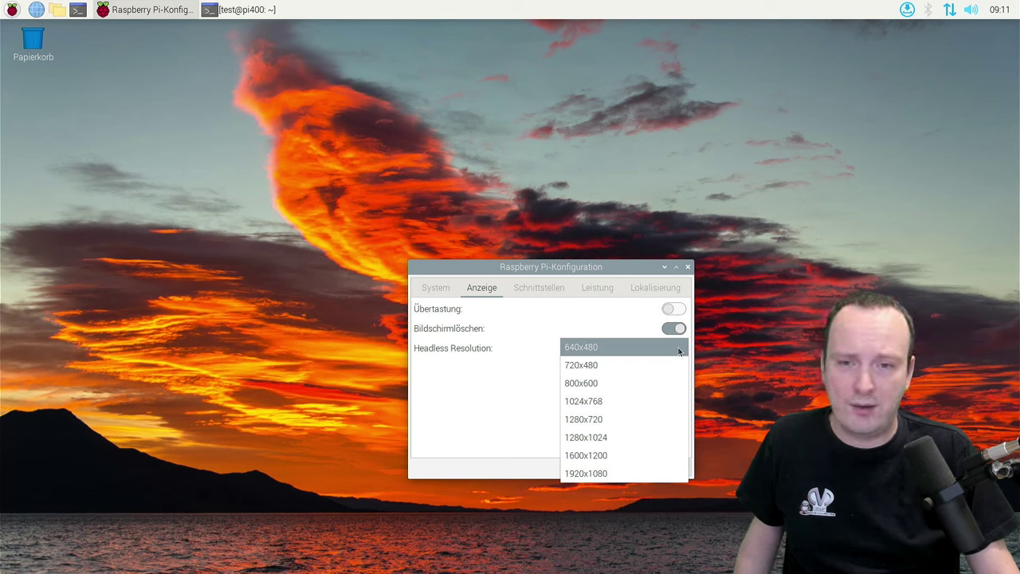
{"action": "left_click", "coordinate": [651, 437]}
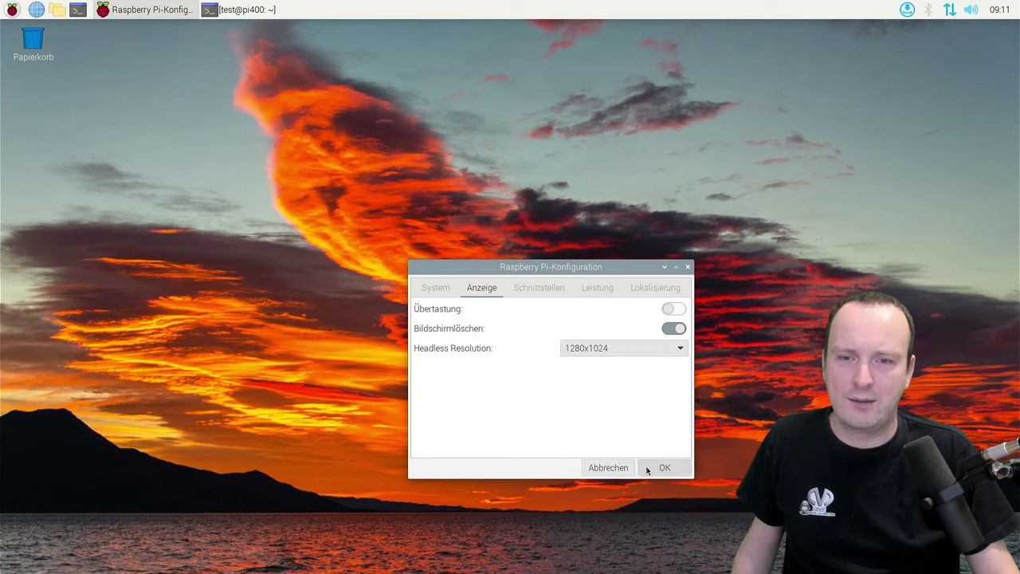
{"action": "left_click", "coordinate": [647, 469]}
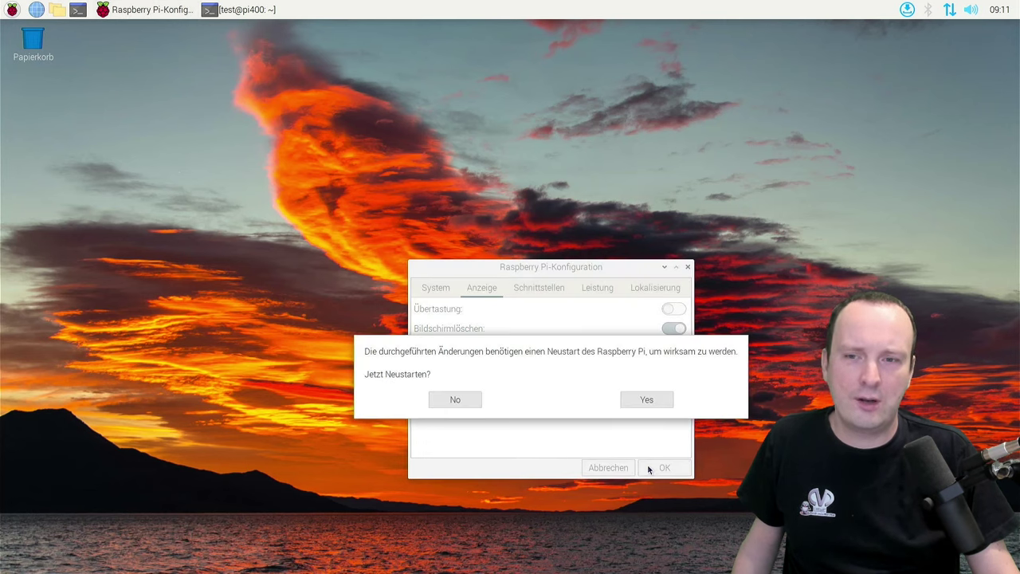
{"action": "left_click", "coordinate": [467, 406]}
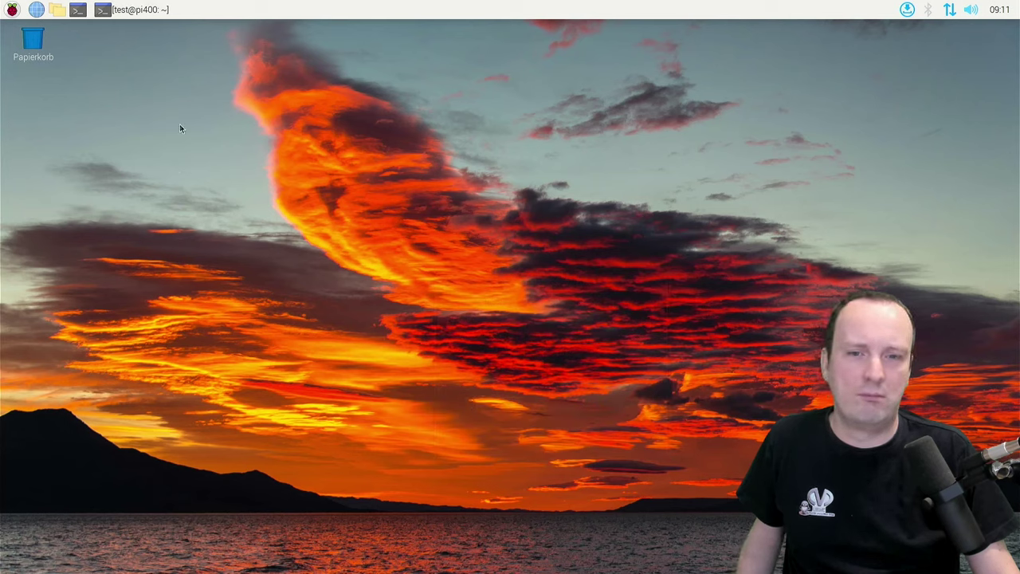
- Reopen the Raspberry Pi-Konfiguration tool from the system settings
{"action": "left_click", "coordinate": [12, 12]}
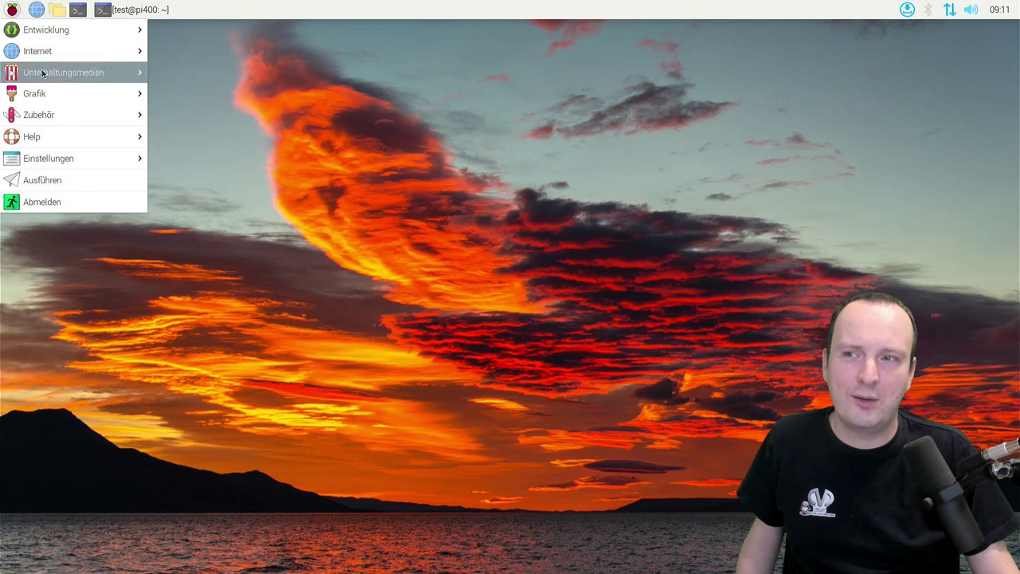
{"action": "mouse_move", "coordinate": [70, 164]}
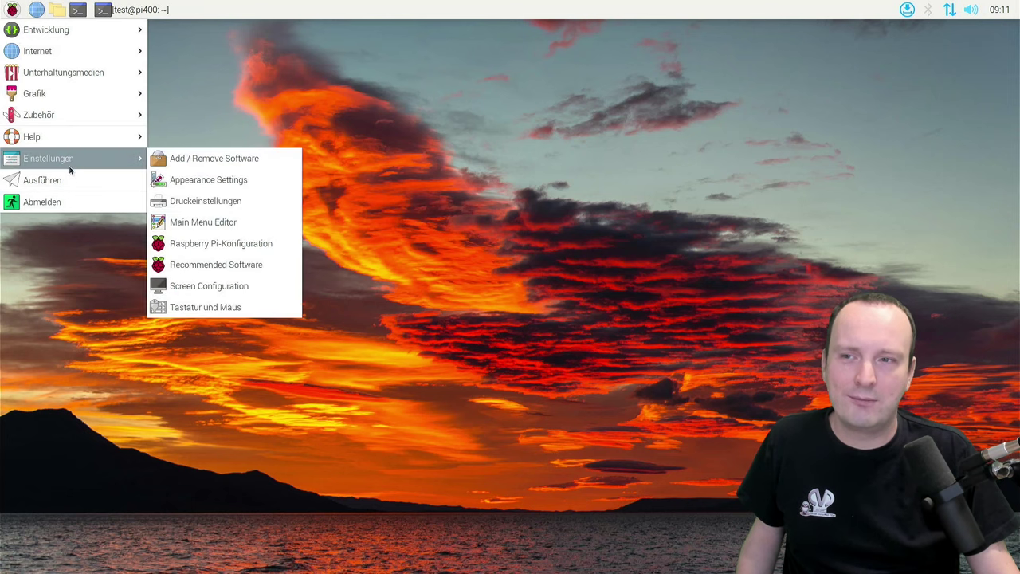
{"action": "left_click", "coordinate": [252, 251]}
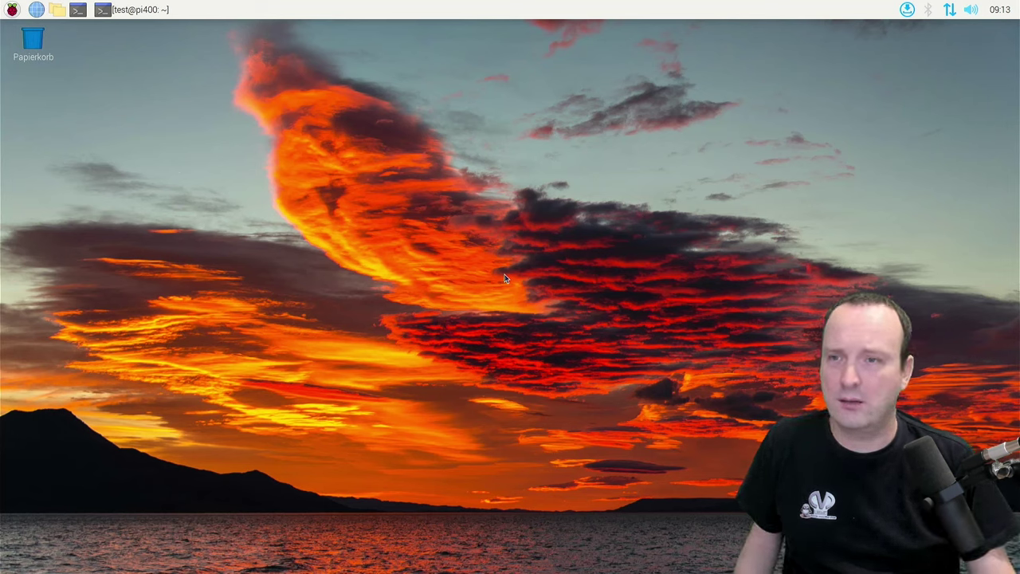
- Restore the minimized terminal window and list the available commands that begin with "raspi"
{"action": "left_click", "coordinate": [132, 9]}
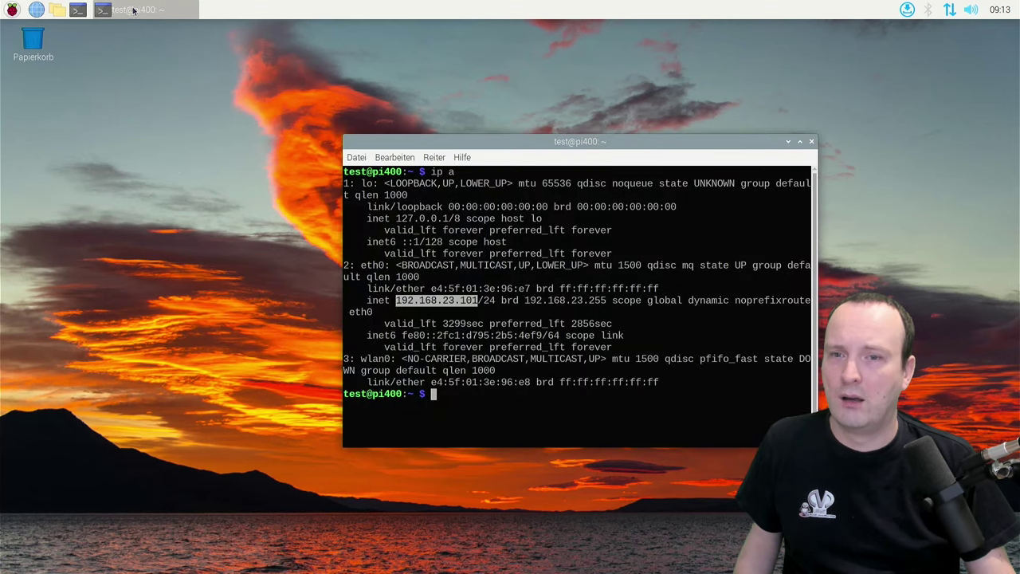
{"action": "type", "text": "raspi"}
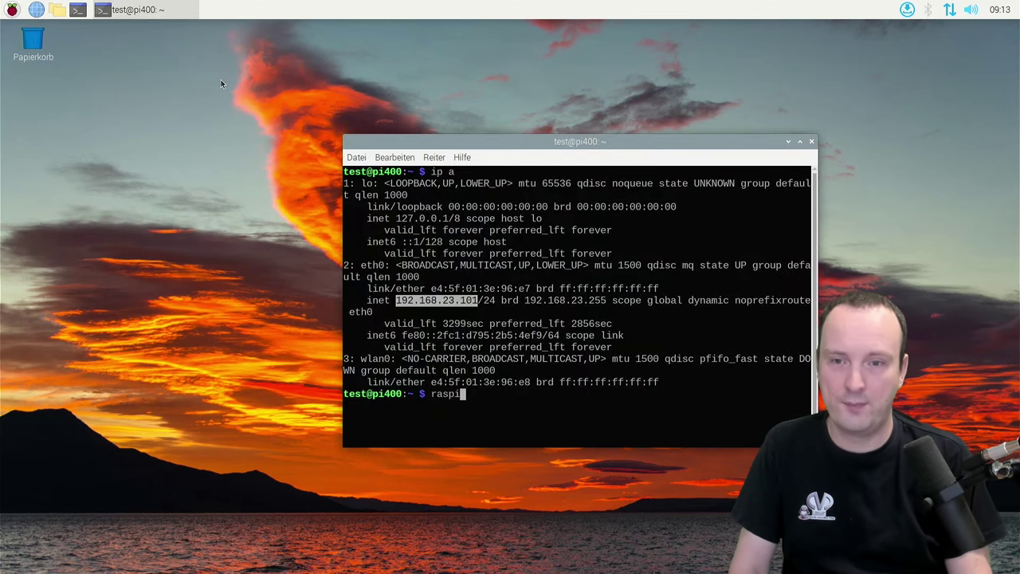
{"action": "key", "text": "Tab"}
{"action": "key", "text": "Tab"}
{"action": "key", "text": "Tab"}
{"action": "key", "text": "Tab"}
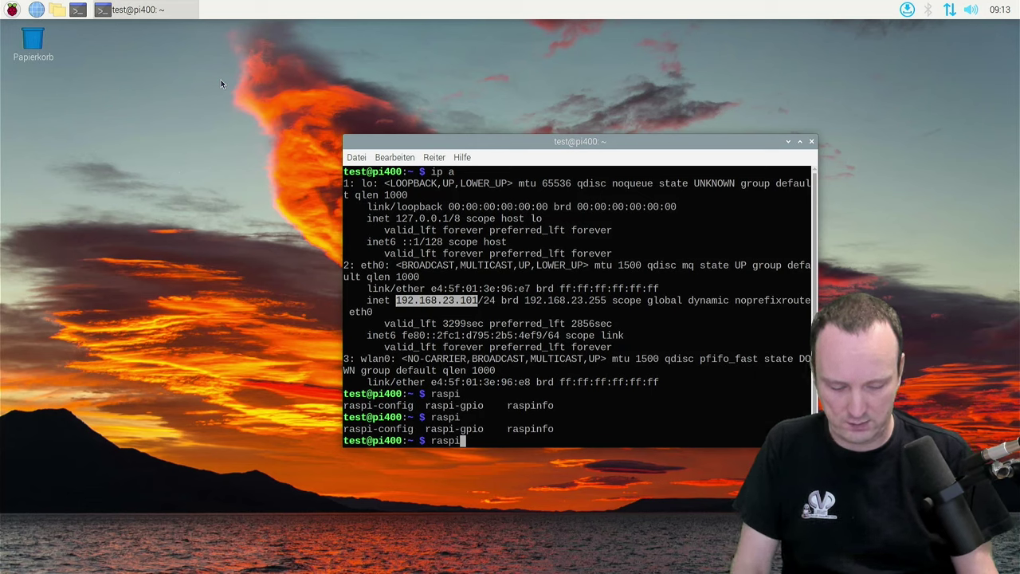
- Complete the command to raspi-config and try to run it without sudo
{"action": "type", "text": "-"}
{"action": "key", "text": "Tab"}
{"action": "key", "text": "Tab"}
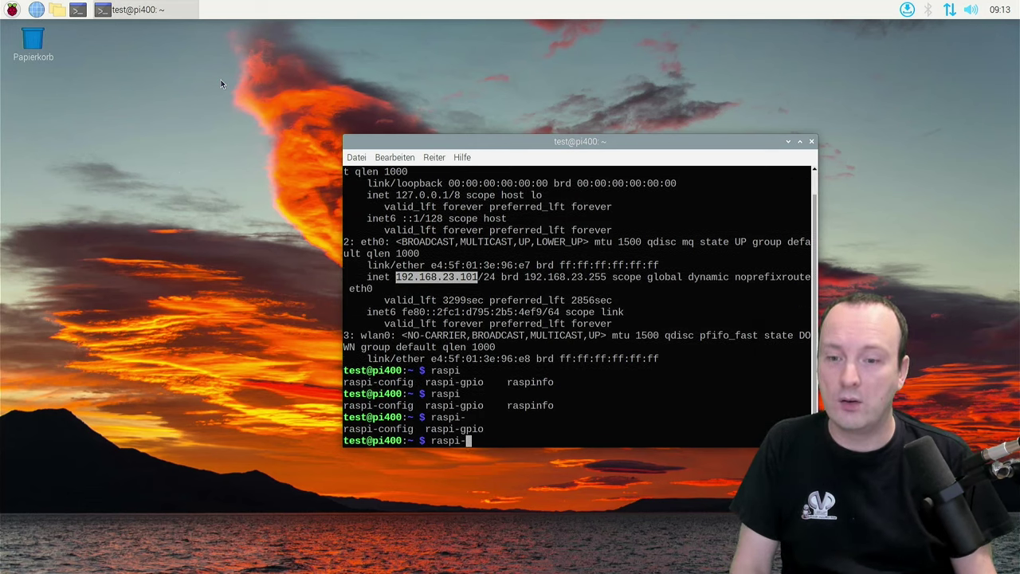
{"action": "type", "text": "c"}
{"action": "key", "text": "Tab"}
{"action": "key", "text": "Return"}
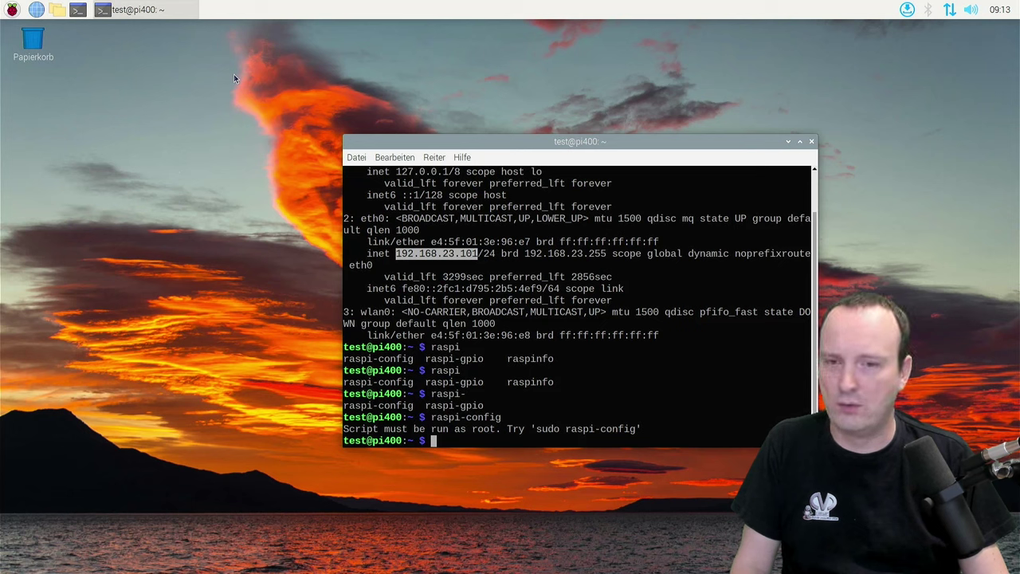
- Try to launch Recommended Software from the system settings
{"action": "left_click", "coordinate": [15, 11]}
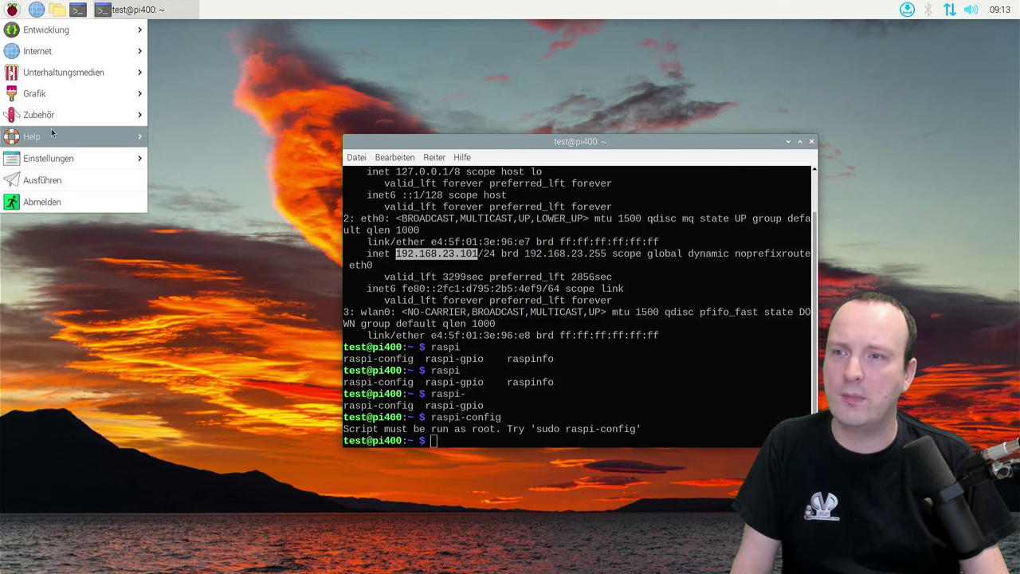
{"action": "mouse_move", "coordinate": [59, 158]}
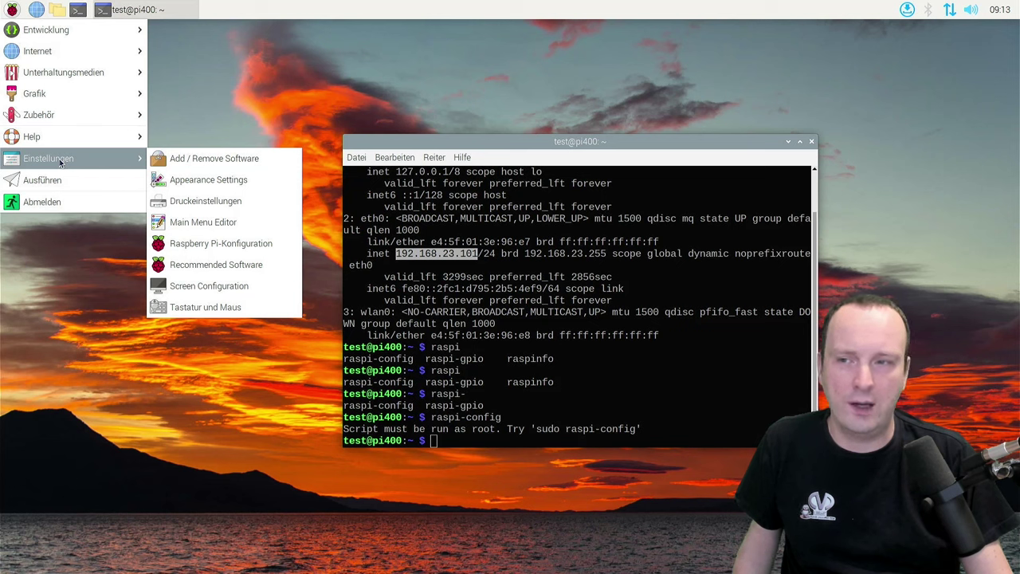
{"action": "left_click", "coordinate": [251, 272]}
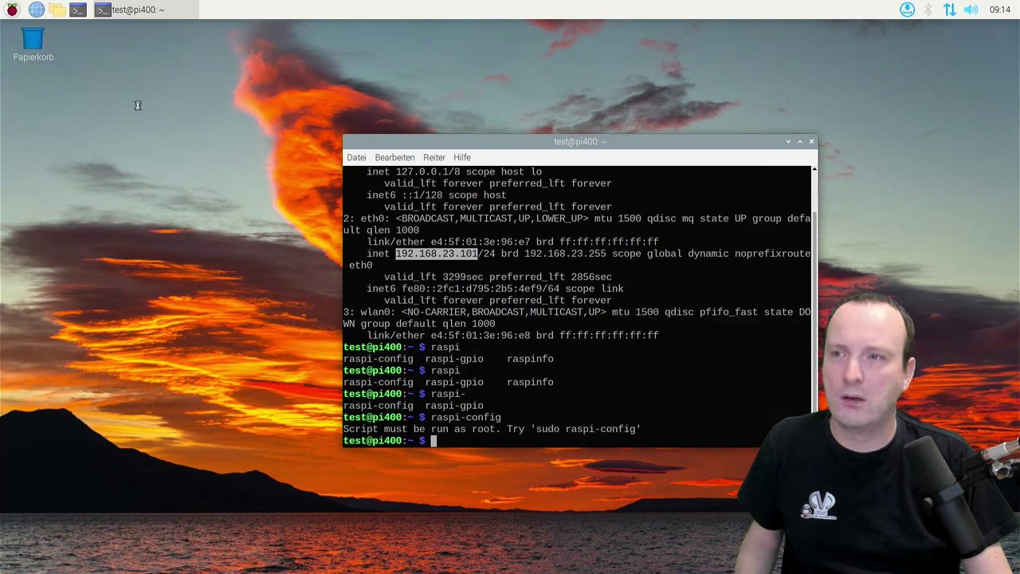
{"action": "left_click", "coordinate": [11, 10]}
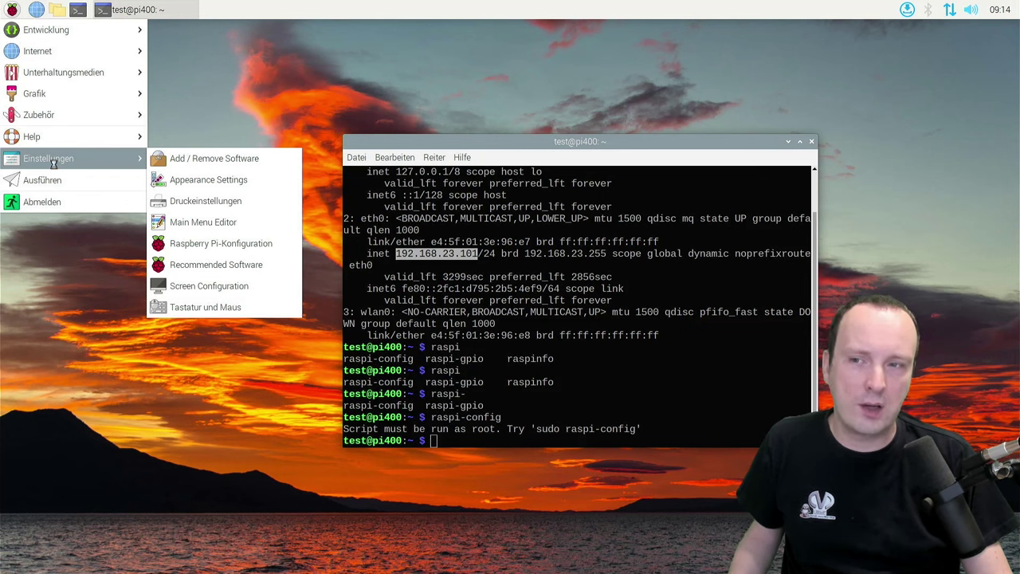
{"action": "left_click", "coordinate": [548, 269]}
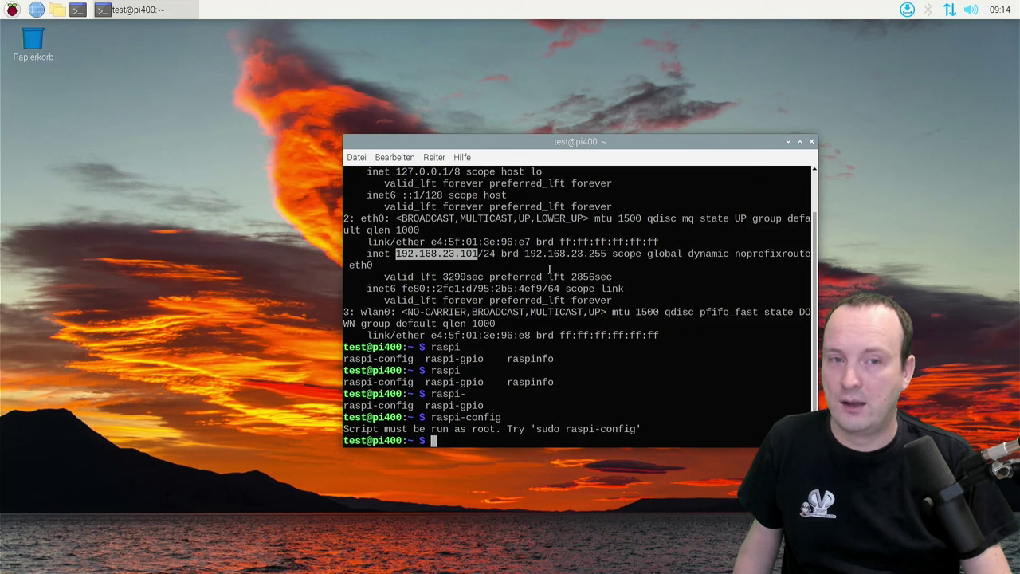
- Show the available package updates and try to install them, minimizing the terminal along the way
{"action": "left_click", "coordinate": [907, 10]}
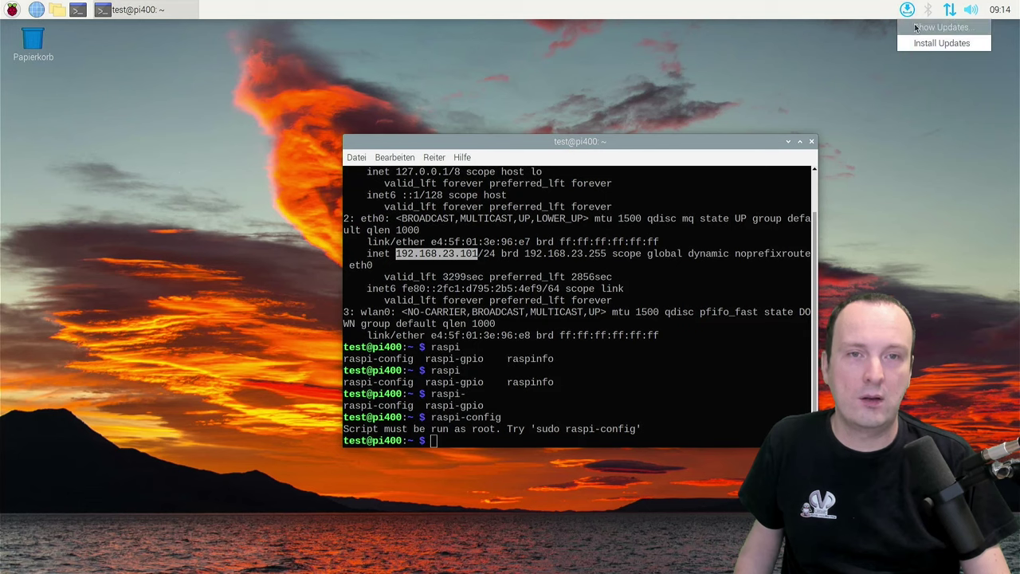
{"action": "left_click", "coordinate": [916, 28]}
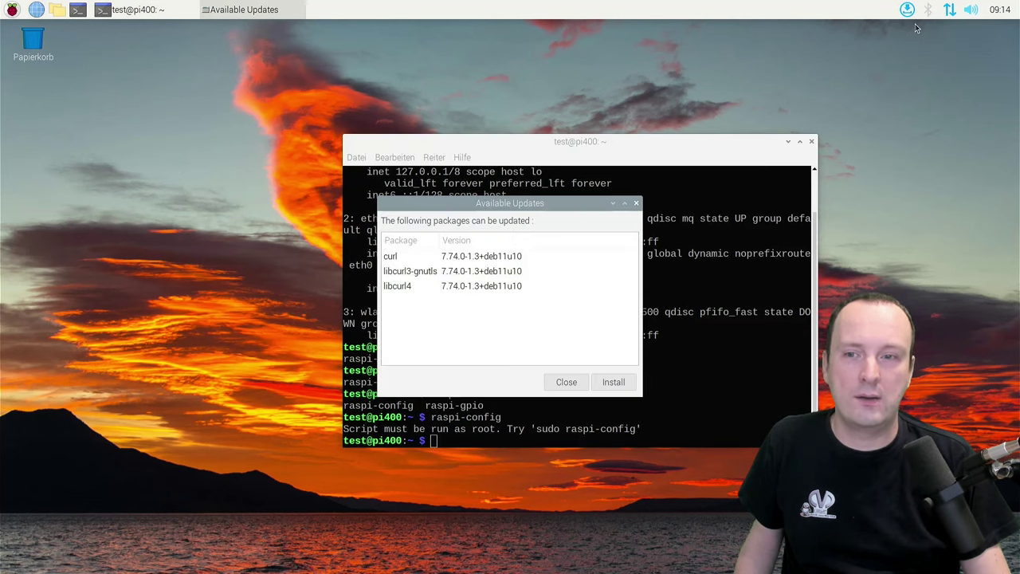
{"action": "left_click", "coordinate": [623, 389]}
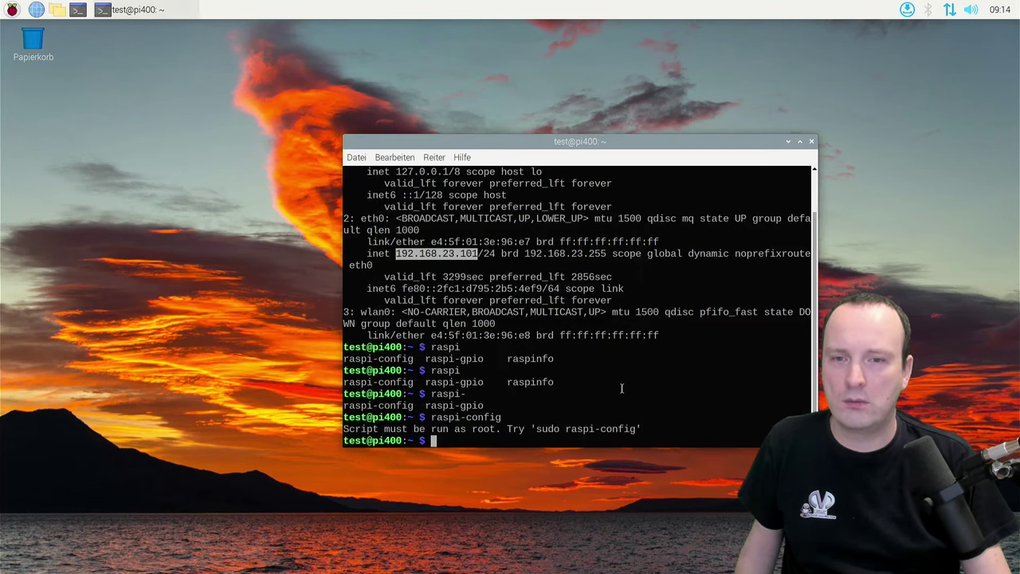
{"action": "left_click", "coordinate": [787, 143]}
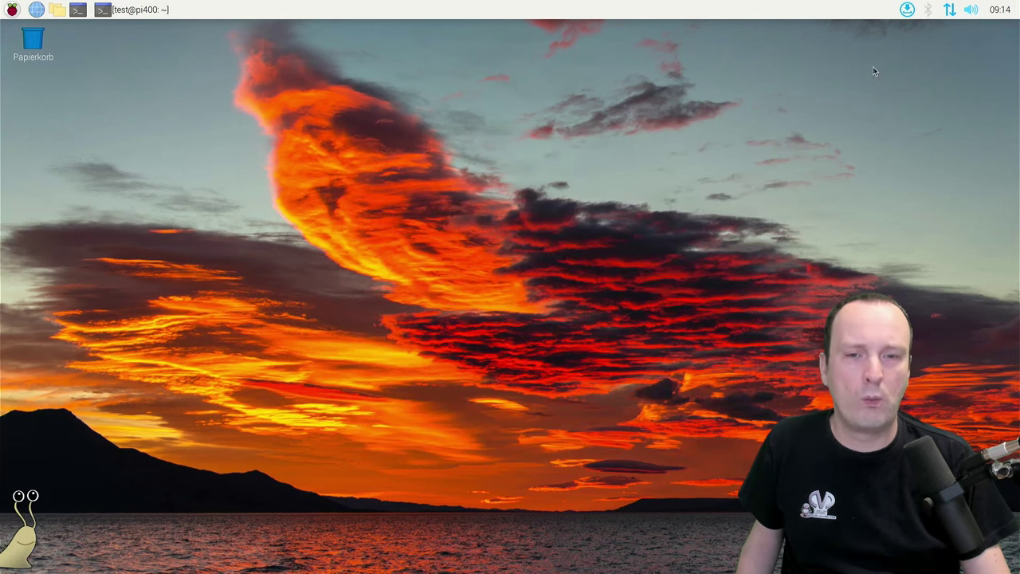
{"action": "left_click", "coordinate": [907, 10]}
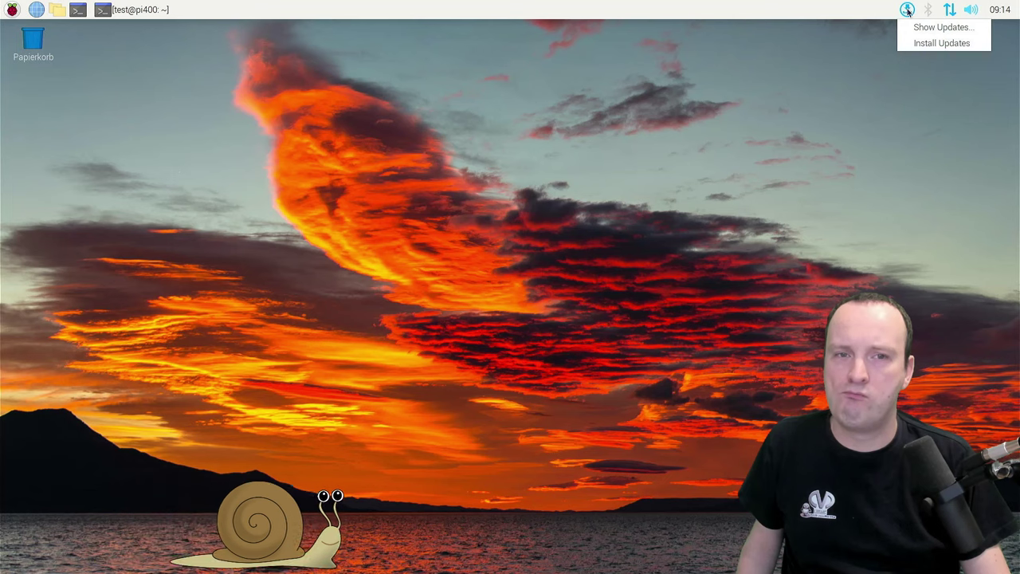
{"action": "left_click", "coordinate": [941, 43]}
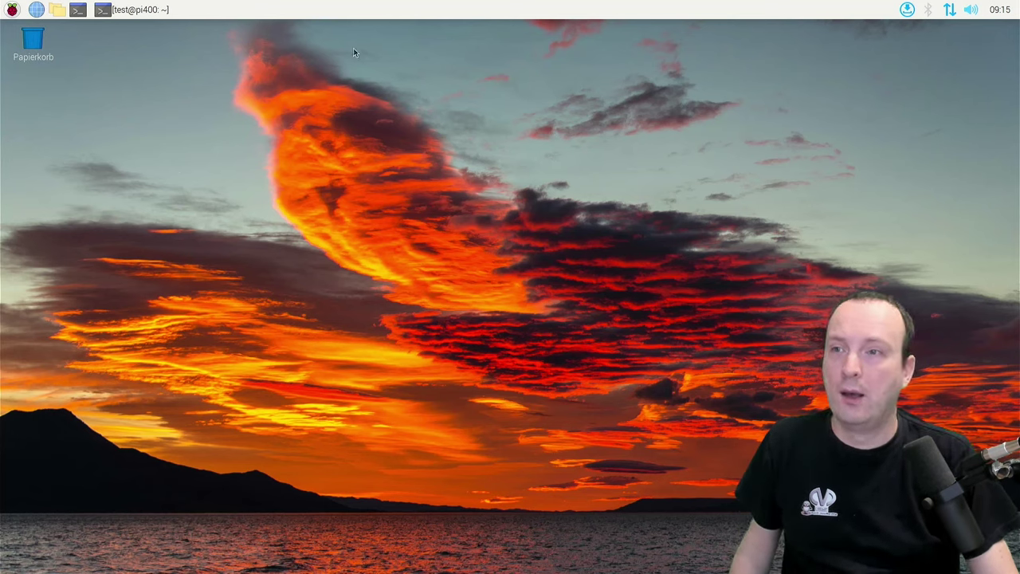
- Restart the Raspberry Pi from the shutdown options
{"action": "left_click", "coordinate": [12, 10]}
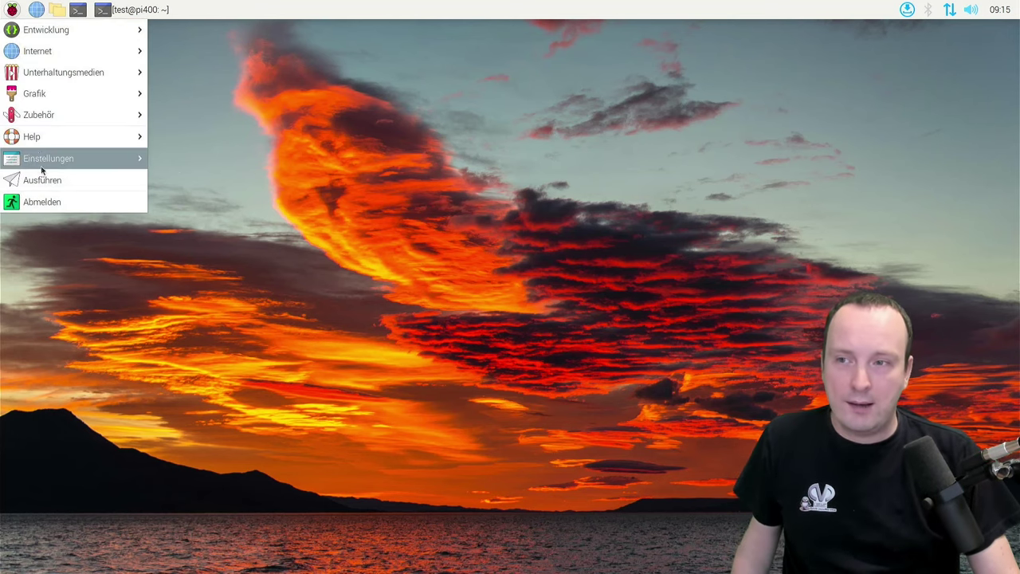
{"action": "left_click", "coordinate": [48, 203]}
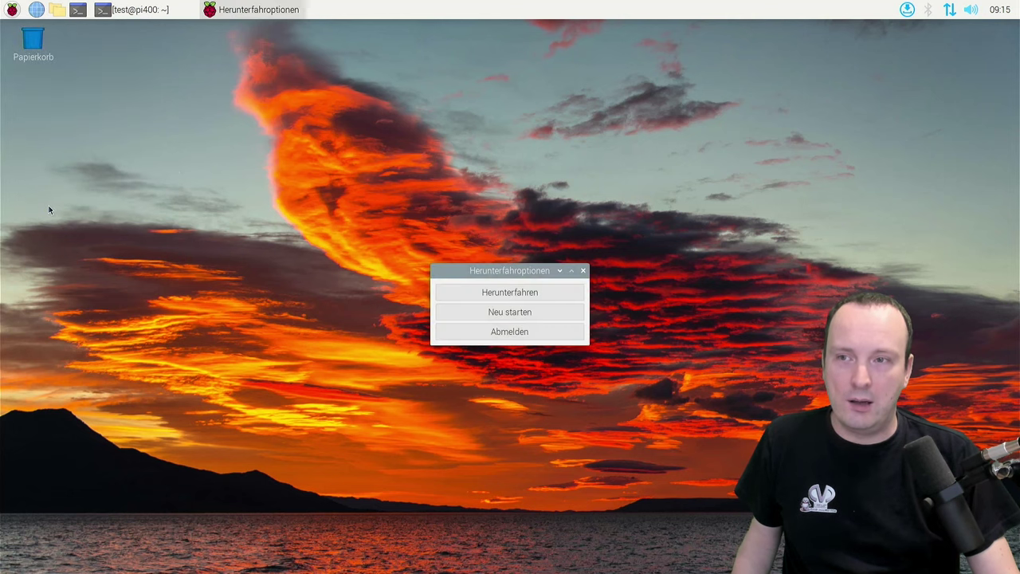
{"action": "left_click", "coordinate": [547, 312]}
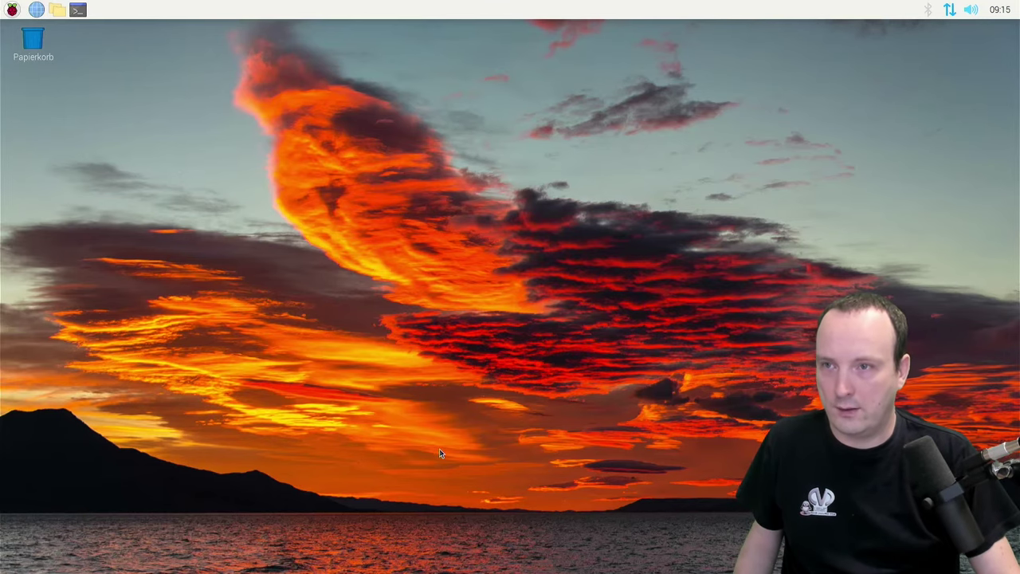
- Install the available updates for curl, libcurl3-gnutls and libcurl4, and dismiss the completion message
{"action": "left_click", "coordinate": [12, 10]}
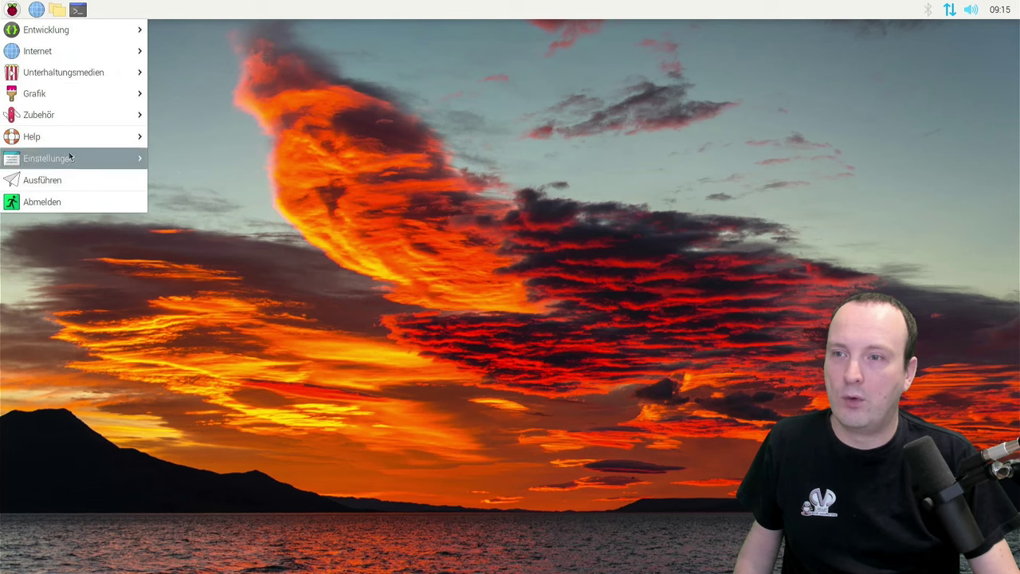
{"action": "mouse_move", "coordinate": [70, 159]}
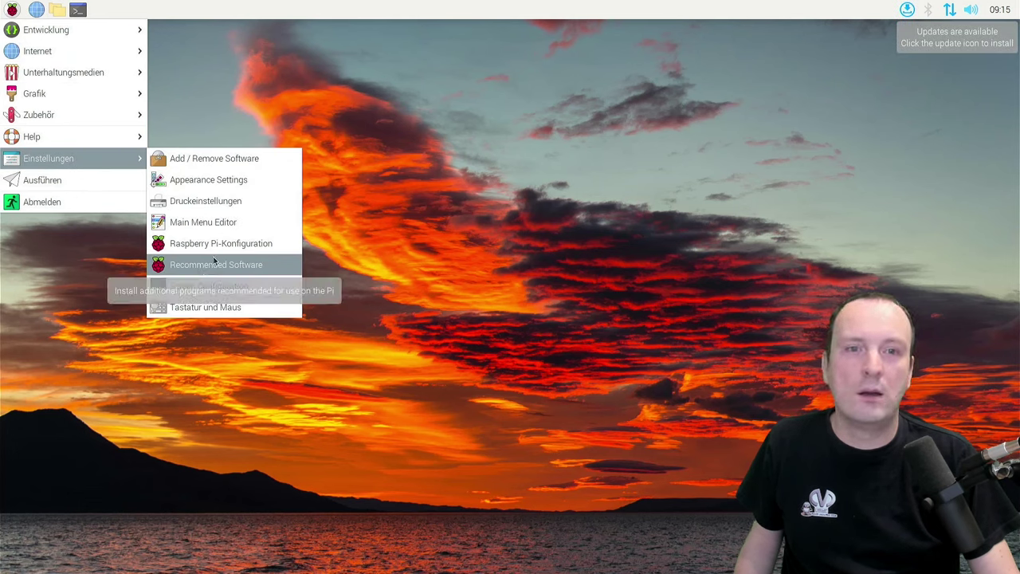
{"action": "left_click", "coordinate": [907, 12]}
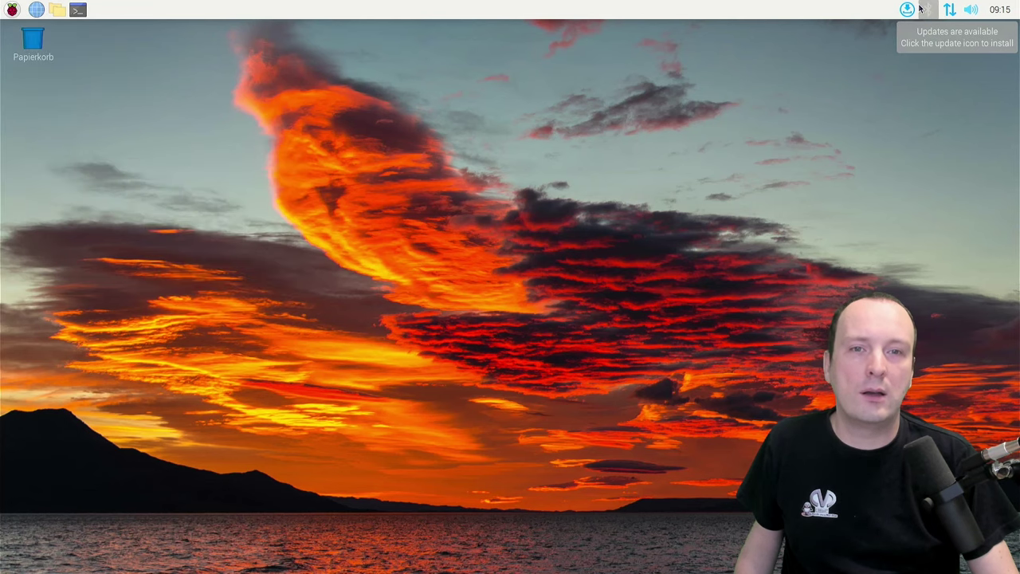
{"action": "left_click", "coordinate": [913, 8]}
{"action": "left_click", "coordinate": [921, 28]}
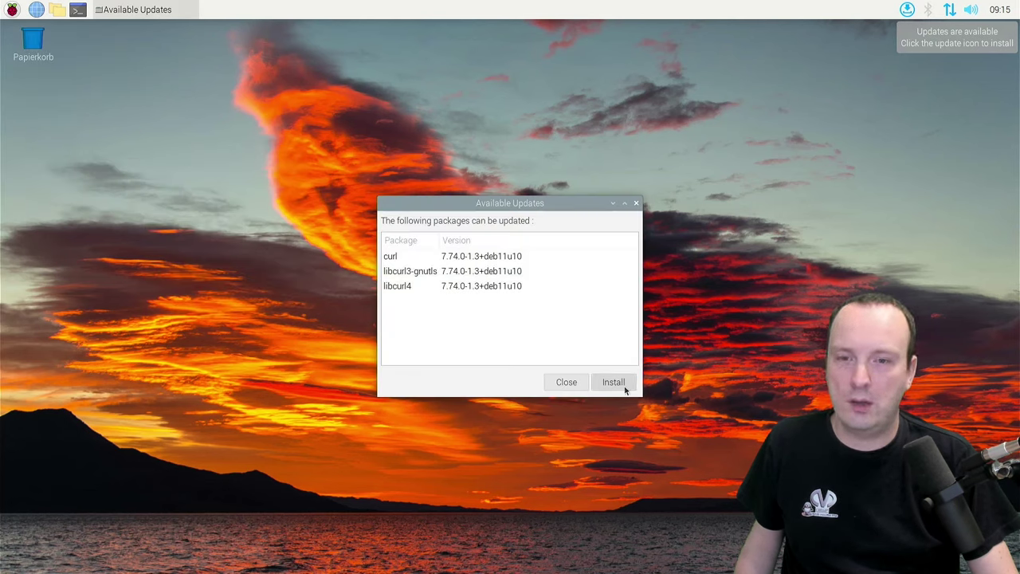
{"action": "left_click", "coordinate": [614, 383]}
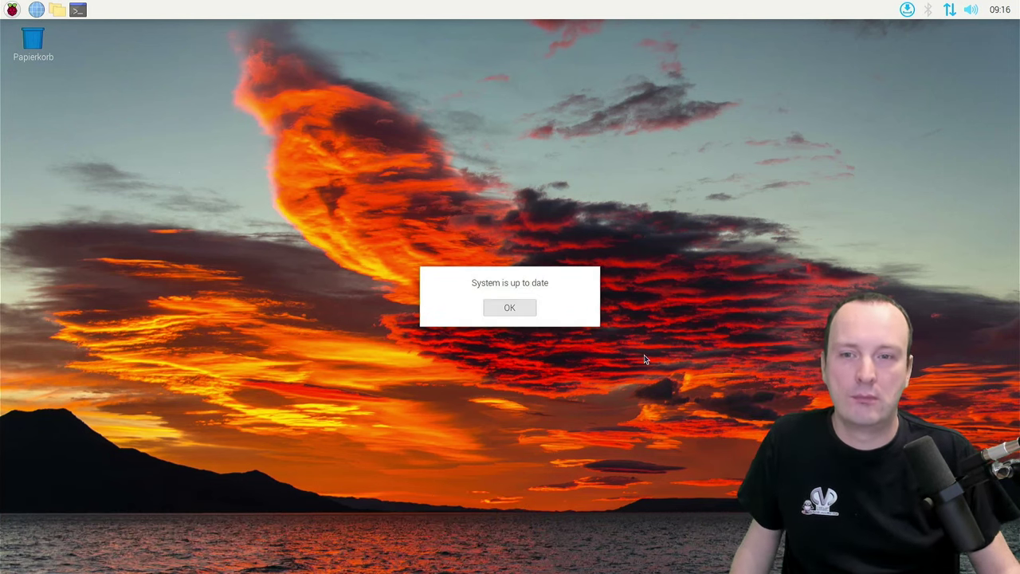
{"action": "left_click", "coordinate": [517, 311]}
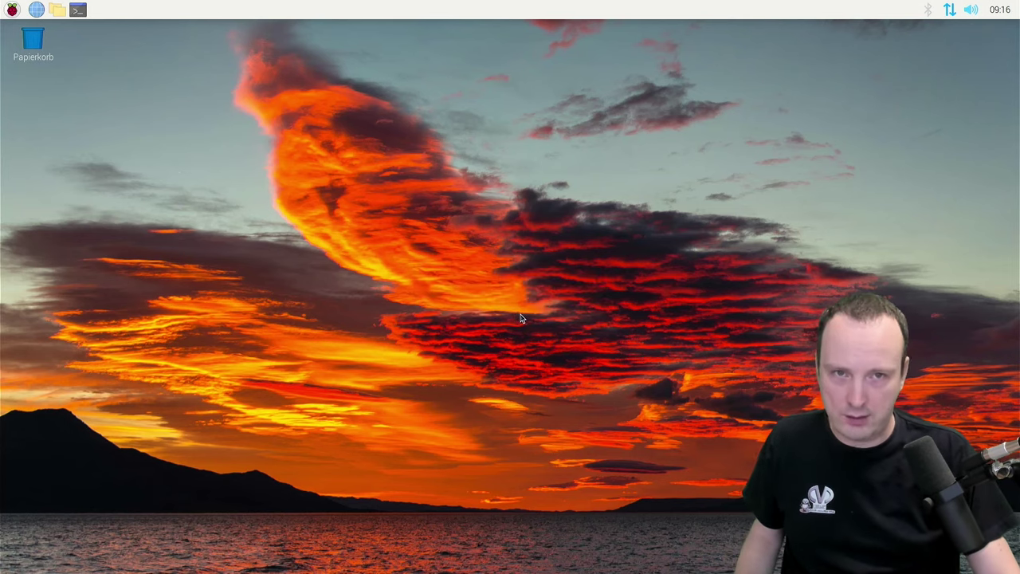
- Open Recommended Software from the system settings, move its window further down the desktop and maximize it
{"action": "left_click", "coordinate": [14, 8]}
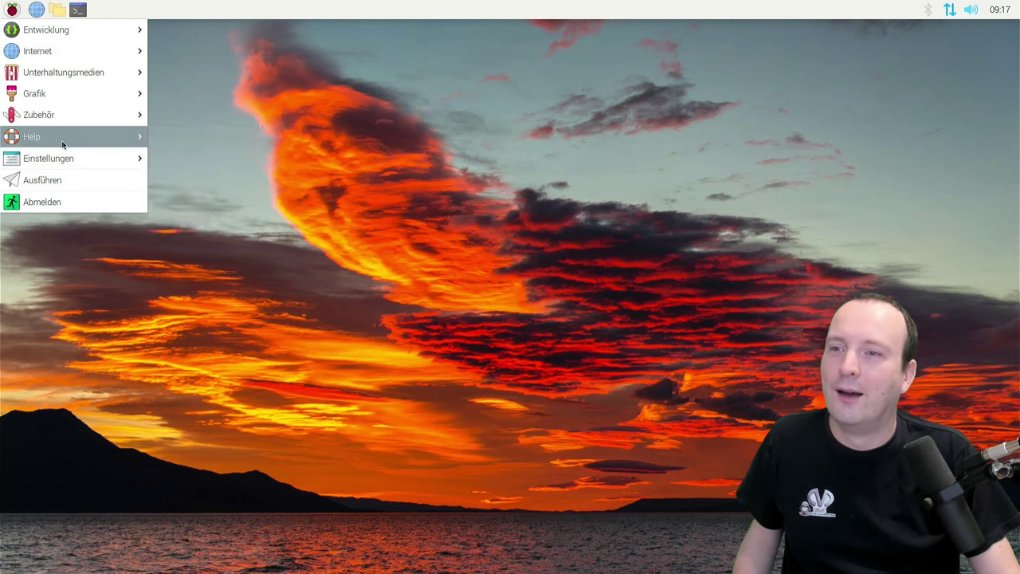
{"action": "mouse_move", "coordinate": [63, 159]}
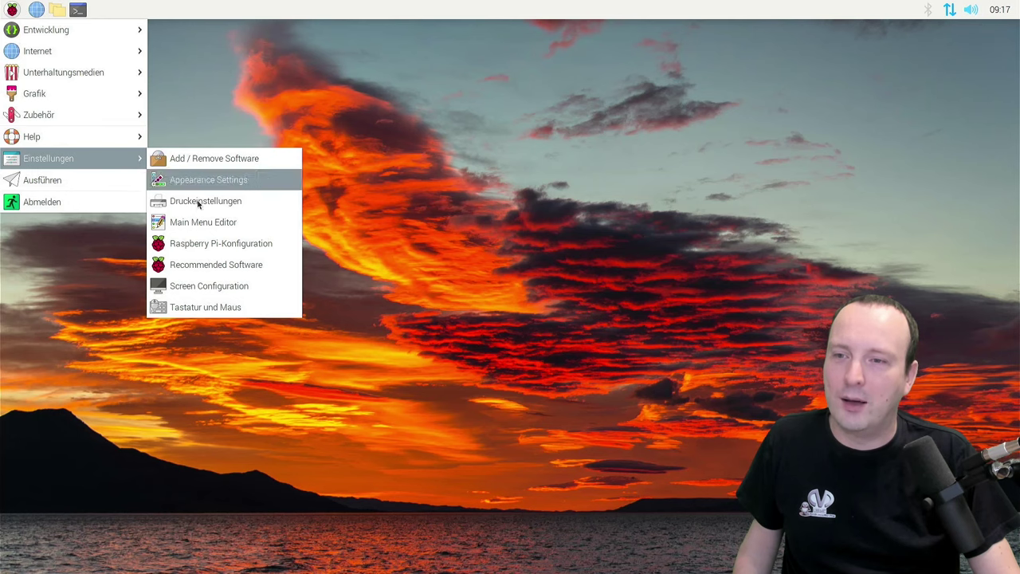
{"action": "left_click", "coordinate": [213, 266]}
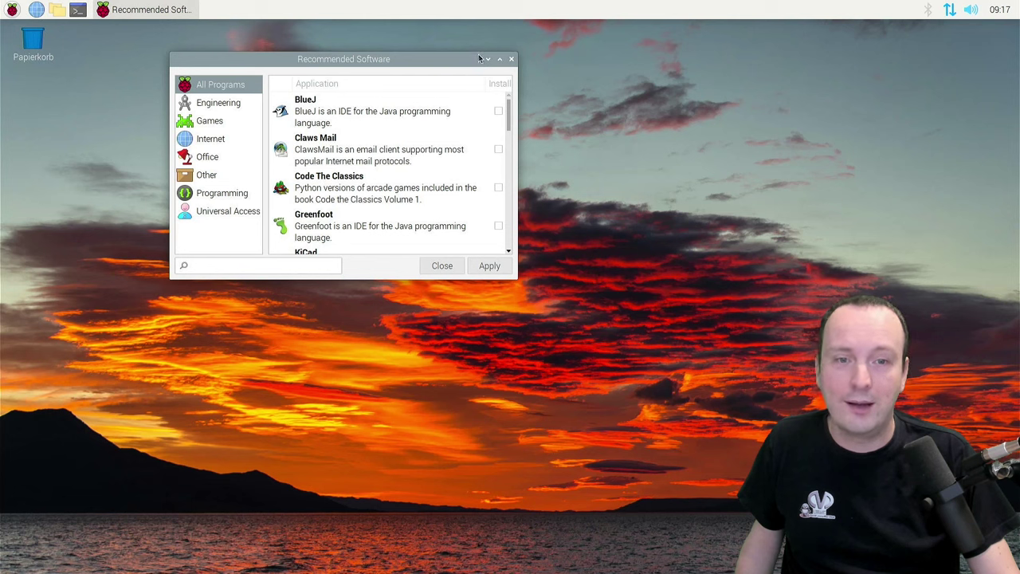
{"action": "left_click_drag", "start_coordinate": [479, 58], "coordinate": [523, 142]}
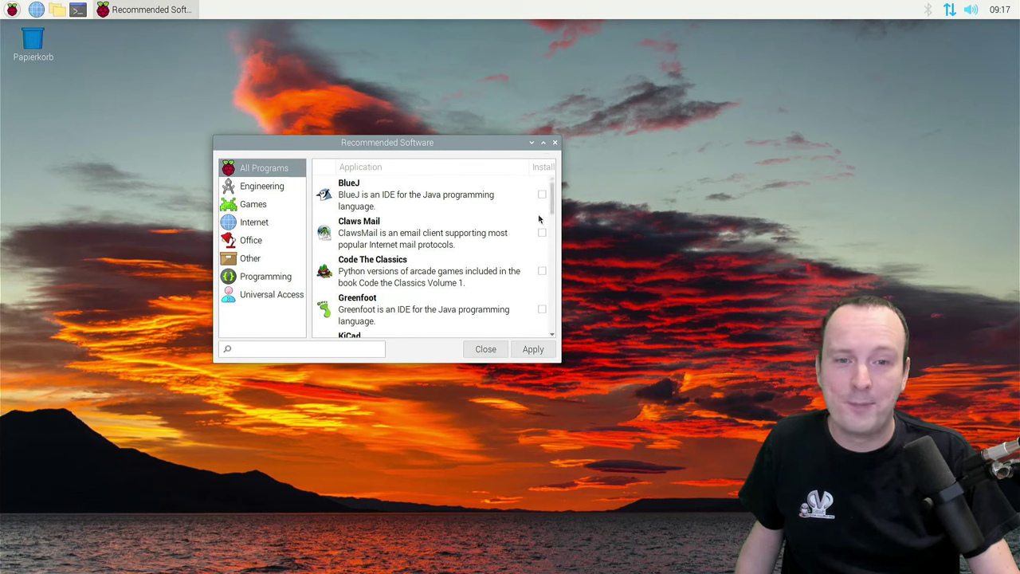
{"action": "left_click", "coordinate": [551, 143]}
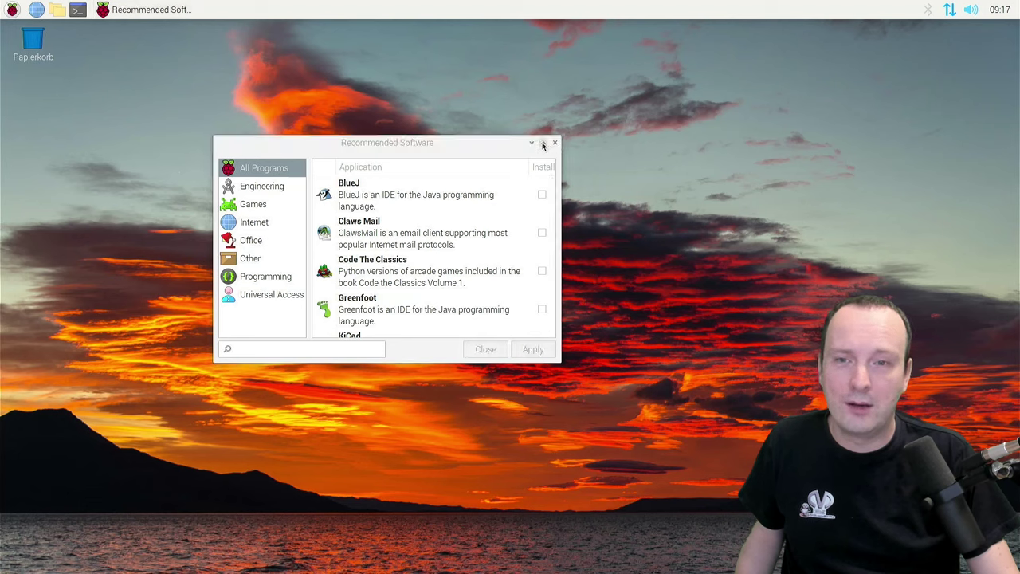
{"action": "double_click", "coordinate": [476, 146]}
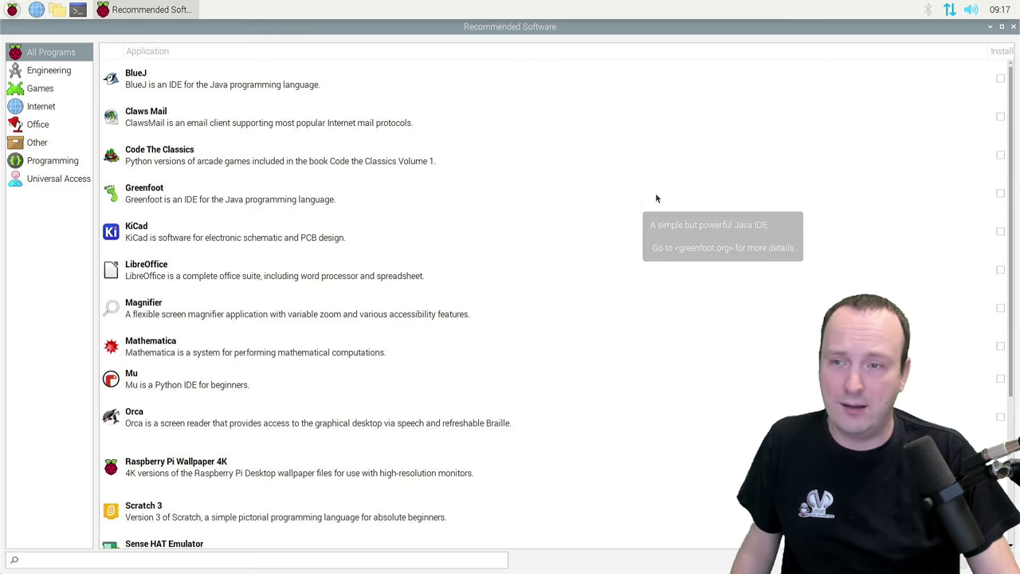
- Restore the Recommended Software window to its smaller size and browse the All Programs list down to Orca
{"action": "left_click", "coordinate": [1002, 29]}
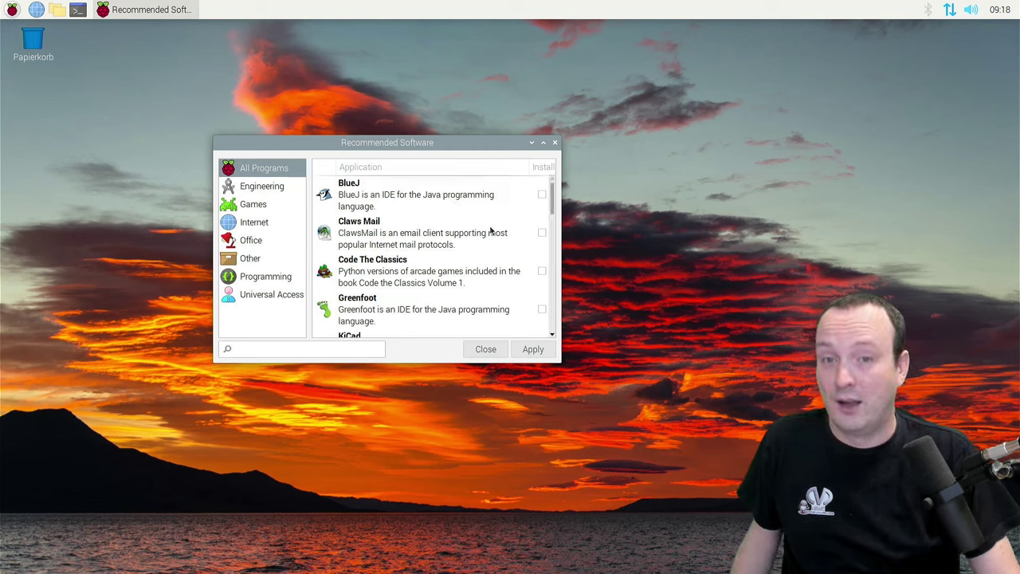
{"action": "scroll", "coordinate": [490, 231], "scroll_direction": "down", "scroll_amount": 1}
{"action": "scroll", "coordinate": [490, 231], "scroll_direction": "down", "scroll_amount": 2}
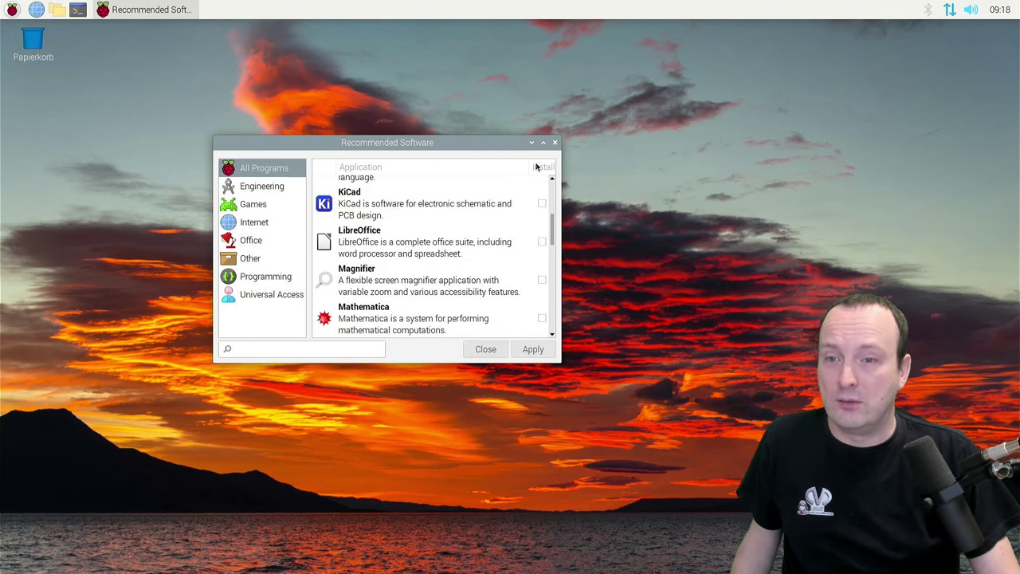
{"action": "scroll", "coordinate": [525, 209], "scroll_direction": "down", "scroll_amount": 1}
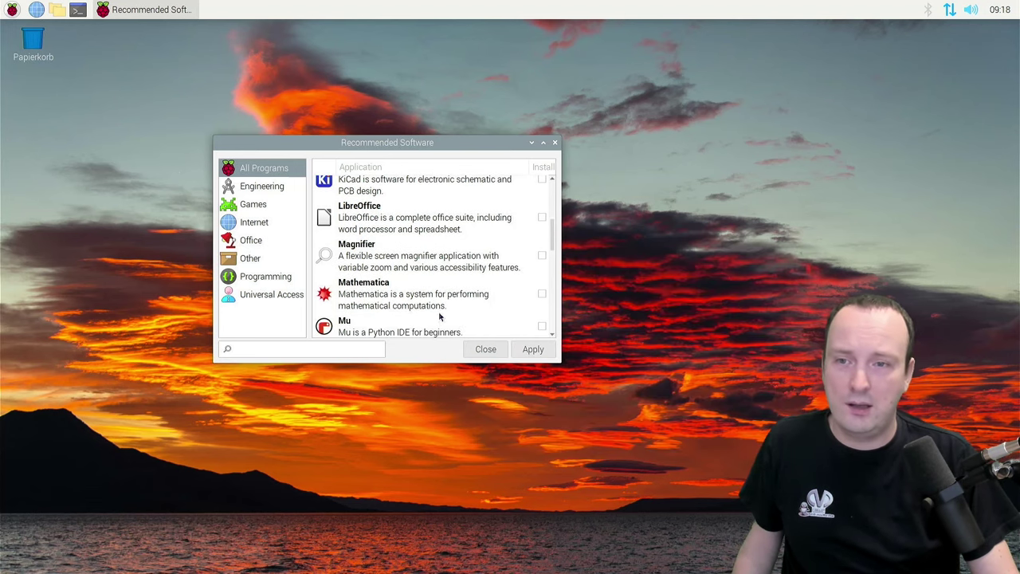
{"action": "scroll", "coordinate": [428, 321], "scroll_direction": "down", "scroll_amount": 1}
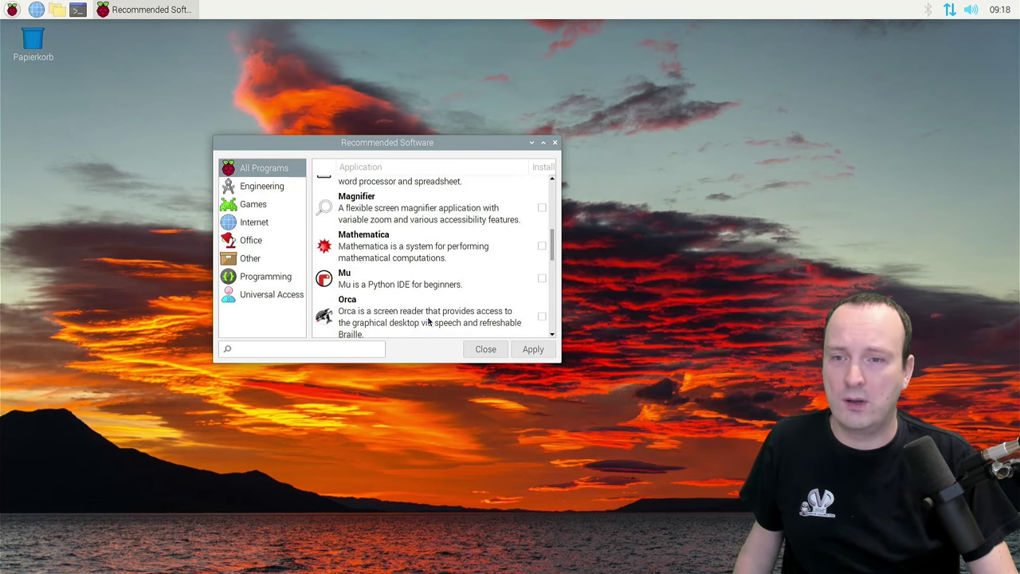
- Browse the rest of the All Programs list down to VNC Viewer and return to its beginning at BlueJ
{"action": "scroll", "coordinate": [428, 321], "scroll_direction": "down", "scroll_amount": 1}
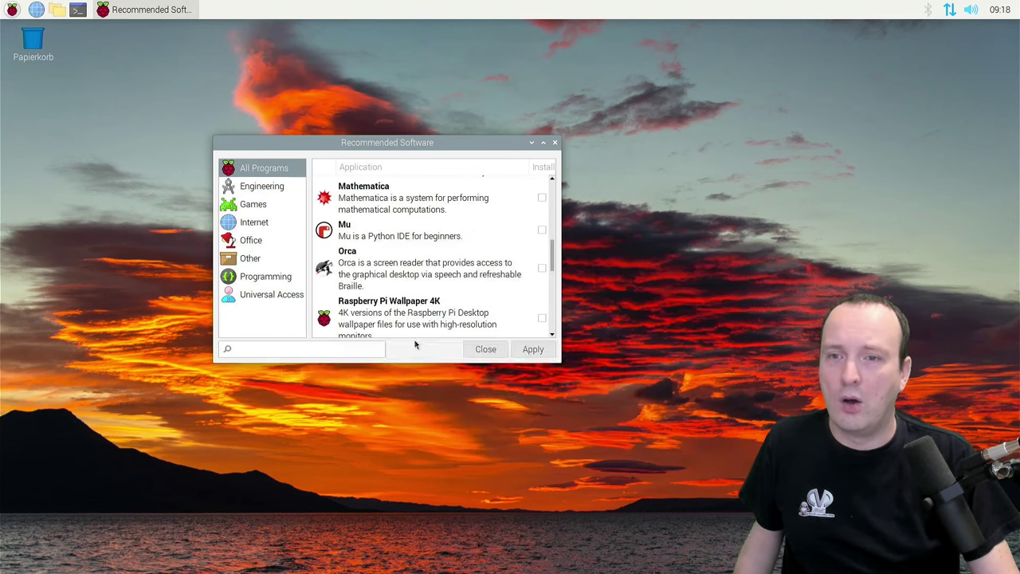
{"action": "scroll", "coordinate": [438, 320], "scroll_direction": "down", "scroll_amount": 1}
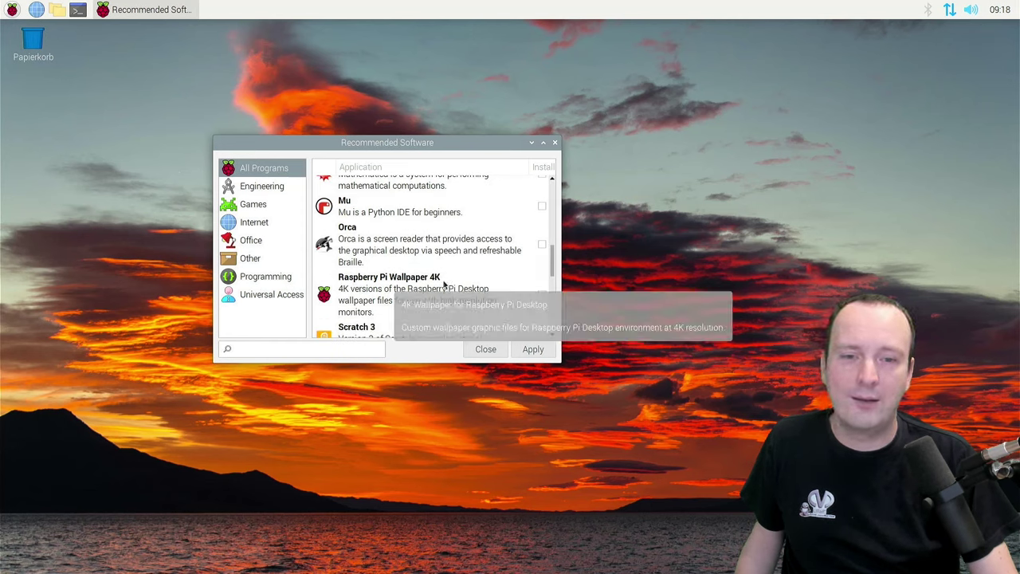
{"action": "scroll", "coordinate": [448, 313], "scroll_direction": "down", "scroll_amount": 4}
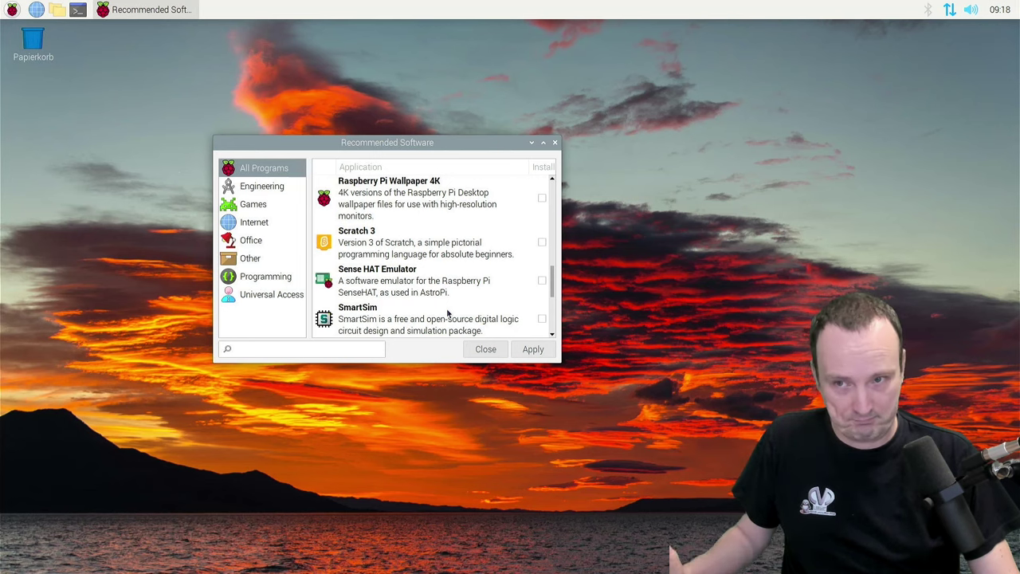
{"action": "scroll", "coordinate": [448, 313], "scroll_direction": "down", "scroll_amount": 5}
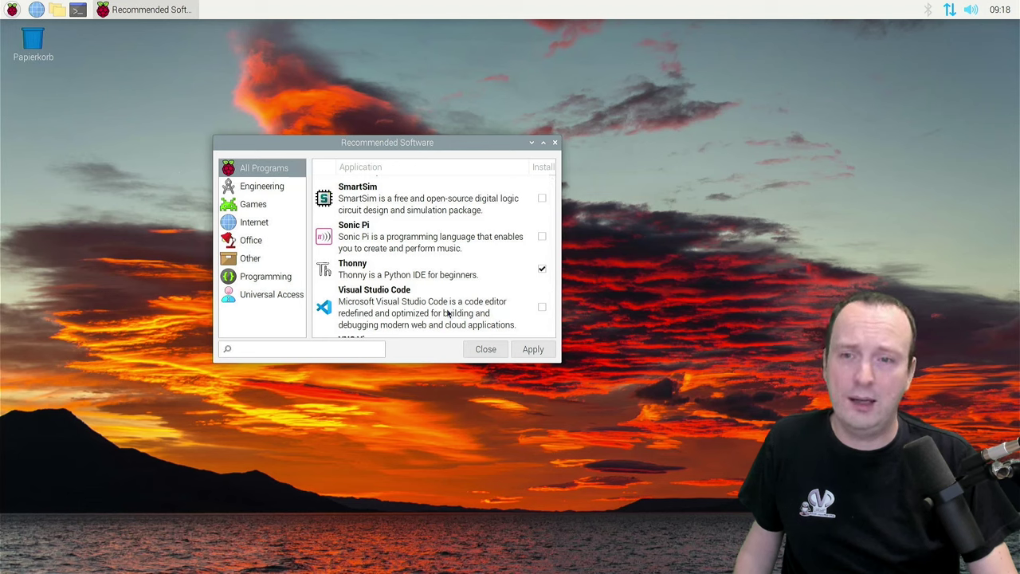
{"action": "scroll", "coordinate": [448, 314], "scroll_direction": "down", "scroll_amount": 1}
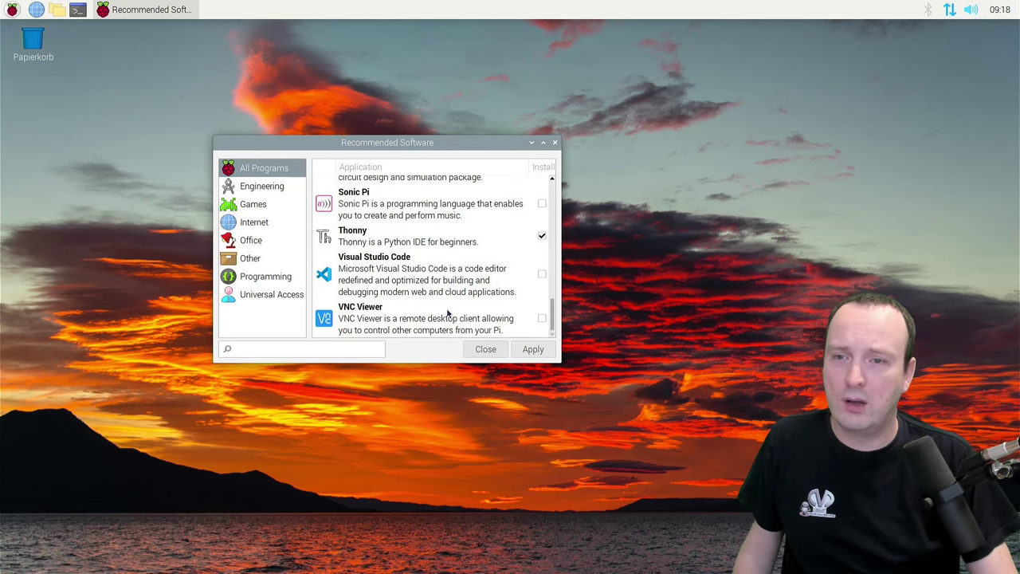
{"action": "scroll", "coordinate": [448, 313], "scroll_direction": "up", "scroll_amount": 5}
{"action": "scroll", "coordinate": [448, 313], "scroll_direction": "up", "scroll_amount": 4}
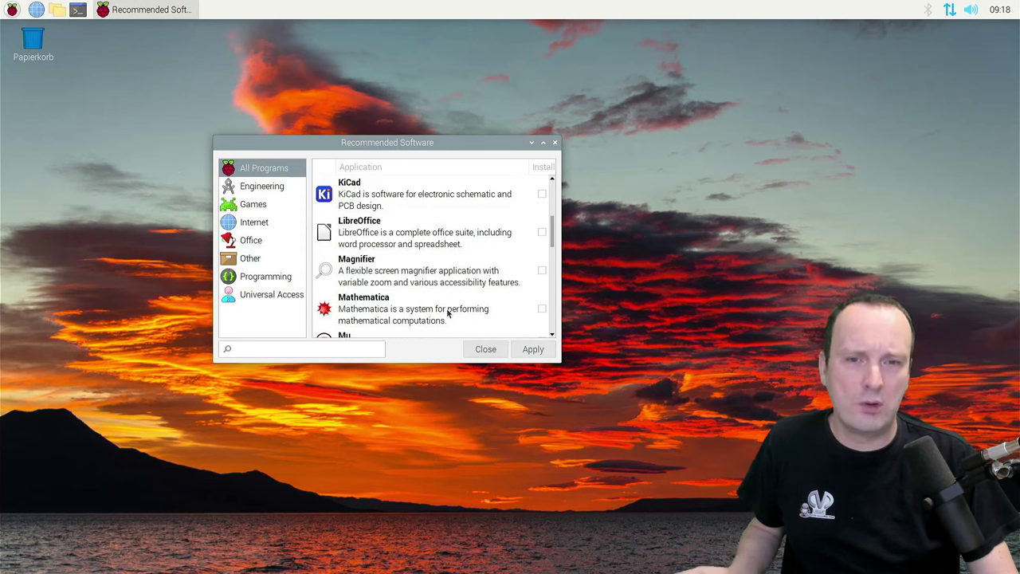
{"action": "scroll", "coordinate": [448, 313], "scroll_direction": "up", "scroll_amount": 4}
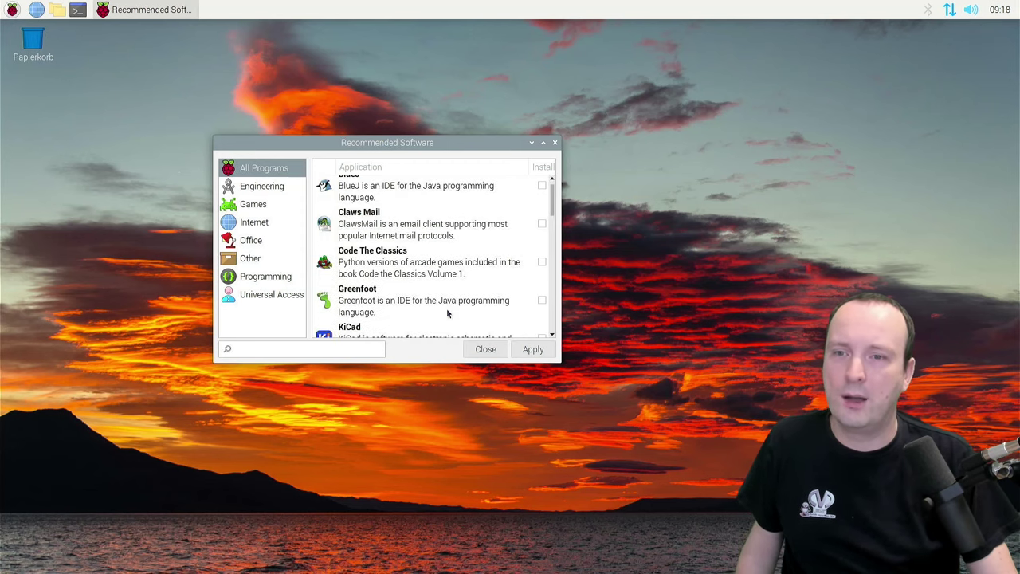
{"action": "scroll", "coordinate": [447, 314], "scroll_direction": "up", "scroll_amount": 1}
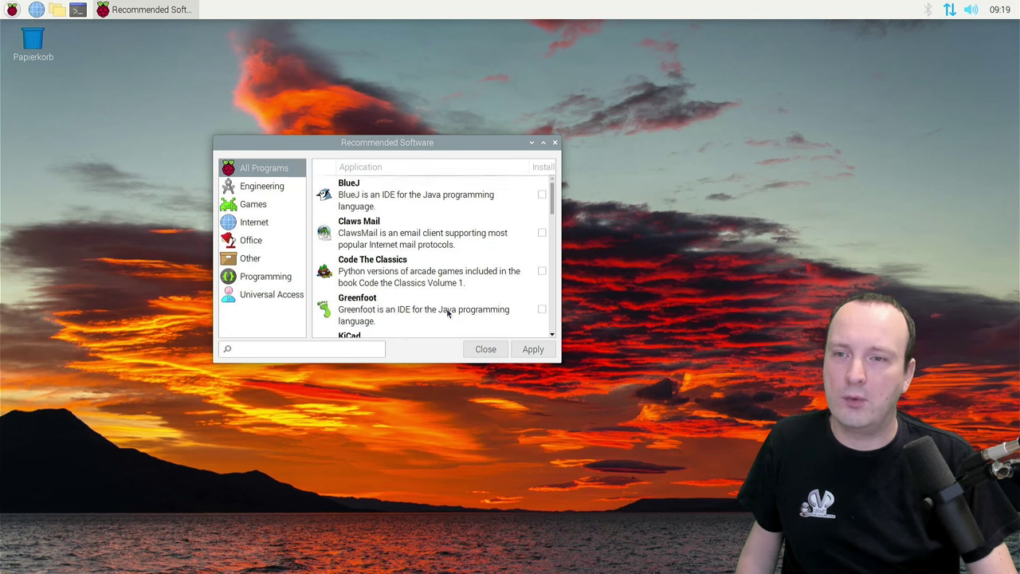
- Review the recommended applications in the Engineering, Games, Internet, Office and Other categories, including the SmartSim description
{"action": "left_click", "coordinate": [263, 187]}
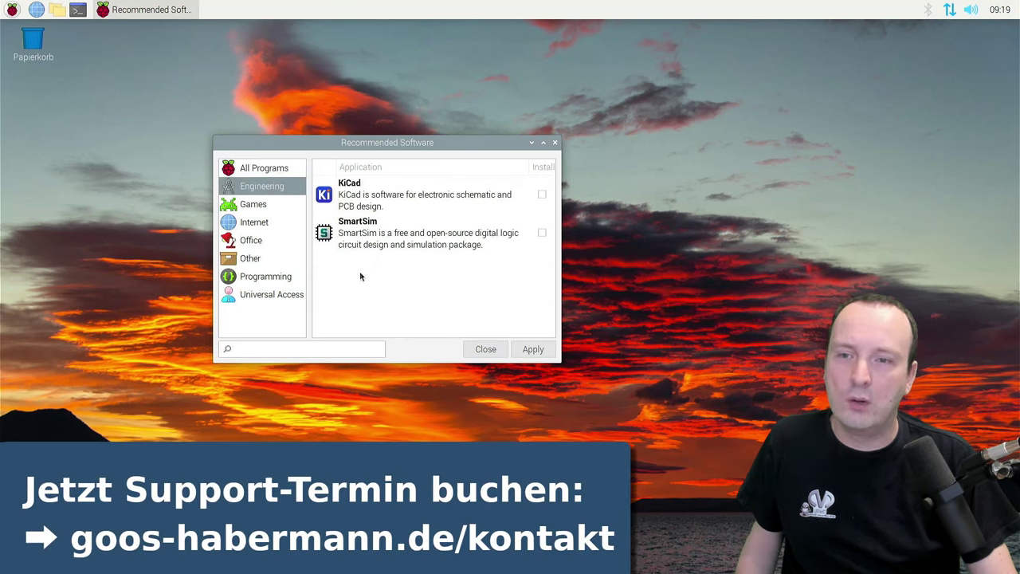
{"action": "mouse_move", "coordinate": [393, 208]}
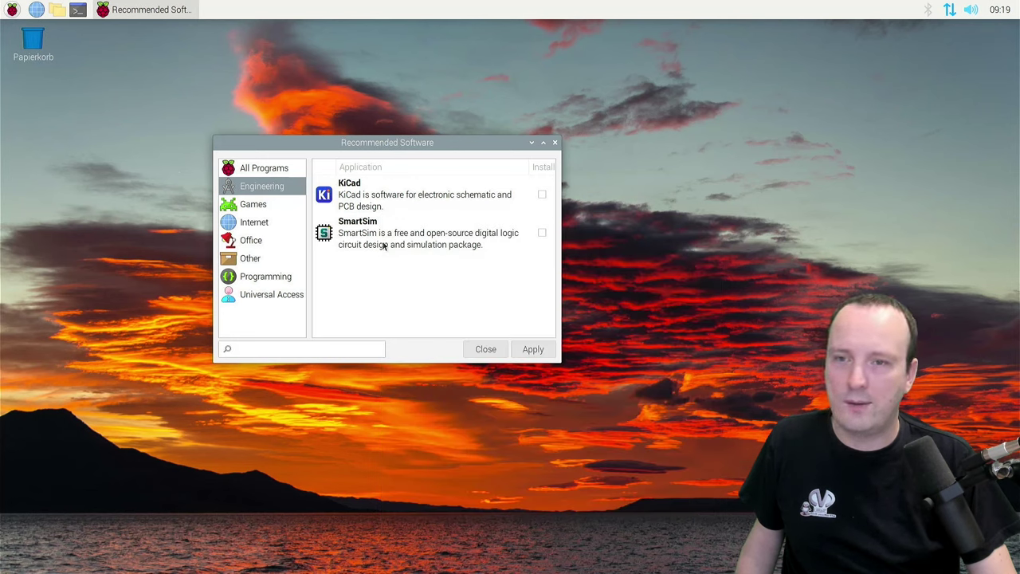
{"action": "mouse_move", "coordinate": [383, 245]}
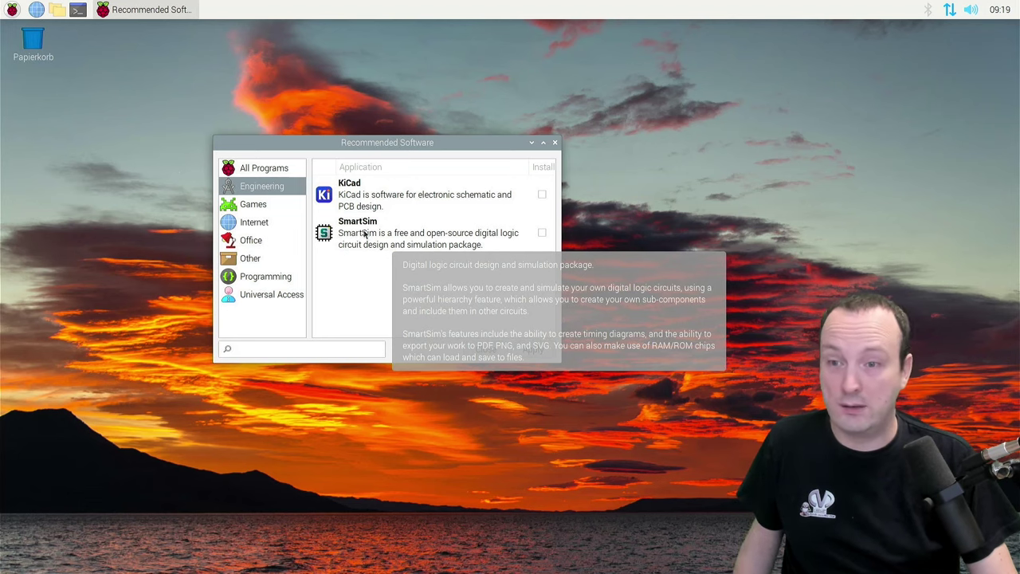
{"action": "left_click", "coordinate": [279, 205]}
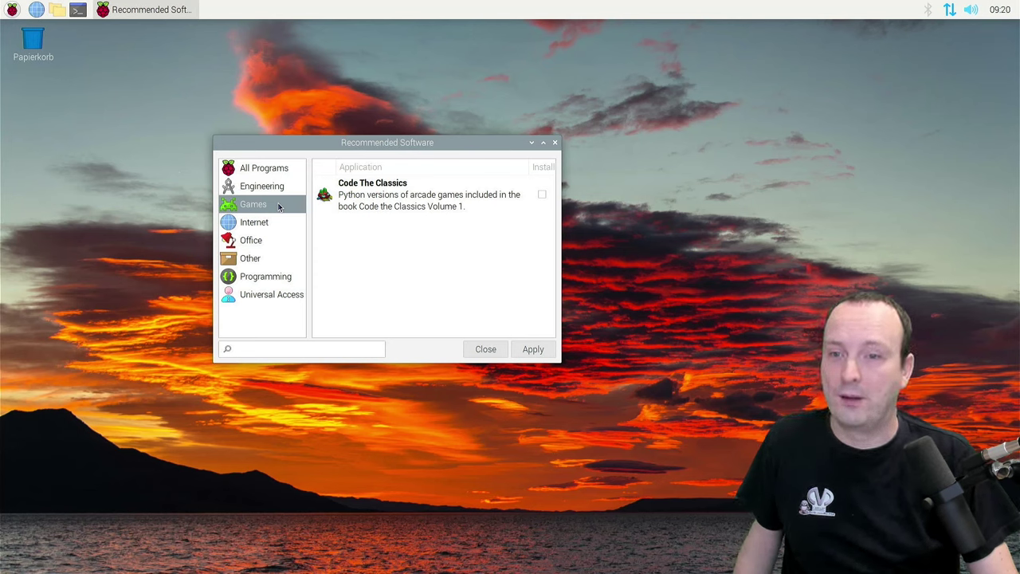
{"action": "left_click", "coordinate": [270, 227]}
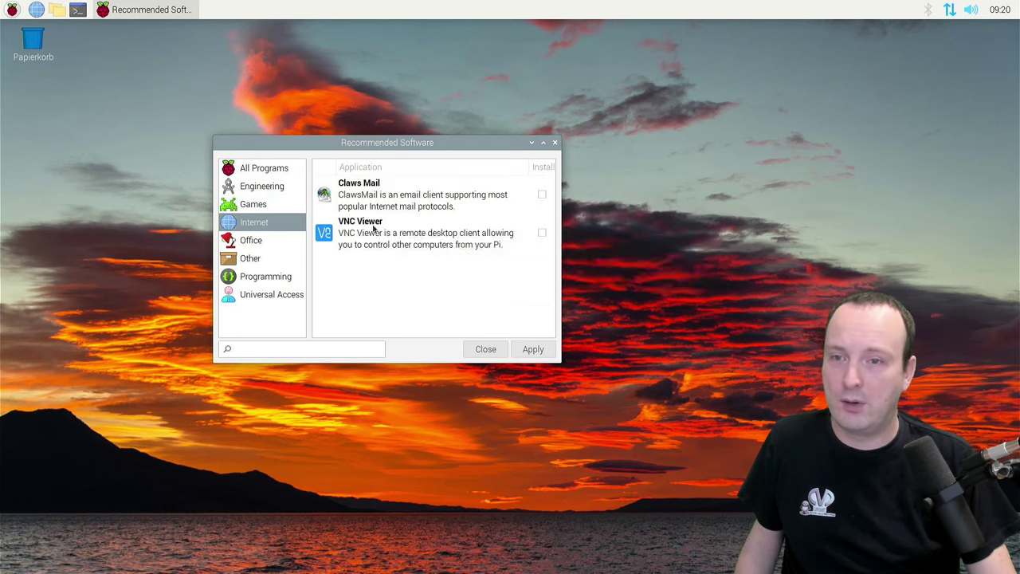
{"action": "left_click", "coordinate": [265, 240]}
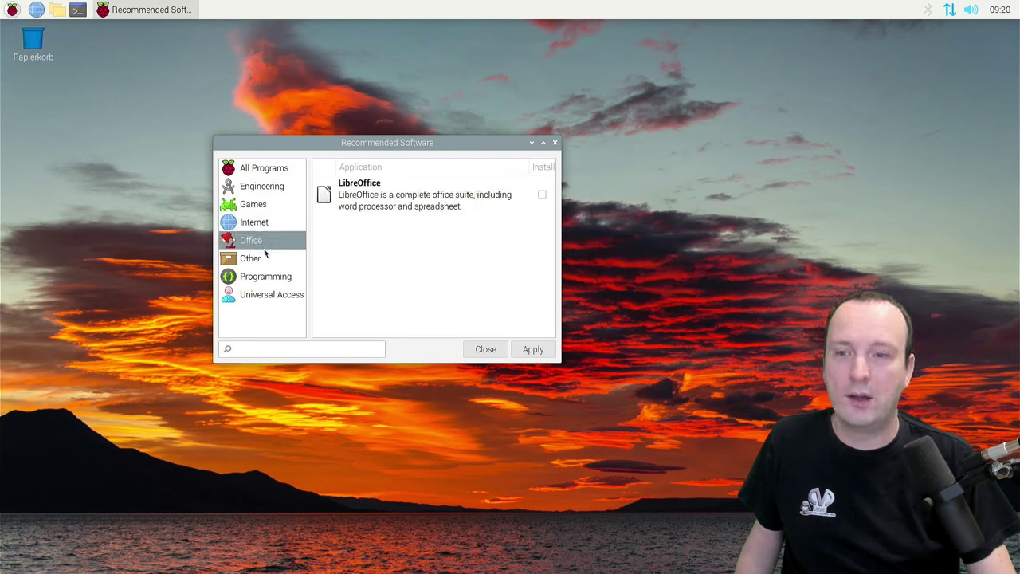
{"action": "left_click", "coordinate": [264, 259]}
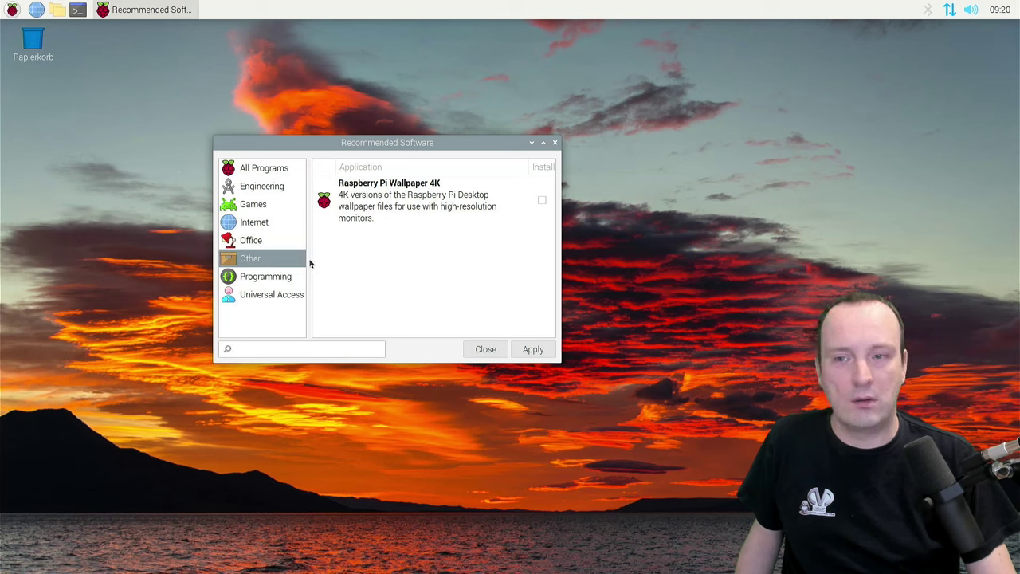
- Review the recommended applications under Programming and Universal Access, and close Recommended Software without applying changes
{"action": "left_click", "coordinate": [292, 279]}
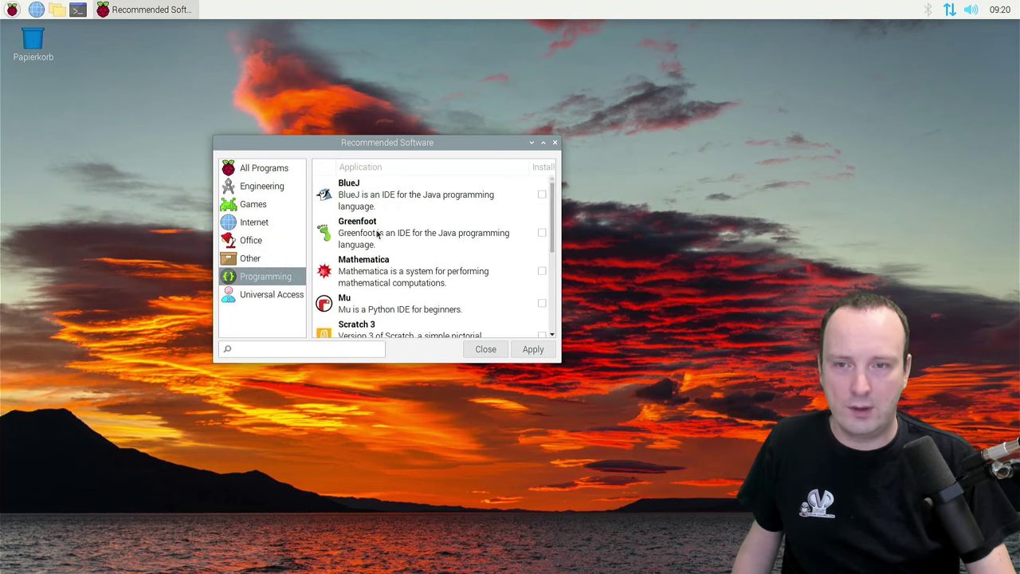
{"action": "scroll", "coordinate": [377, 233], "scroll_direction": "down", "scroll_amount": 5}
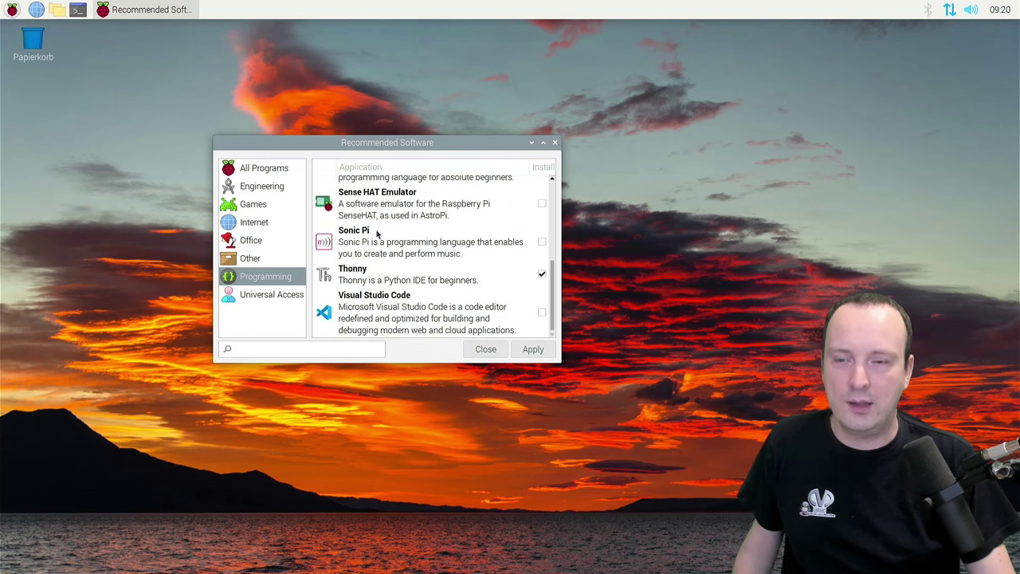
{"action": "scroll", "coordinate": [378, 233], "scroll_direction": "up", "scroll_amount": 5}
{"action": "scroll", "coordinate": [378, 233], "scroll_direction": "down", "scroll_amount": 5}
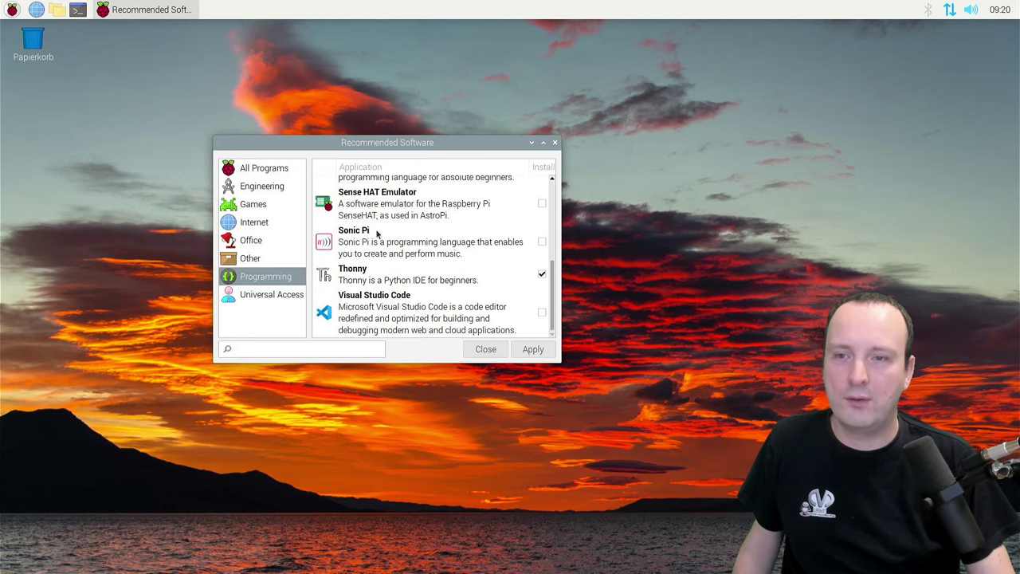
{"action": "left_click", "coordinate": [292, 296]}
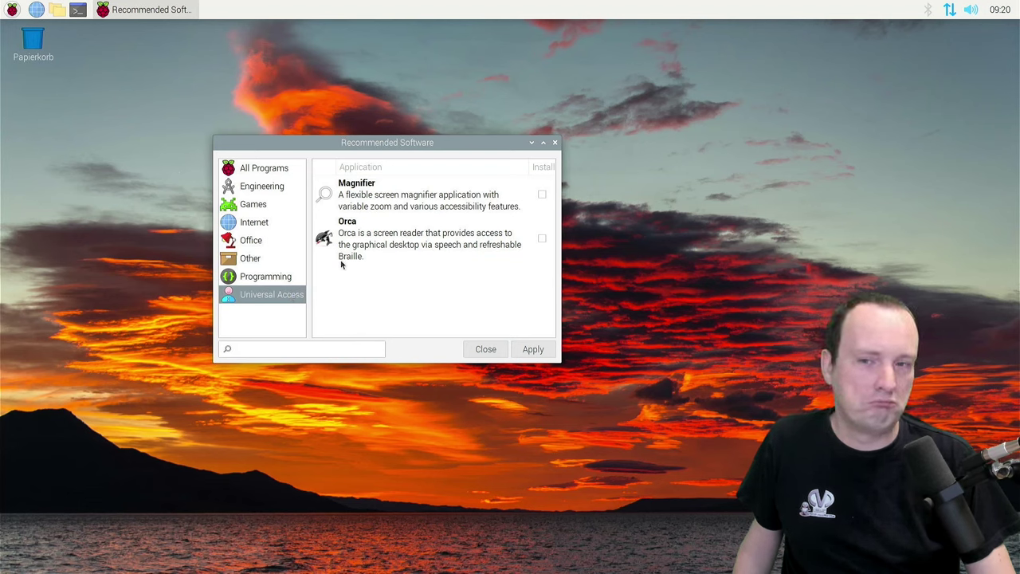
{"action": "left_click", "coordinate": [482, 349]}
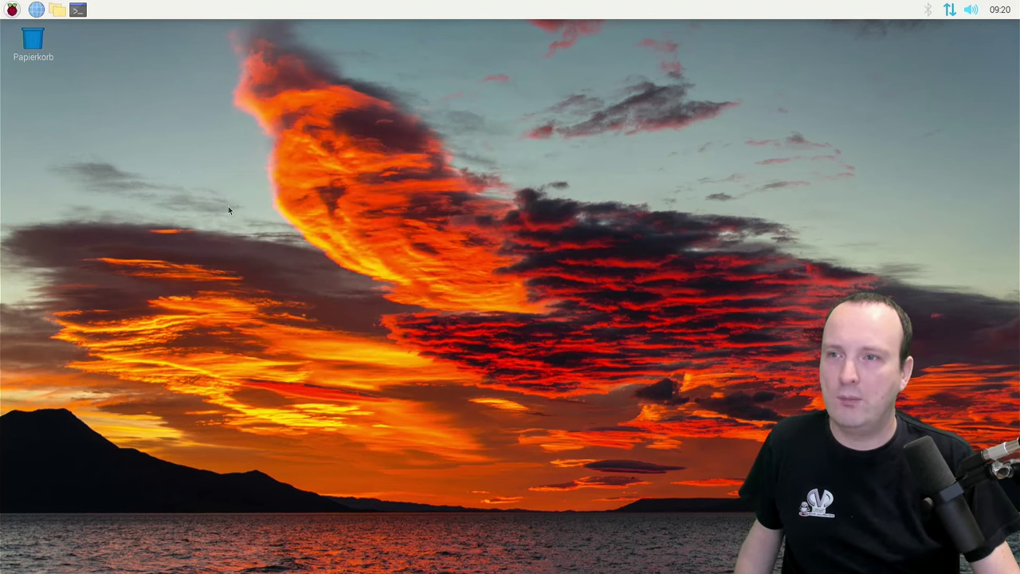
- Open Add / Remove Software from the system settings (Einstellungen)
{"action": "left_click", "coordinate": [12, 10]}
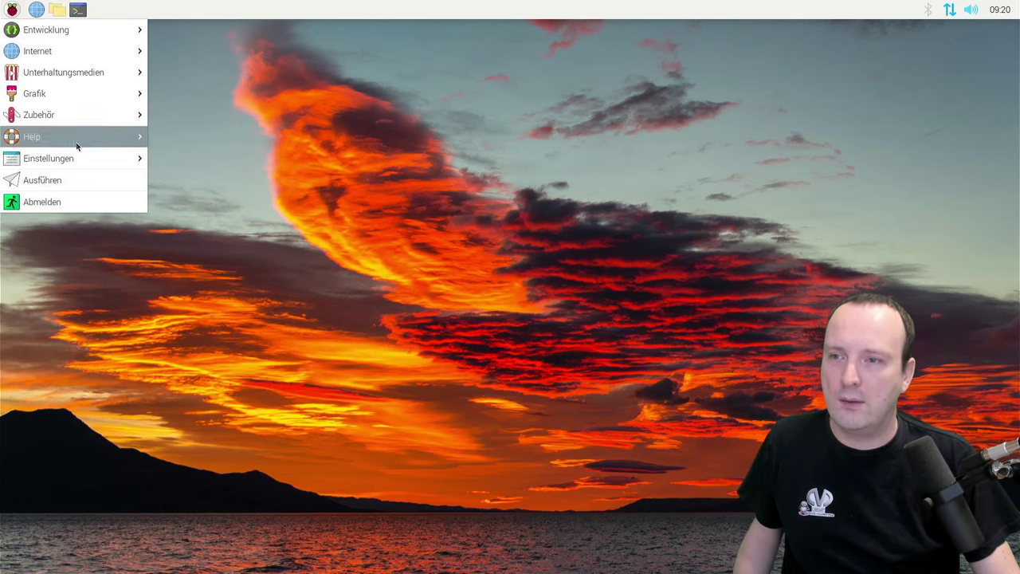
{"action": "mouse_move", "coordinate": [78, 158]}
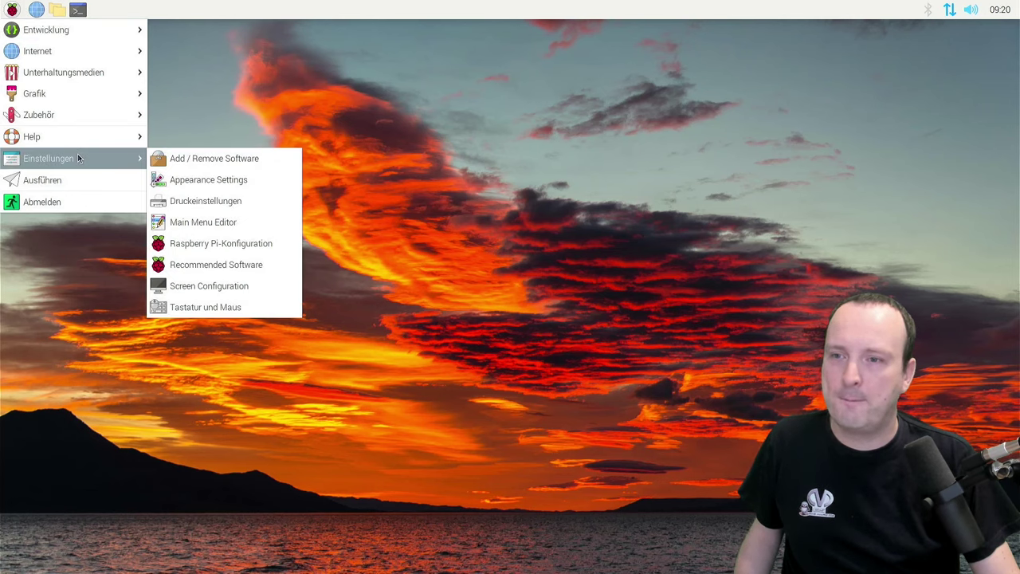
{"action": "left_click", "coordinate": [214, 160]}
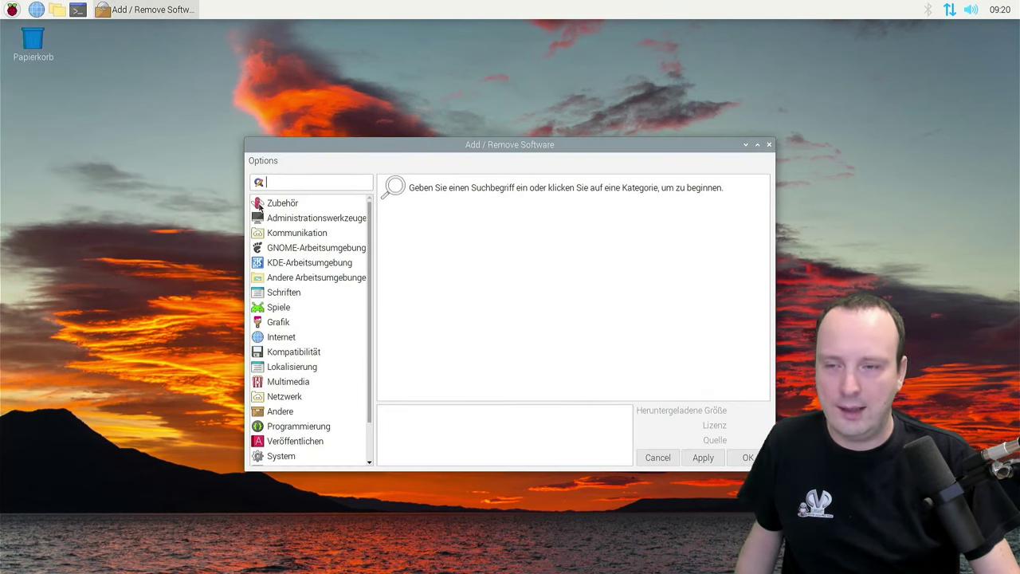
- List the packages of the Schriften category and browse down to the fontconfig and fontforge entries
{"action": "left_click", "coordinate": [311, 292]}
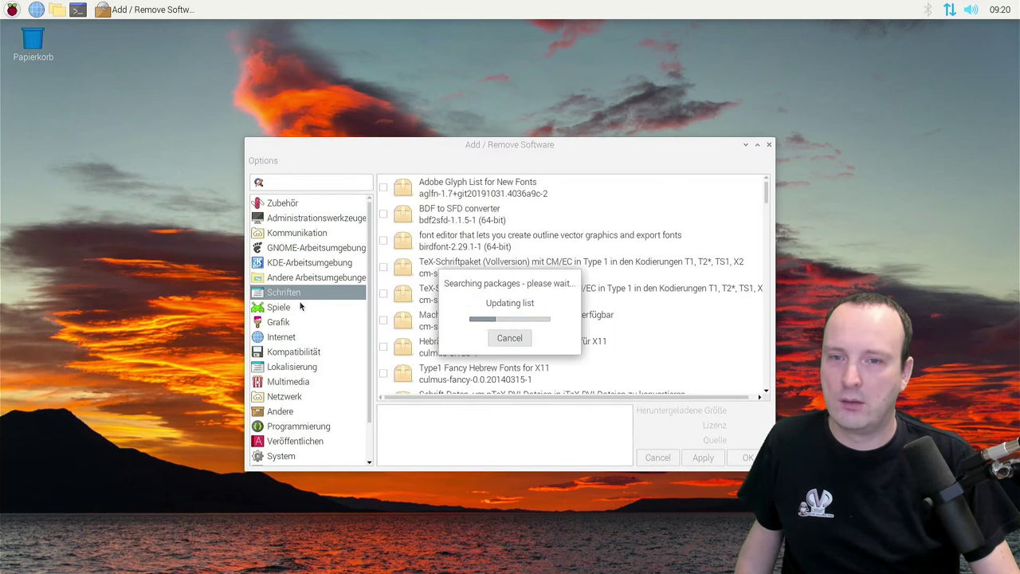
{"action": "scroll", "coordinate": [612, 293], "scroll_direction": "down", "scroll_amount": 15}
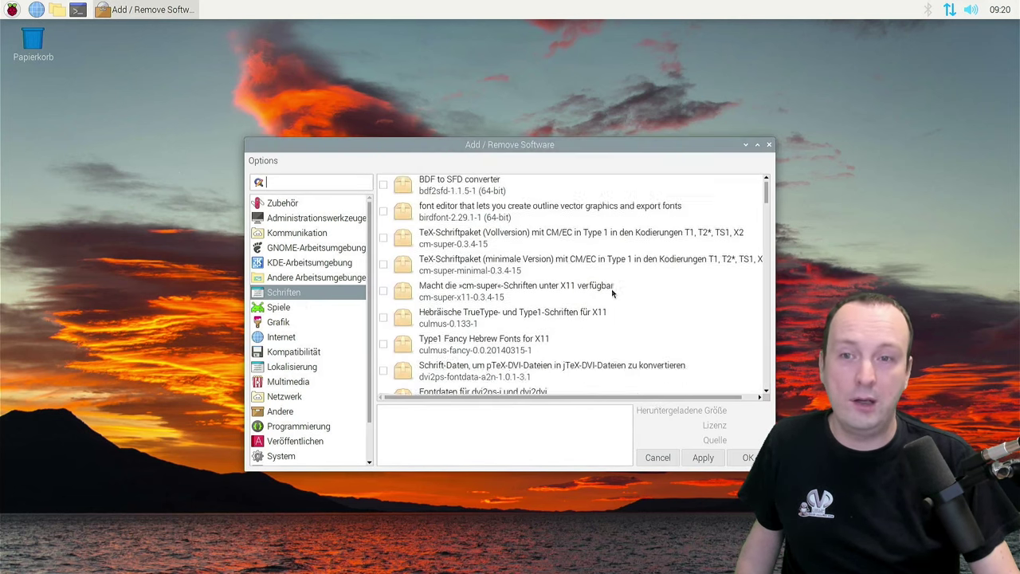
{"action": "scroll", "coordinate": [612, 293], "scroll_direction": "up", "scroll_amount": 1}
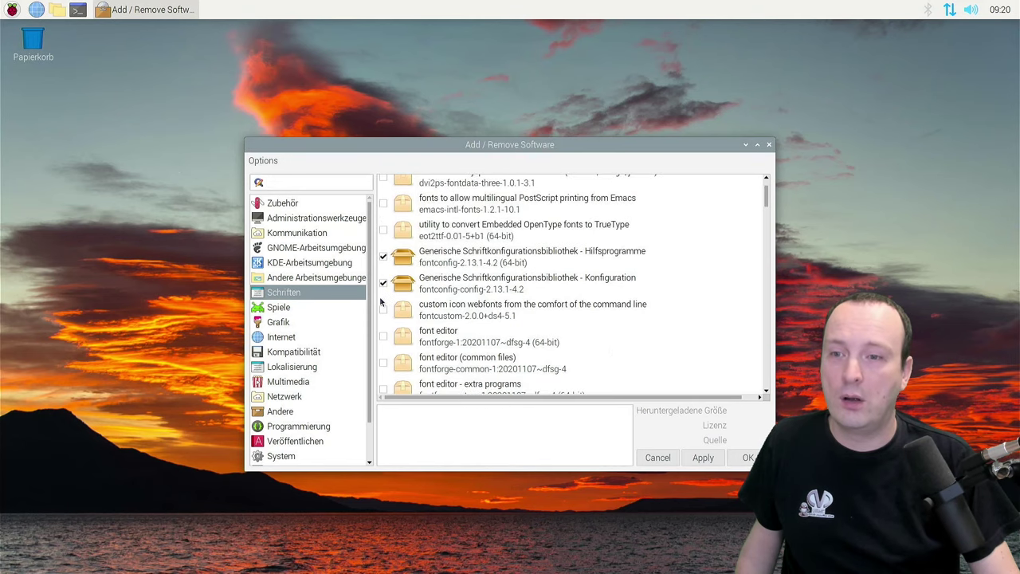
- List the Spiele packages, view the details of 0ad-data and 0ad-data-common, and browse further down to the Alien Arena entries
{"action": "left_click", "coordinate": [301, 308]}
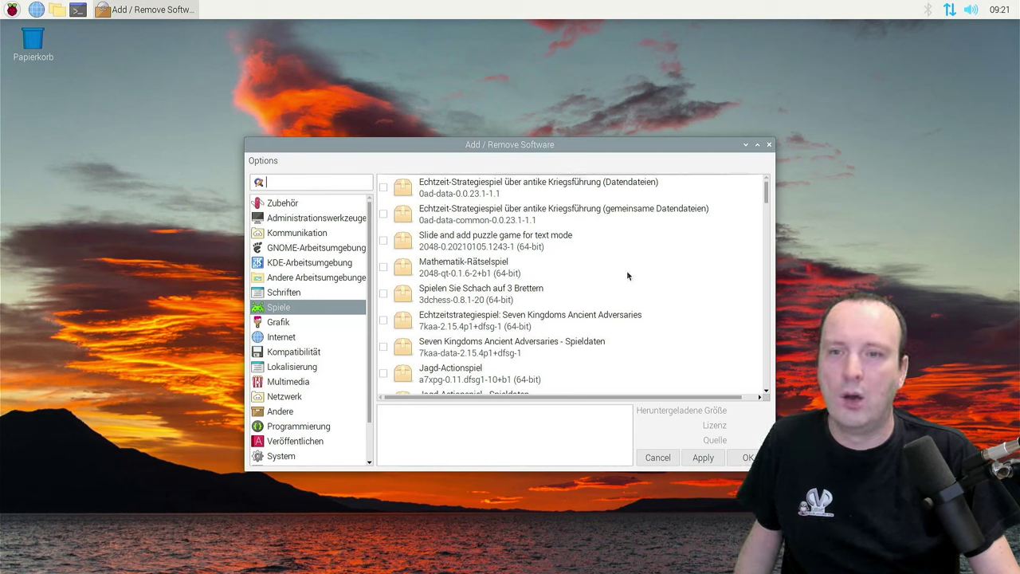
{"action": "left_click", "coordinate": [556, 195]}
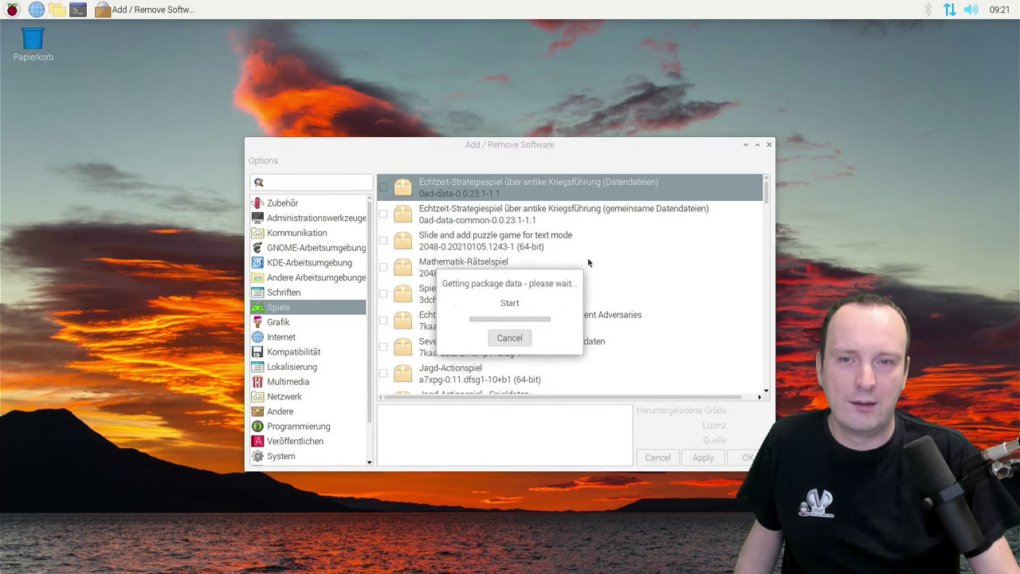
{"action": "left_click", "coordinate": [547, 226]}
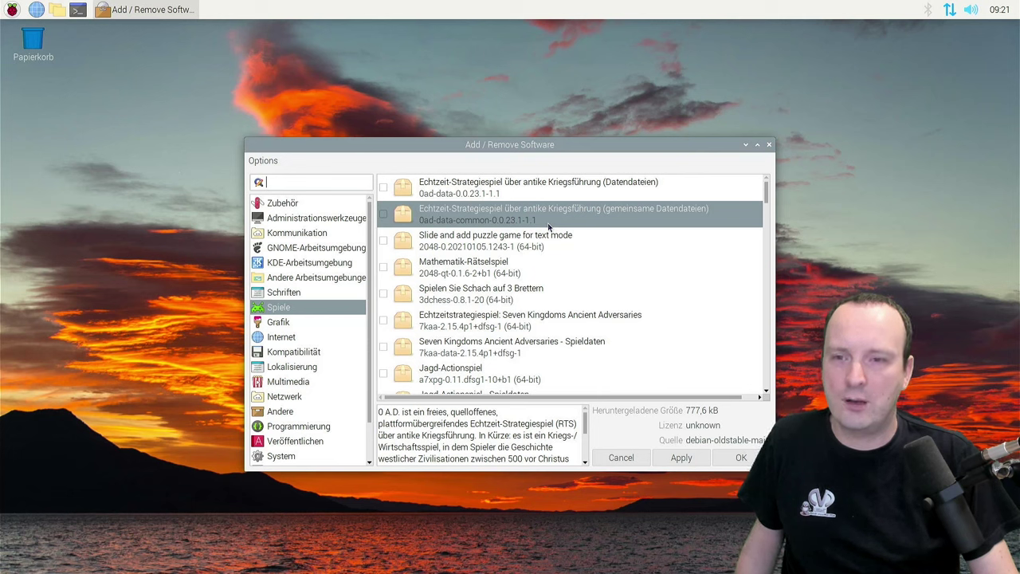
{"action": "scroll", "coordinate": [548, 228], "scroll_direction": "down", "scroll_amount": 3}
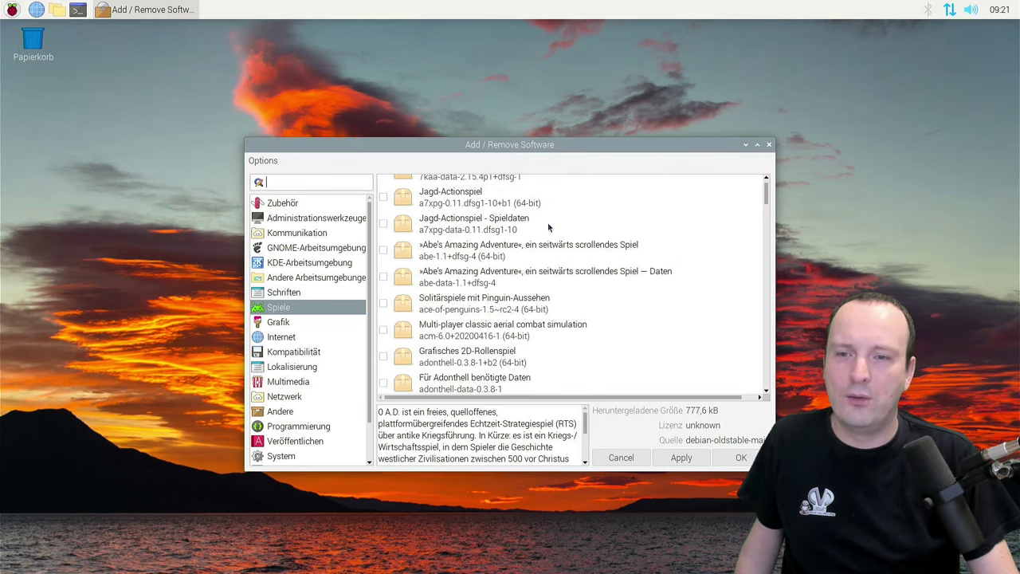
{"action": "scroll", "coordinate": [548, 228], "scroll_direction": "down", "scroll_amount": 4}
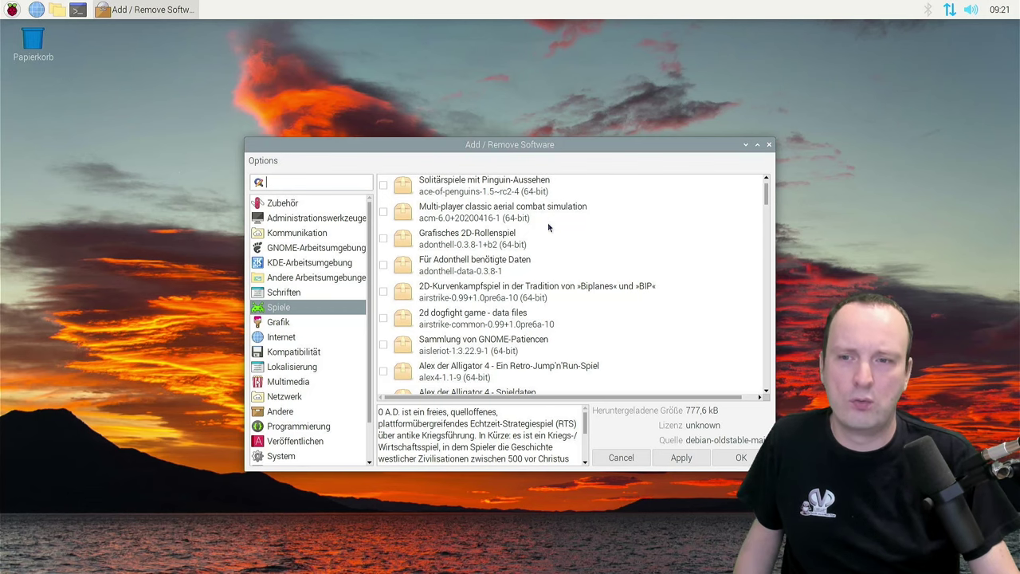
{"action": "scroll", "coordinate": [549, 228], "scroll_direction": "down", "scroll_amount": 6}
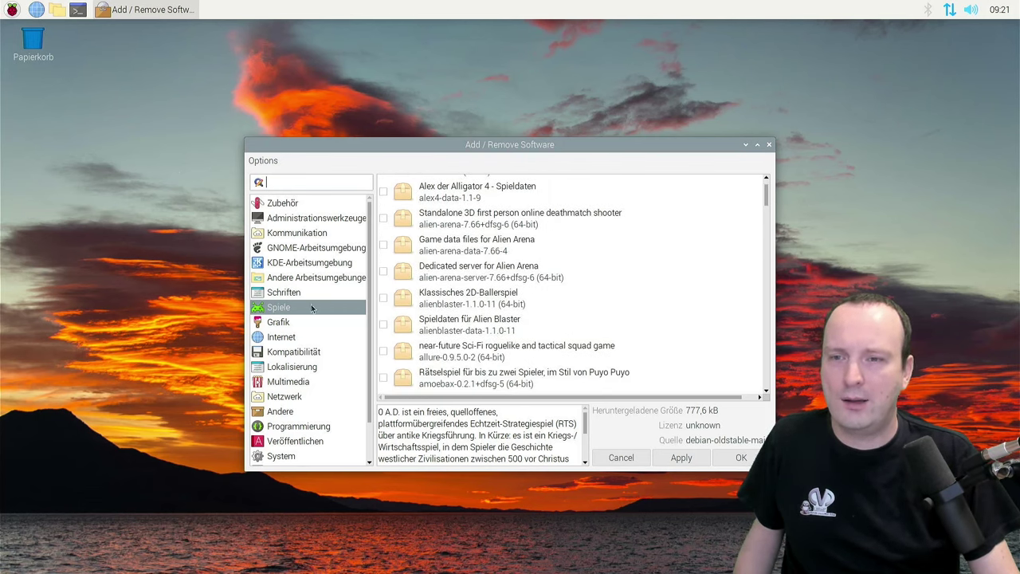
- List the packages of the Grafik category and browse down to the APNG tools and argyll entries
{"action": "left_click", "coordinate": [283, 322]}
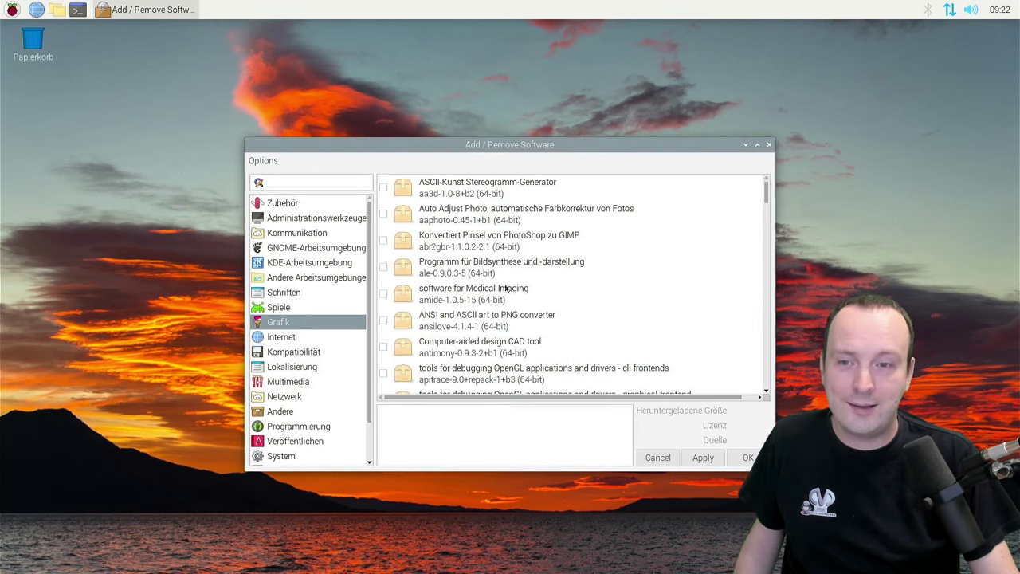
{"action": "scroll", "coordinate": [612, 265], "scroll_direction": "down", "scroll_amount": 3}
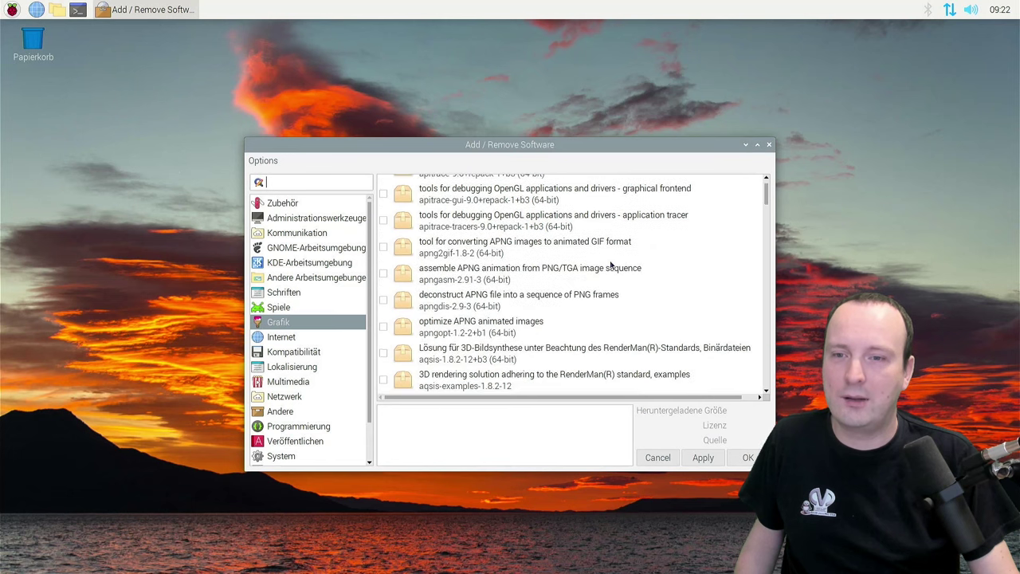
{"action": "scroll", "coordinate": [612, 266], "scroll_direction": "down", "scroll_amount": 1}
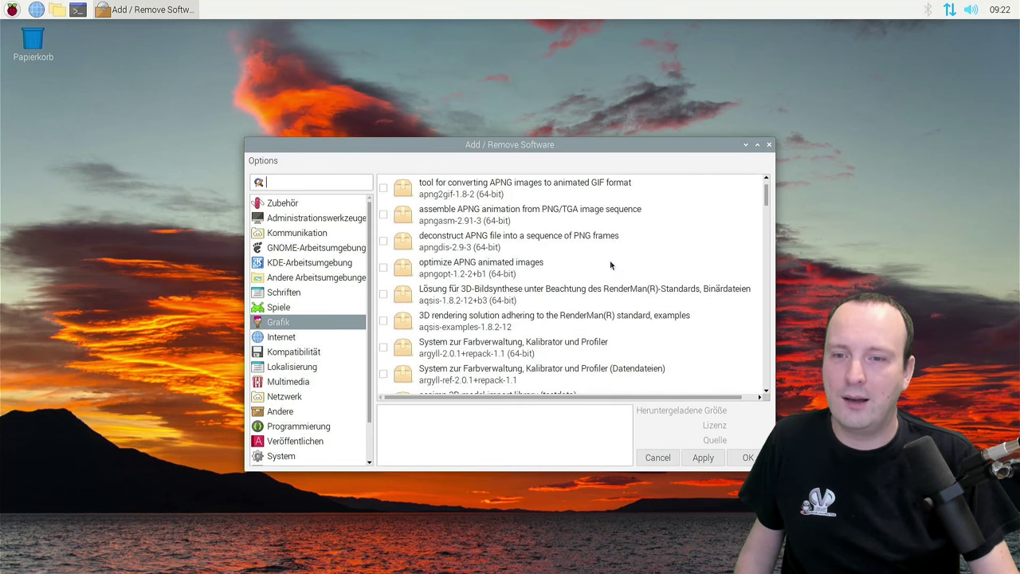
- Browse the Grafik packages down to the cuneiform entries and back up to the blender entries
{"action": "scroll", "coordinate": [611, 265], "scroll_direction": "down", "scroll_amount": 6}
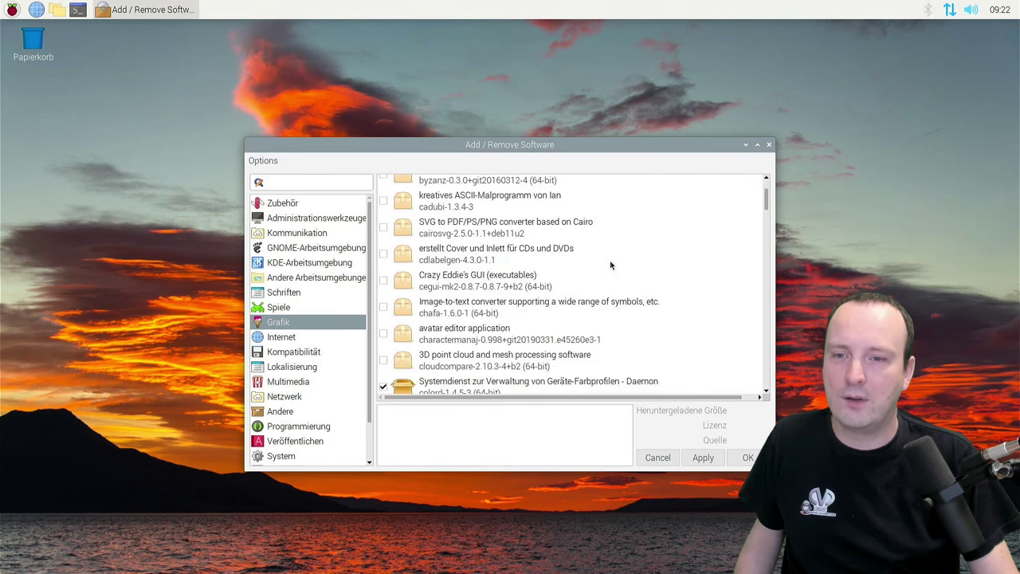
{"action": "scroll", "coordinate": [612, 265], "scroll_direction": "down", "scroll_amount": 5}
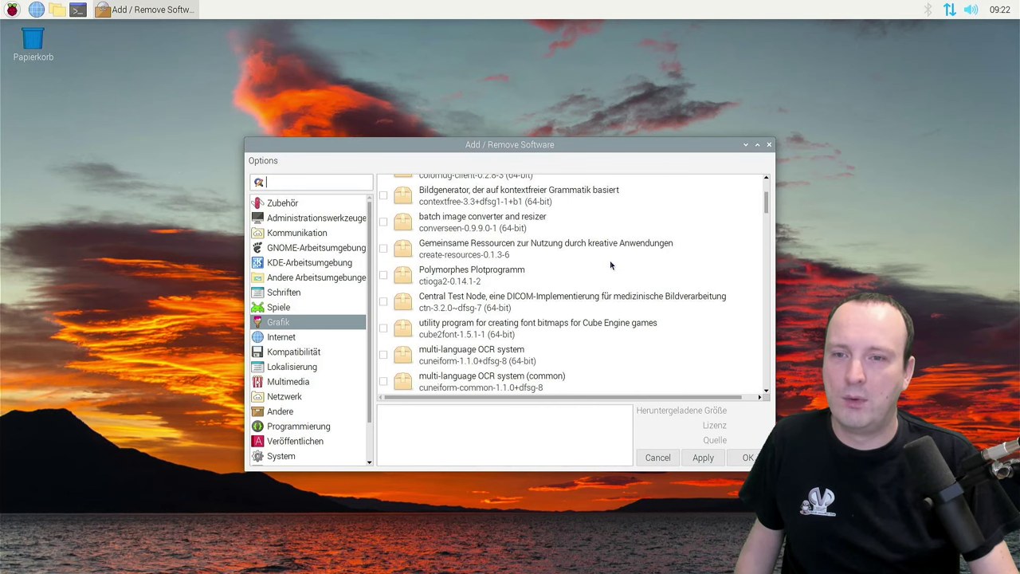
{"action": "scroll", "coordinate": [611, 265], "scroll_direction": "up", "scroll_amount": 4}
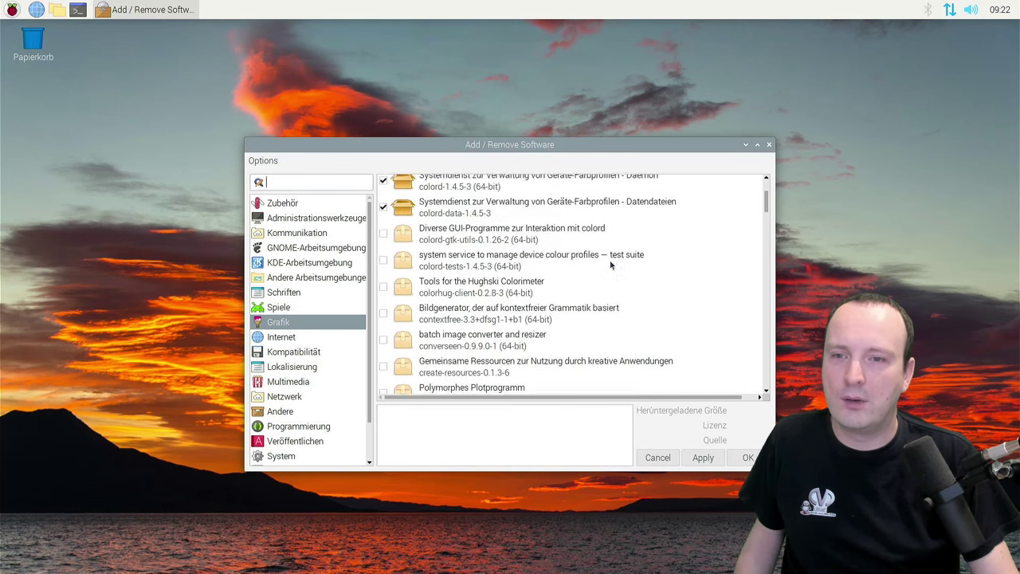
{"action": "scroll", "coordinate": [612, 266], "scroll_direction": "up", "scroll_amount": 9}
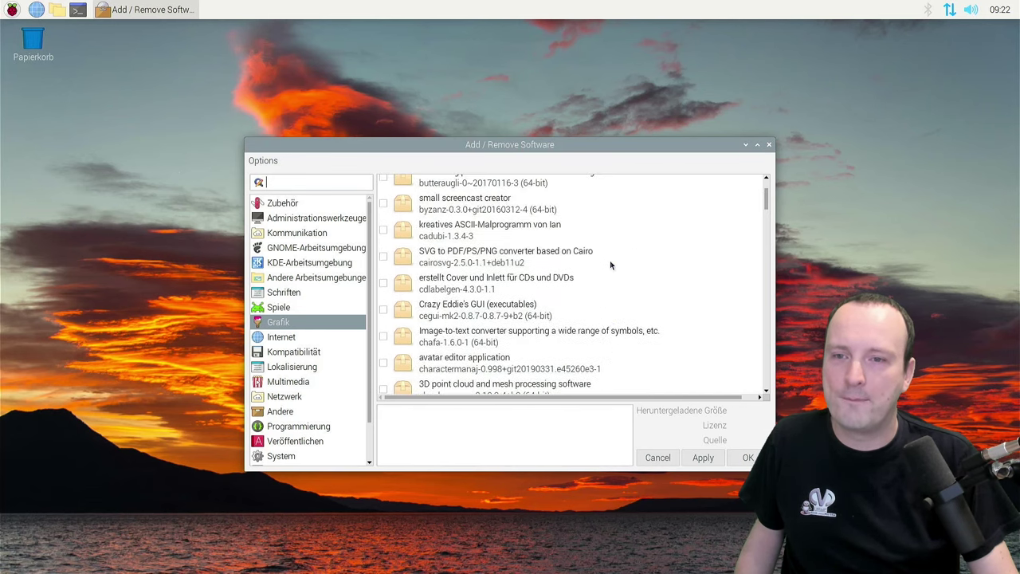
{"action": "scroll", "coordinate": [611, 265], "scroll_direction": "up", "scroll_amount": 6}
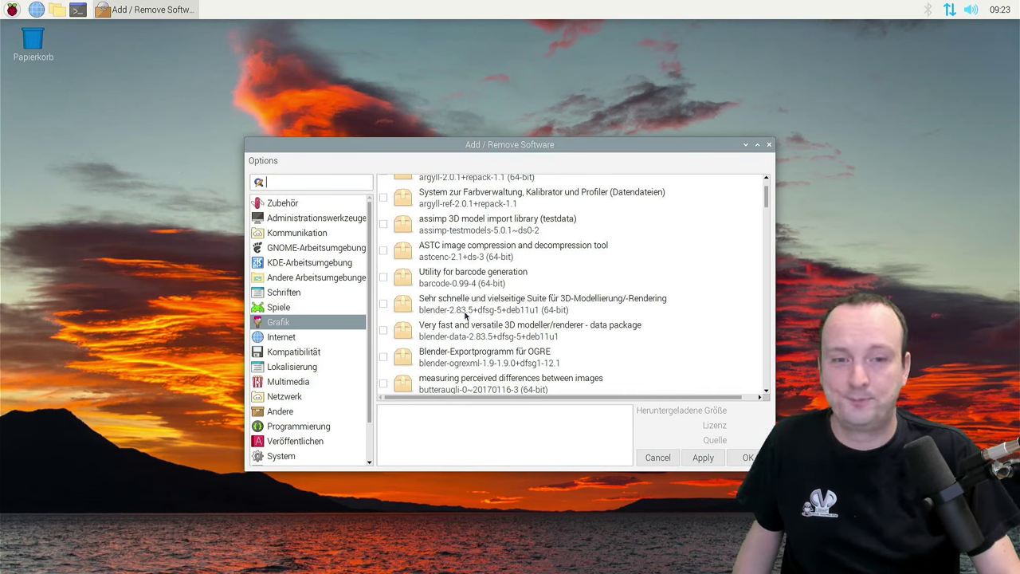
- List the packages of the Multimedia category and browse down to the AlsaPlayer entries
{"action": "left_click", "coordinate": [315, 381]}
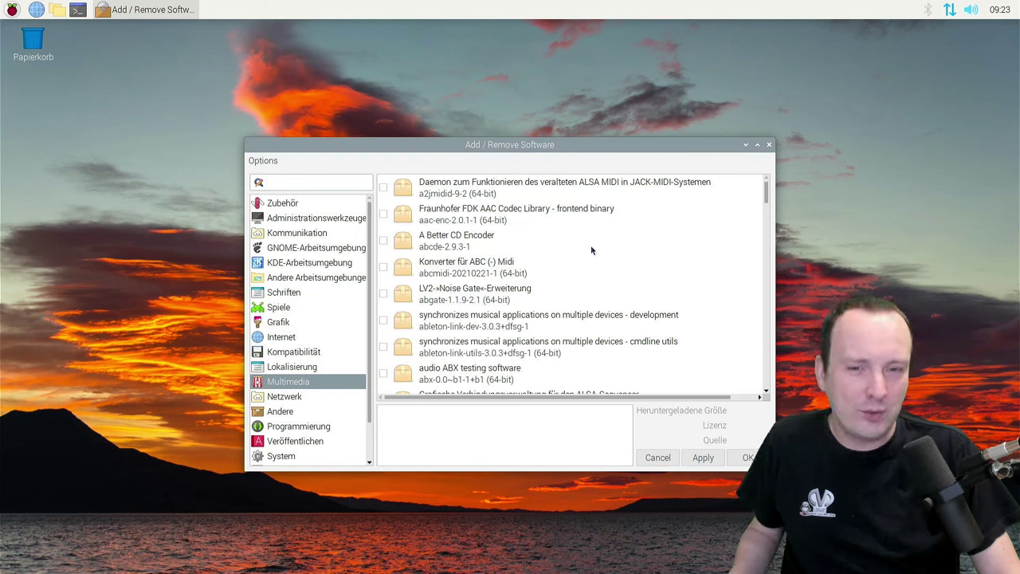
{"action": "scroll", "coordinate": [591, 251], "scroll_direction": "down", "scroll_amount": 5}
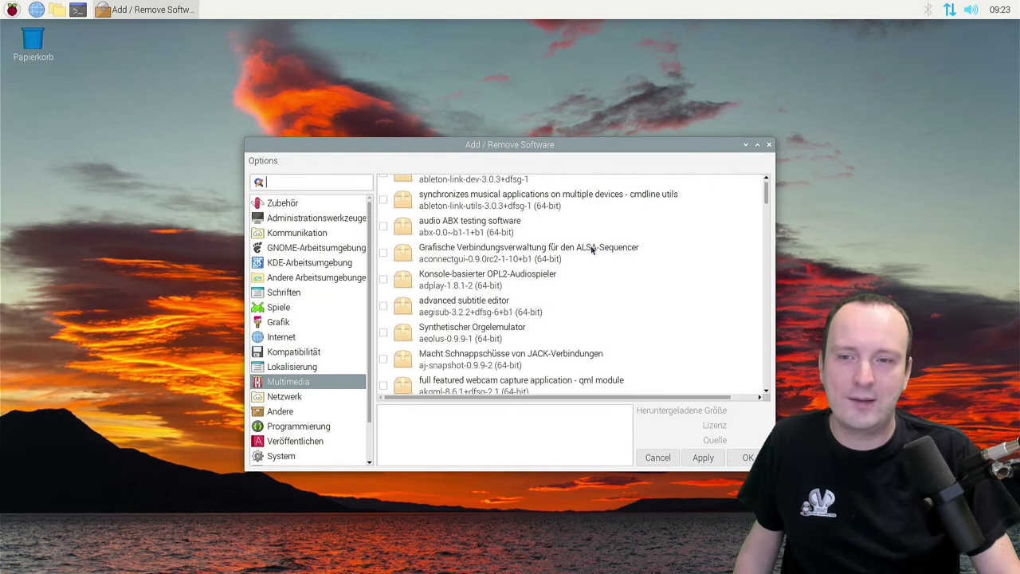
{"action": "scroll", "coordinate": [592, 250], "scroll_direction": "down", "scroll_amount": 3}
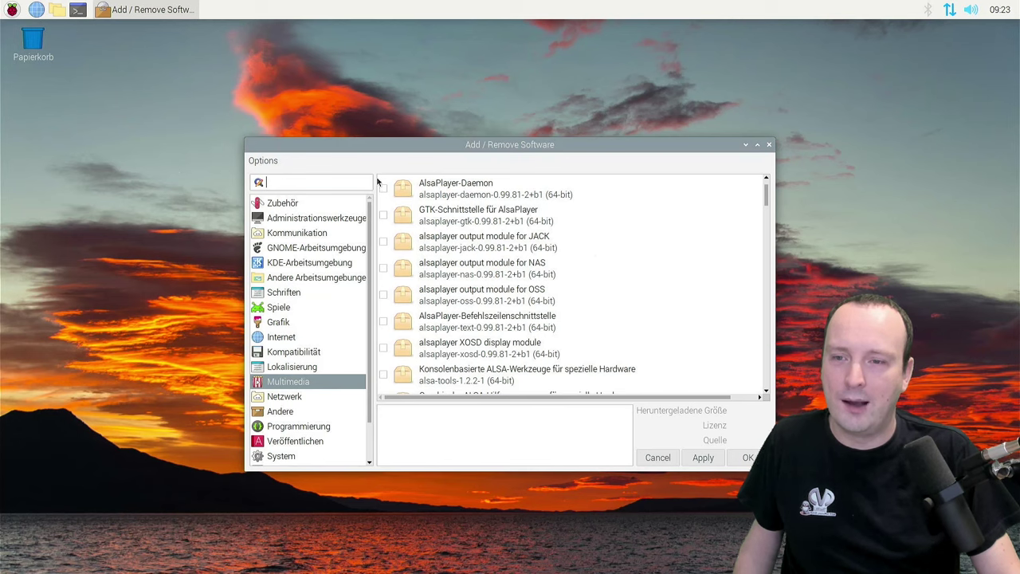
- Search the packages for kdenlive, view the details of the kdenlive video editor package, and close Add / Remove Software
{"action": "type", "text": "kdenli"}
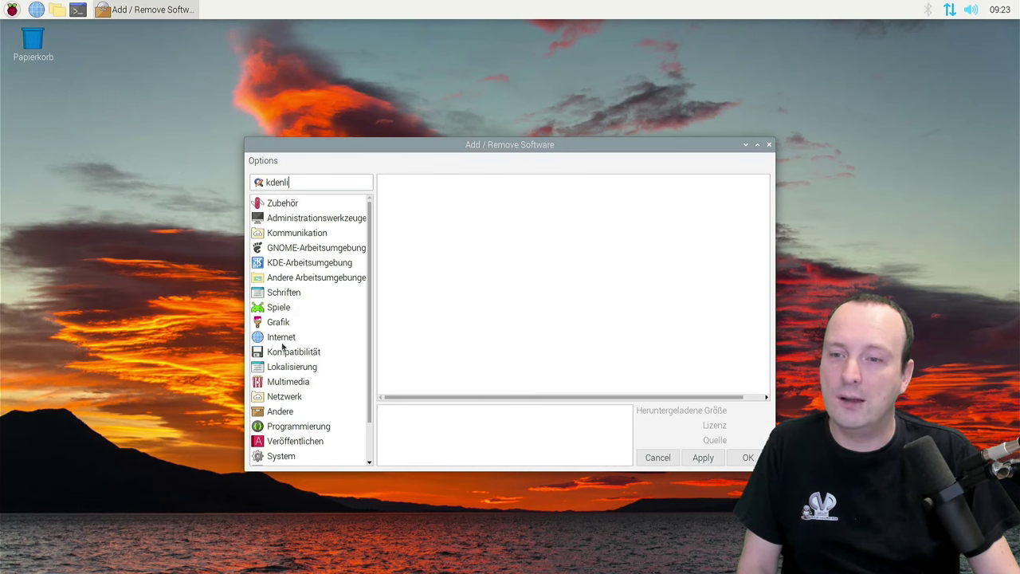
{"action": "left_click", "coordinate": [286, 396]}
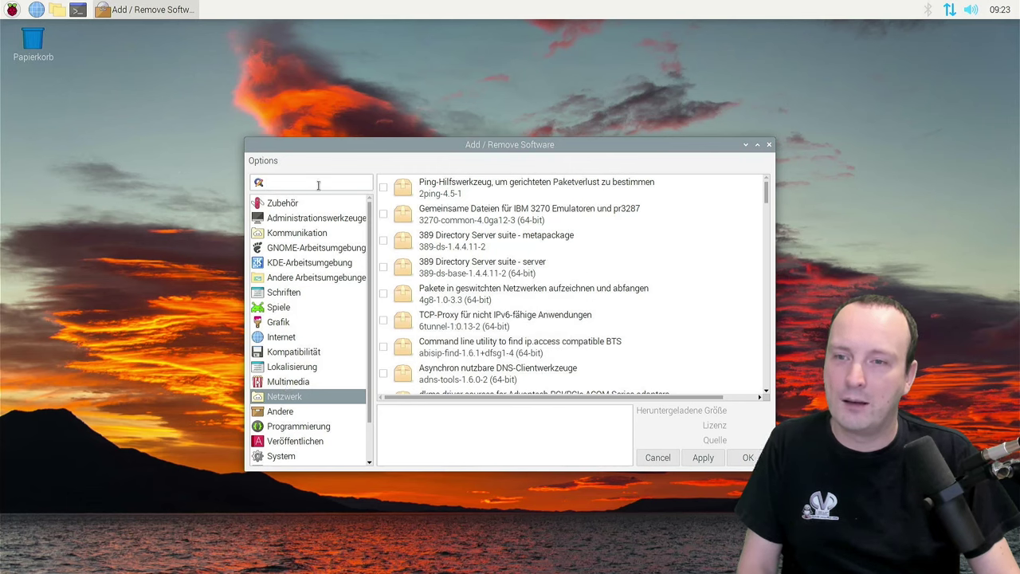
{"action": "left_click", "coordinate": [257, 188]}
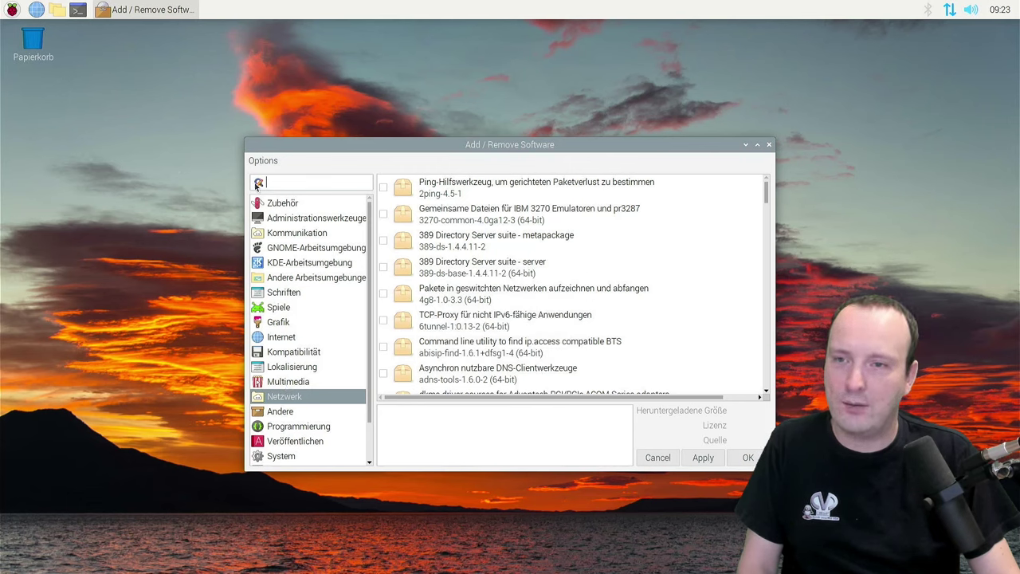
{"action": "type", "text": "kden"}
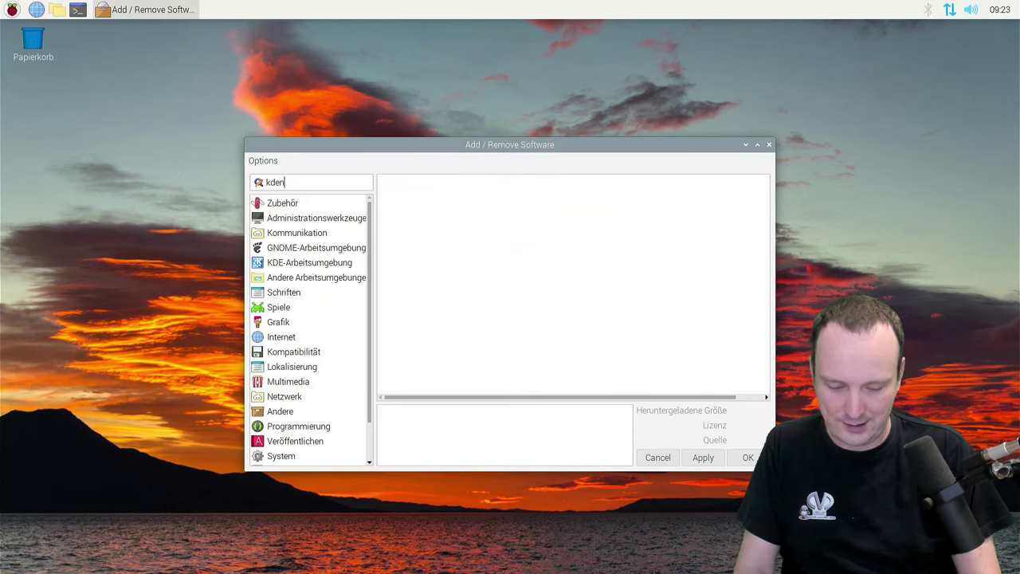
{"action": "type", "text": "live"}
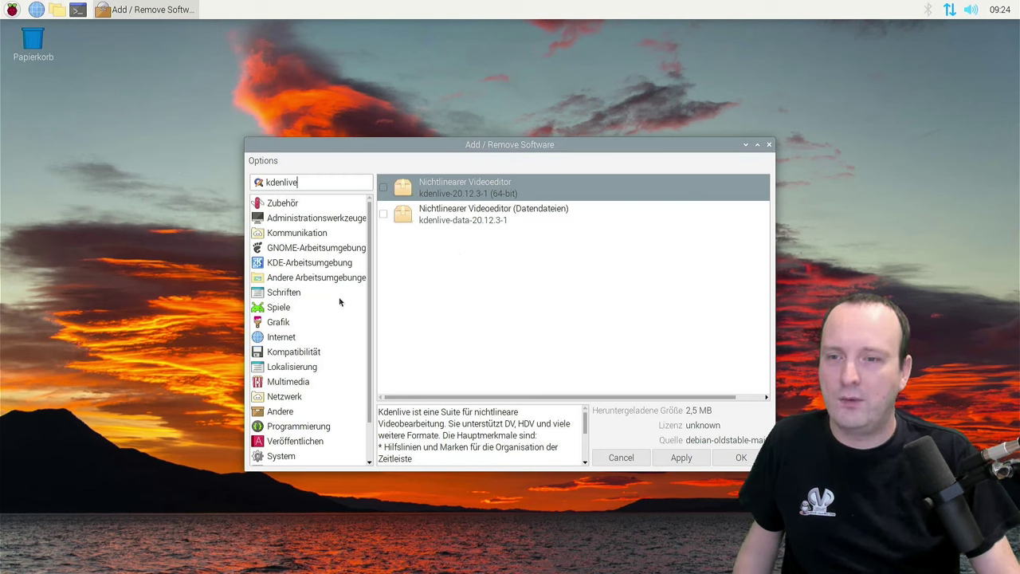
{"action": "scroll", "coordinate": [335, 302], "scroll_direction": "down", "scroll_amount": 1}
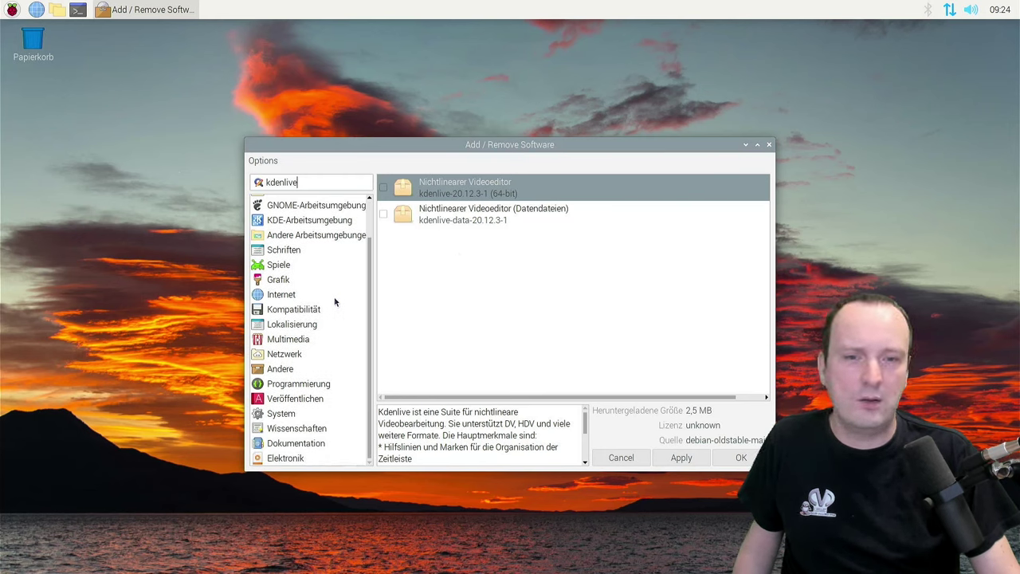
{"action": "left_click", "coordinate": [769, 144]}
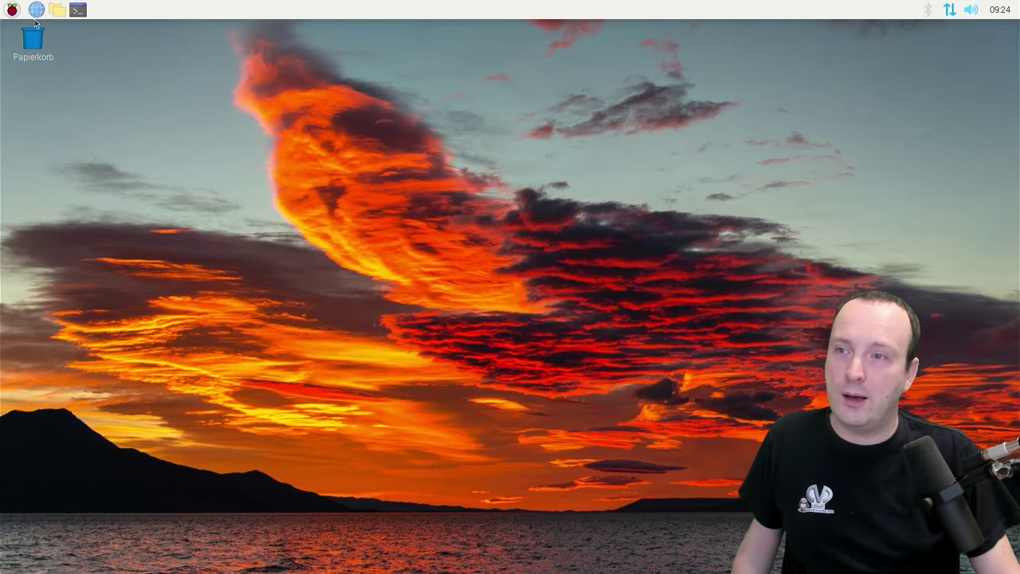
- Look through the installed programs under Entwicklung, Internet, Unterhaltungsmedien and Grafik
{"action": "left_click", "coordinate": [11, 10]}
{"action": "mouse_move", "coordinate": [29, 31]}
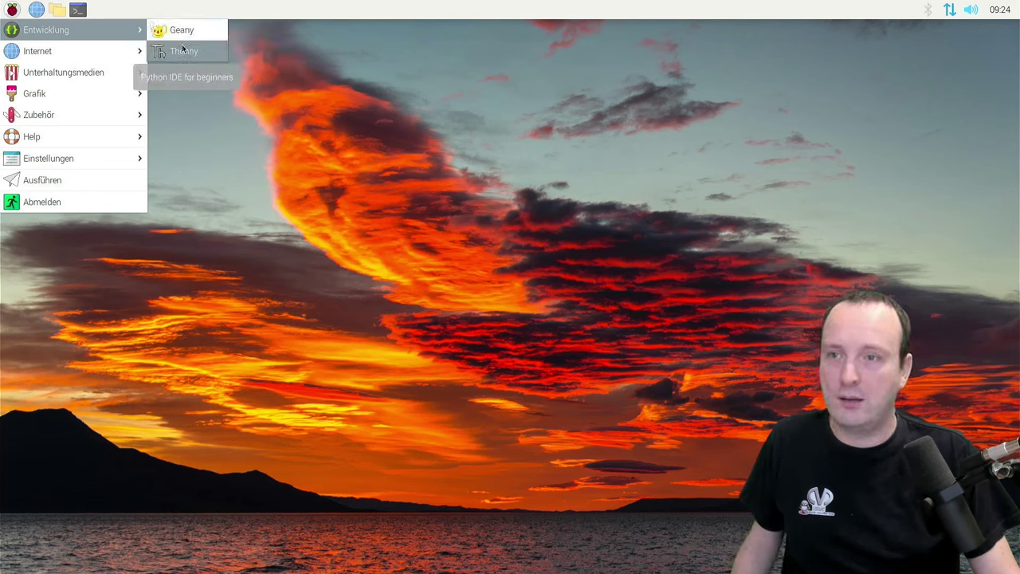
{"action": "mouse_move", "coordinate": [97, 51]}
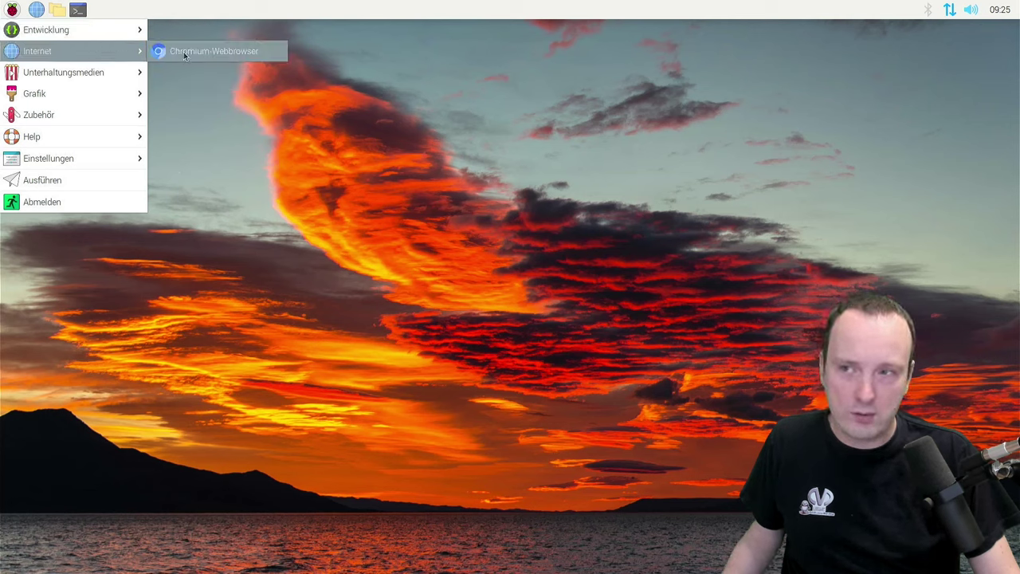
{"action": "mouse_move", "coordinate": [128, 73]}
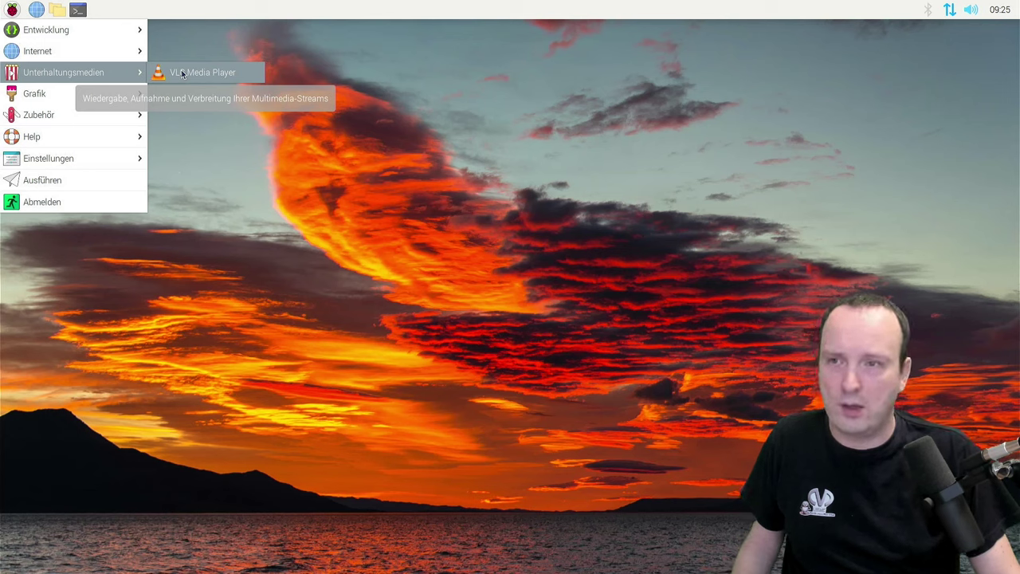
{"action": "mouse_move", "coordinate": [62, 93]}
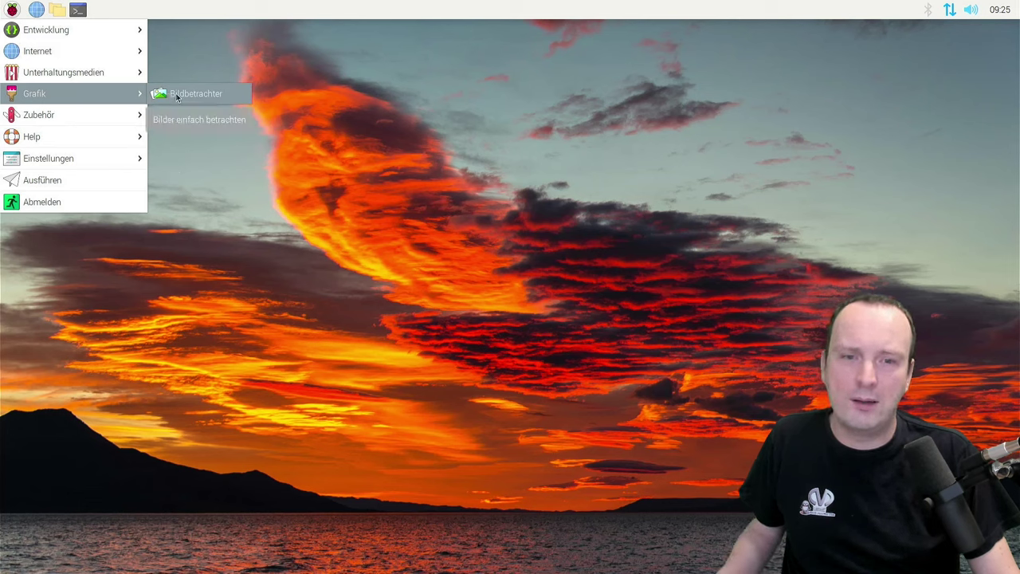
- Open Raspberry Pi Diagnostics, place its window mid-desktop to view the SD Card Speed Test, and close it without running the test
{"action": "mouse_move", "coordinate": [96, 115]}
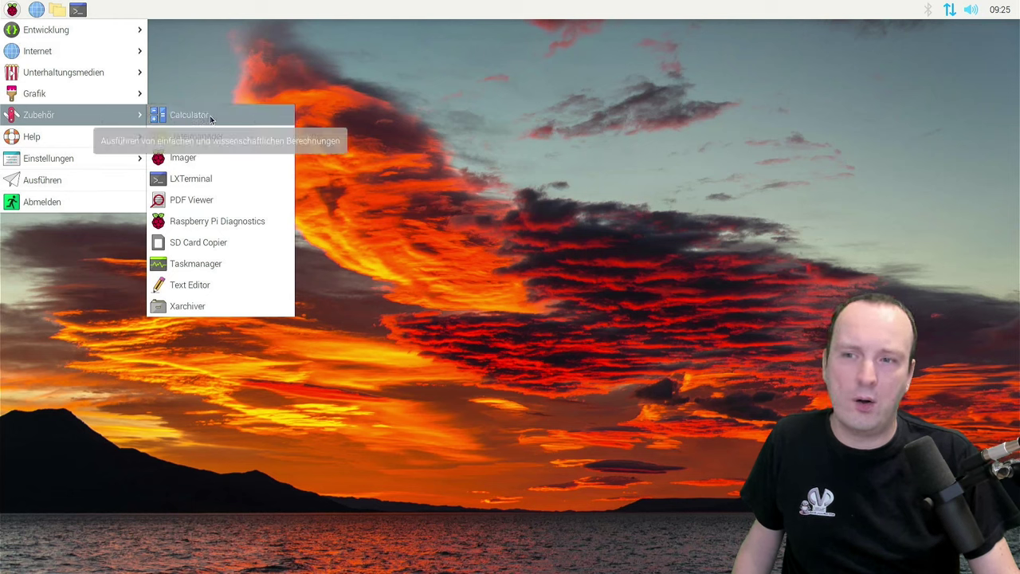
{"action": "left_click", "coordinate": [249, 227]}
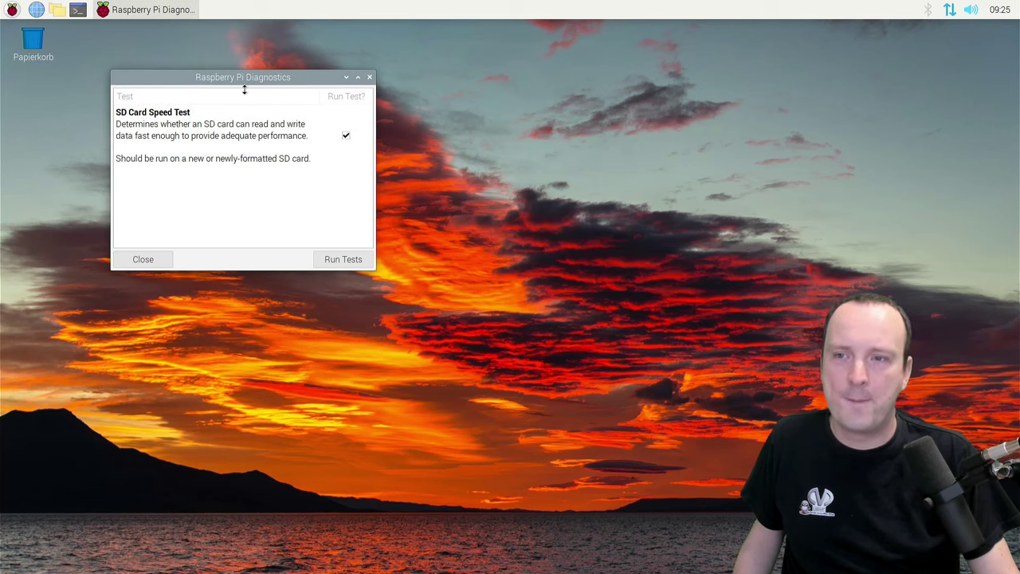
{"action": "left_click_drag", "start_coordinate": [205, 70], "coordinate": [205, 91]}
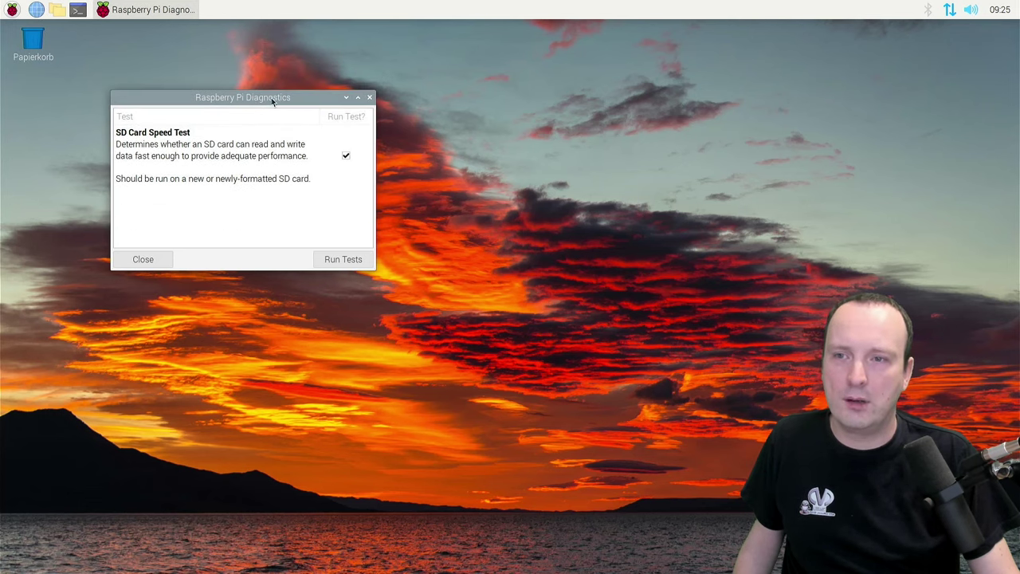
{"action": "left_click_drag", "start_coordinate": [271, 97], "coordinate": [534, 205]}
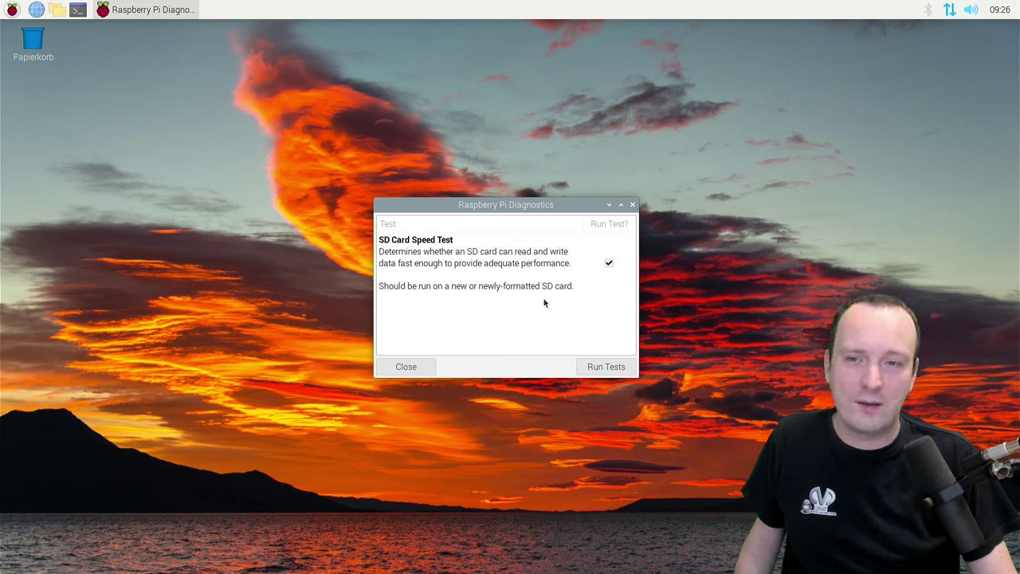
{"action": "left_click", "coordinate": [412, 368]}
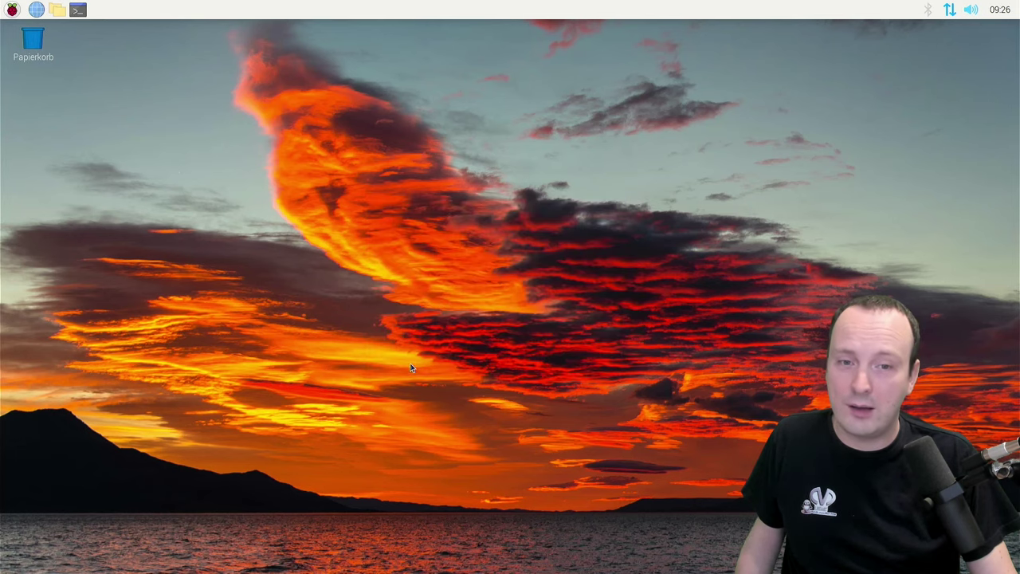
- View the Help entries, open SD Card Copier from the accessories (Zubehör), and move its window towards the middle of the desktop
{"action": "left_click", "coordinate": [11, 11]}
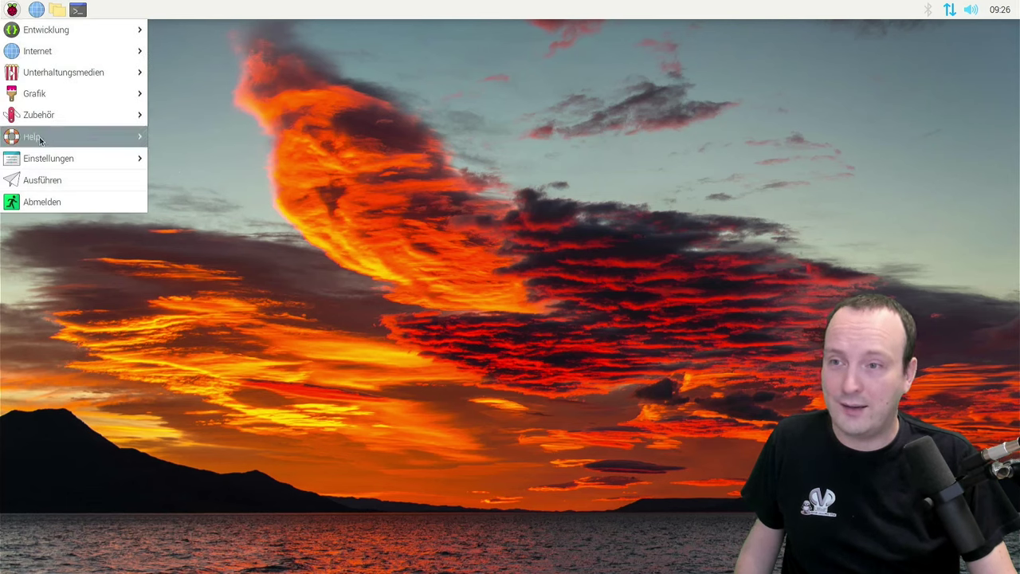
{"action": "mouse_move", "coordinate": [48, 167]}
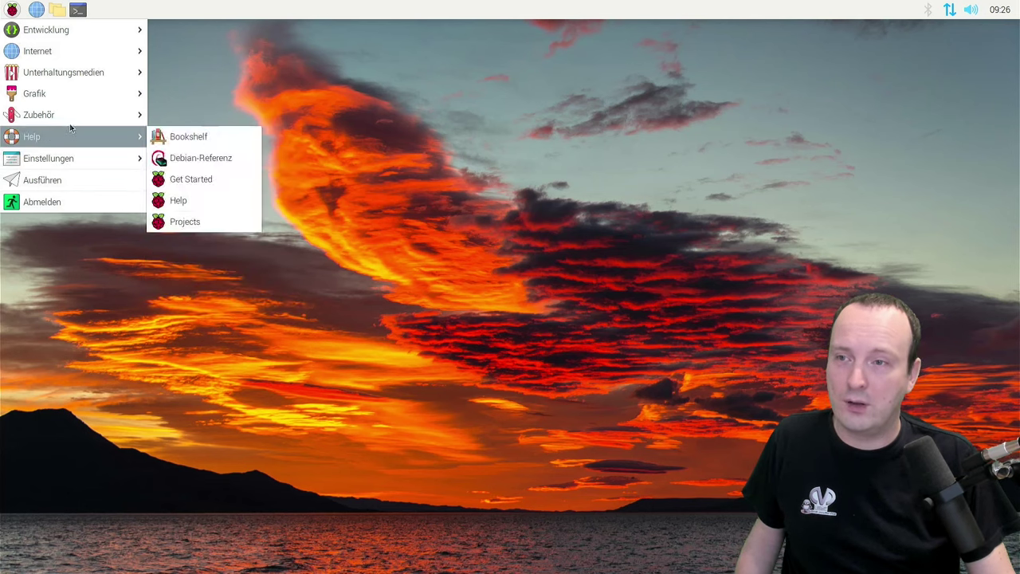
{"action": "mouse_move", "coordinate": [73, 113]}
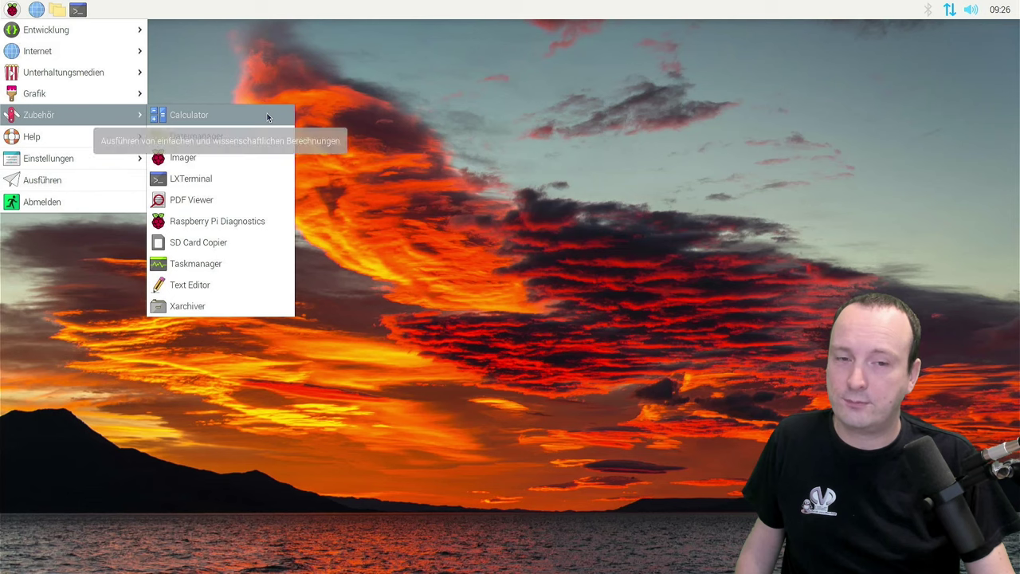
{"action": "left_click", "coordinate": [244, 243]}
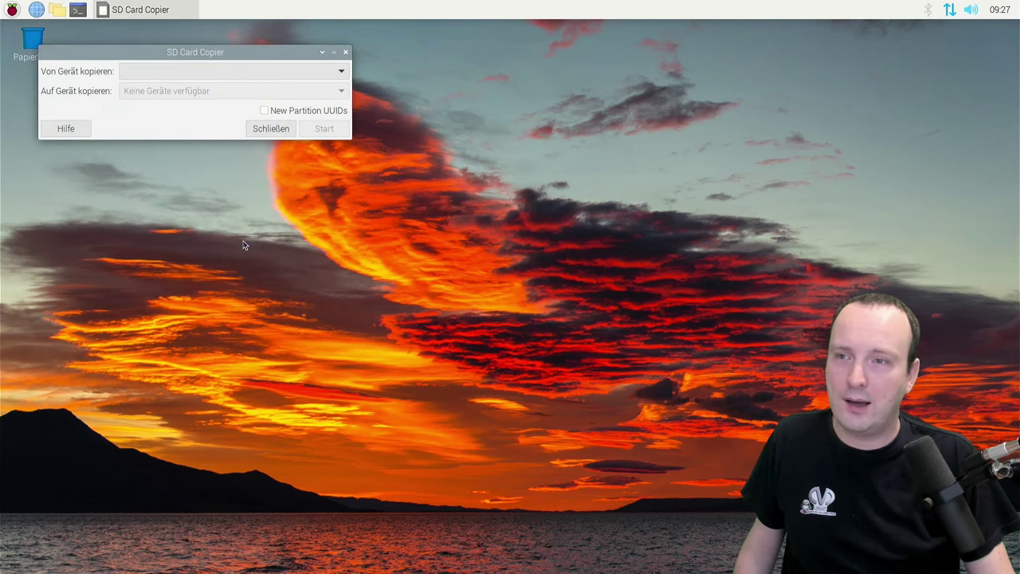
{"action": "left_click_drag", "start_coordinate": [115, 50], "coordinate": [351, 162]}
- Choose /dev/mmcblk0 as the device to copy from, then close SD Card Copier without copying
{"action": "left_click", "coordinate": [537, 184]}
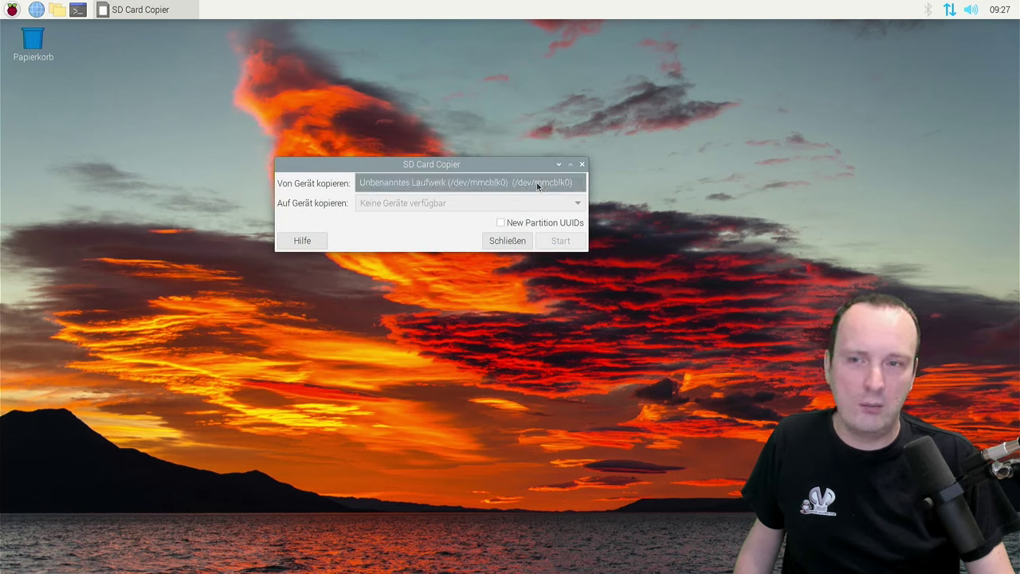
{"action": "left_click", "coordinate": [536, 183]}
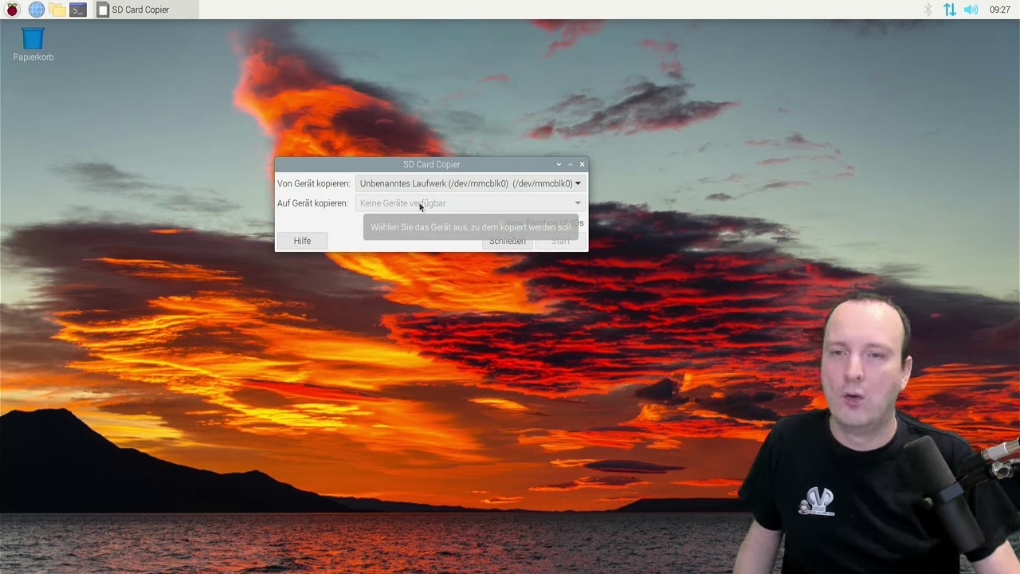
{"action": "left_click", "coordinate": [505, 242]}
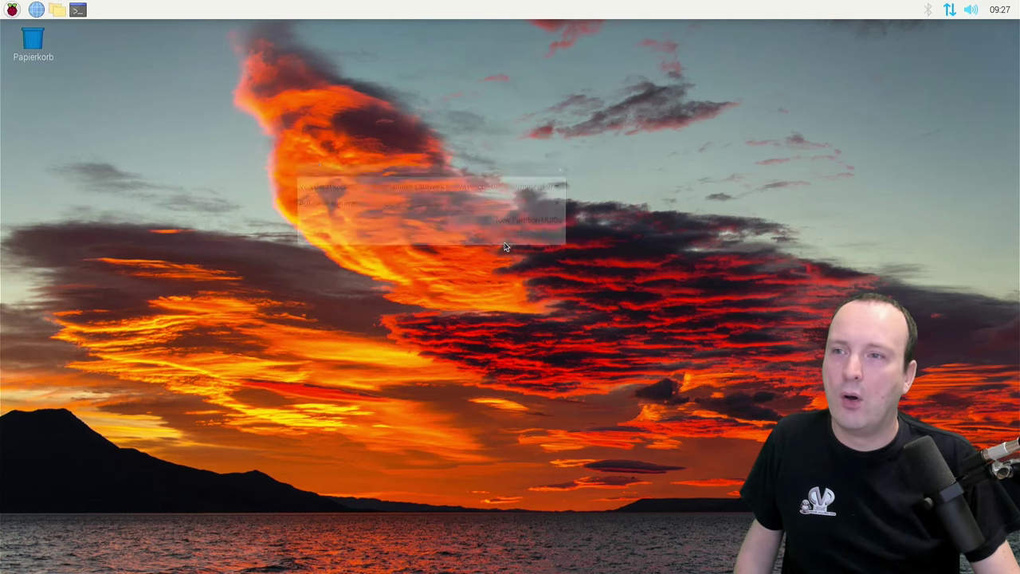
- Open Raspberry Pi Imager from the accessories (Zubehör) and browse the list of operating systems offered for writing
{"action": "left_click", "coordinate": [12, 10]}
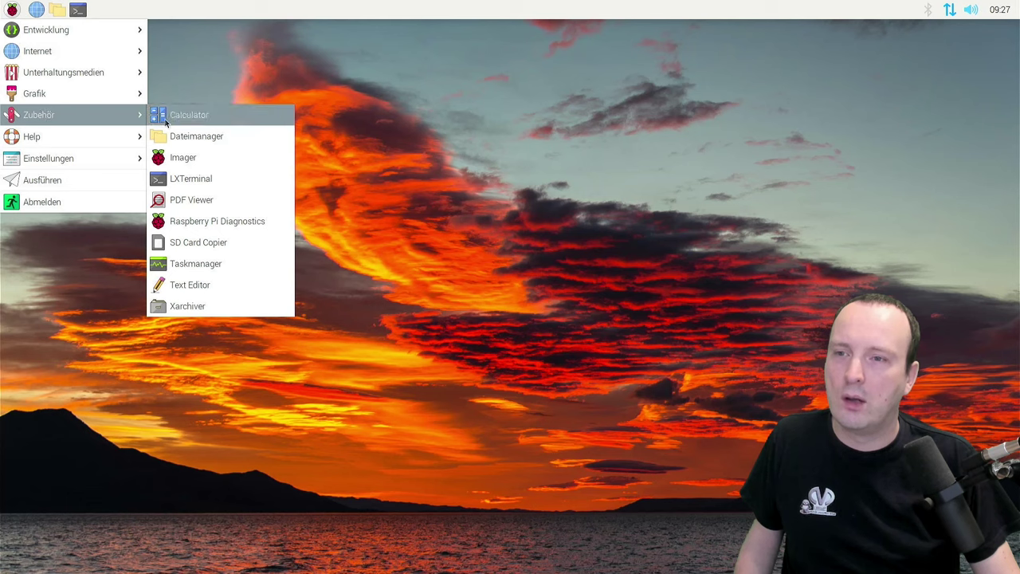
{"action": "left_click", "coordinate": [192, 158]}
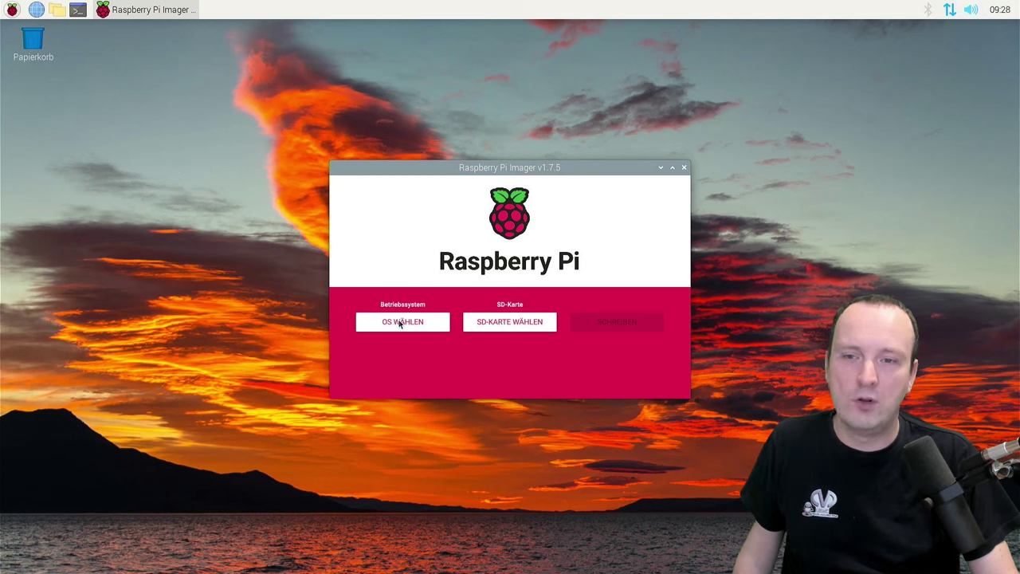
{"action": "left_click", "coordinate": [400, 322]}
{"action": "scroll", "coordinate": [524, 282], "scroll_direction": "down", "scroll_amount": 2}
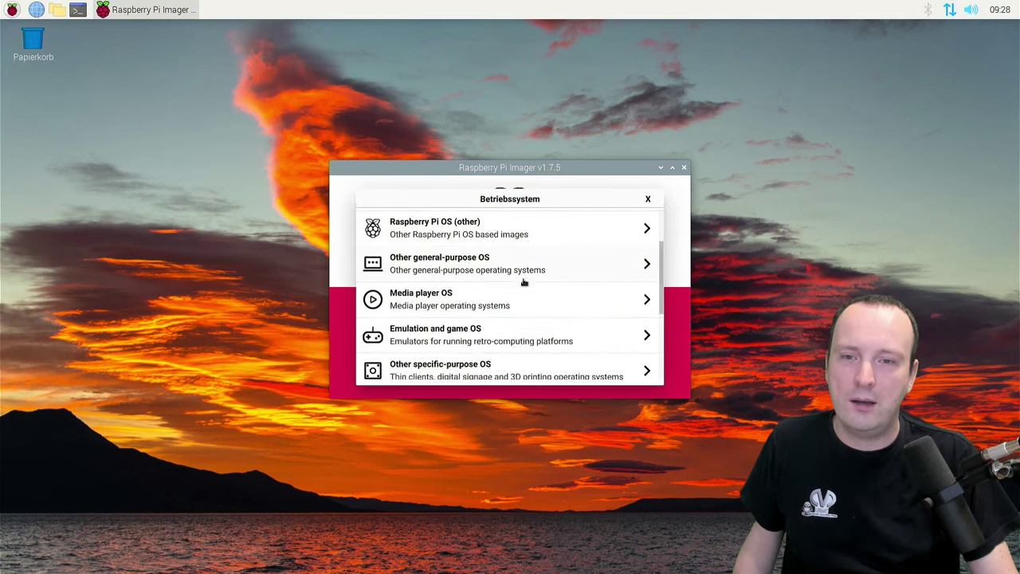
{"action": "scroll", "coordinate": [523, 282], "scroll_direction": "down", "scroll_amount": 3}
{"action": "scroll", "coordinate": [524, 282], "scroll_direction": "up", "scroll_amount": 5}
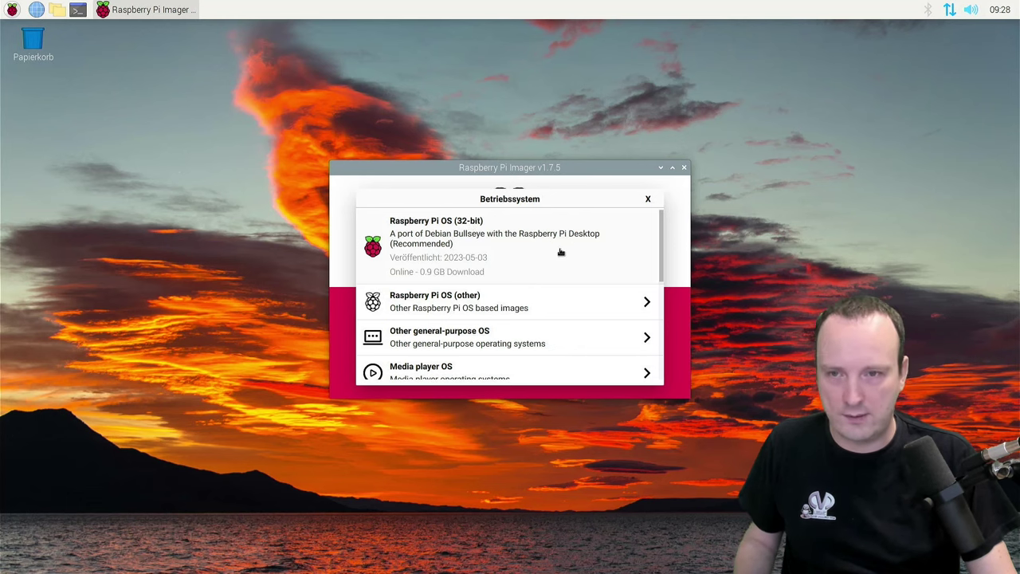
- Browse the Raspberry Pi OS (other) images from the Lite (32-bit) to the Legacy editions, then return to the main list
{"action": "left_click", "coordinate": [633, 302]}
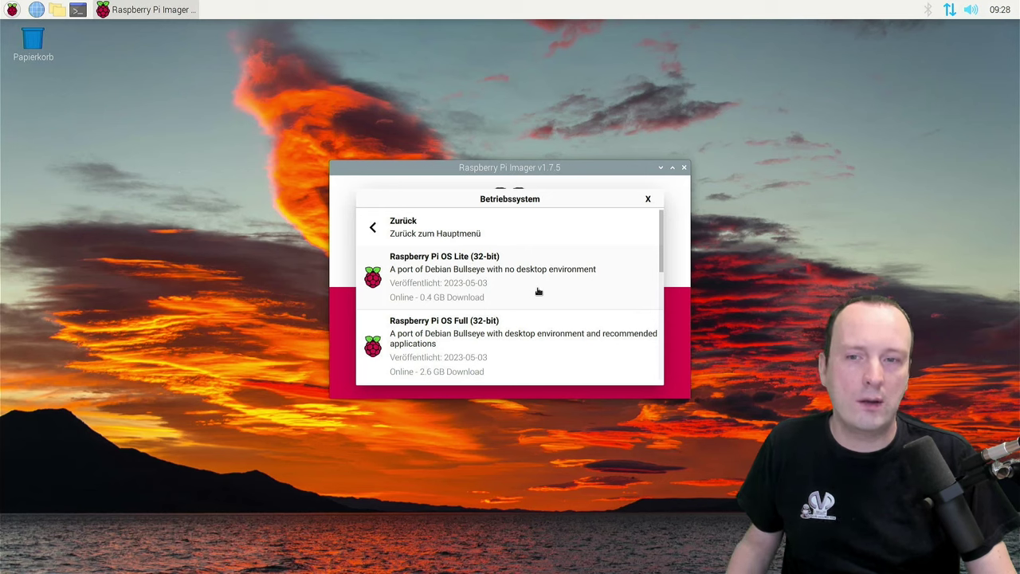
{"action": "scroll", "coordinate": [538, 292], "scroll_direction": "down", "scroll_amount": 3}
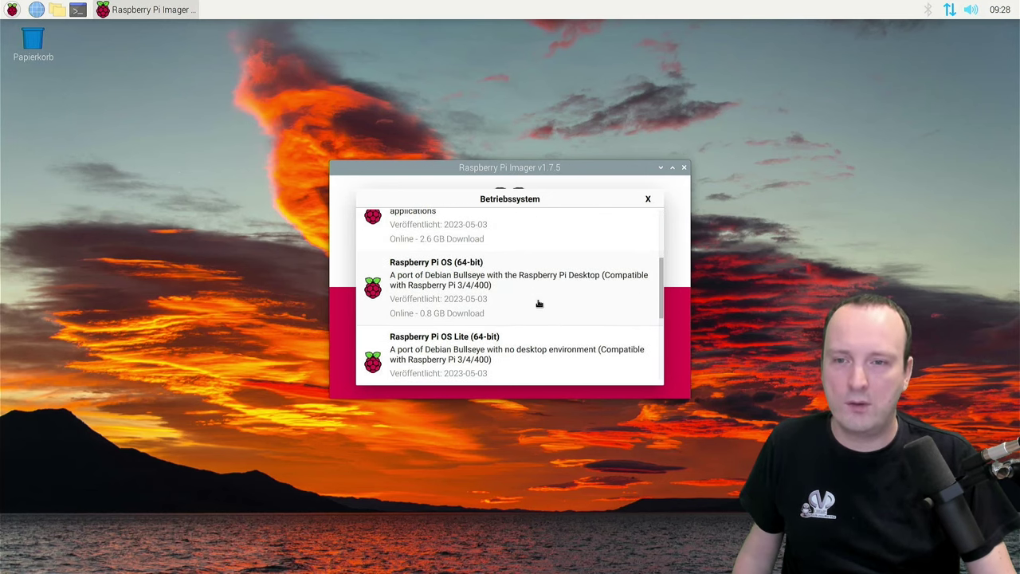
{"action": "scroll", "coordinate": [538, 304], "scroll_direction": "down", "scroll_amount": 3}
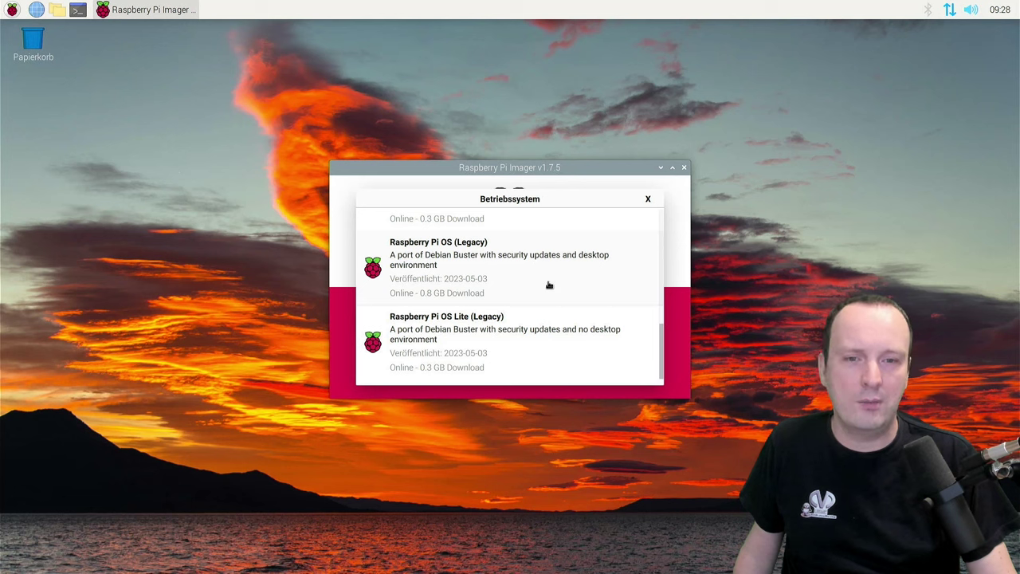
{"action": "scroll", "coordinate": [548, 285], "scroll_direction": "up", "scroll_amount": 10}
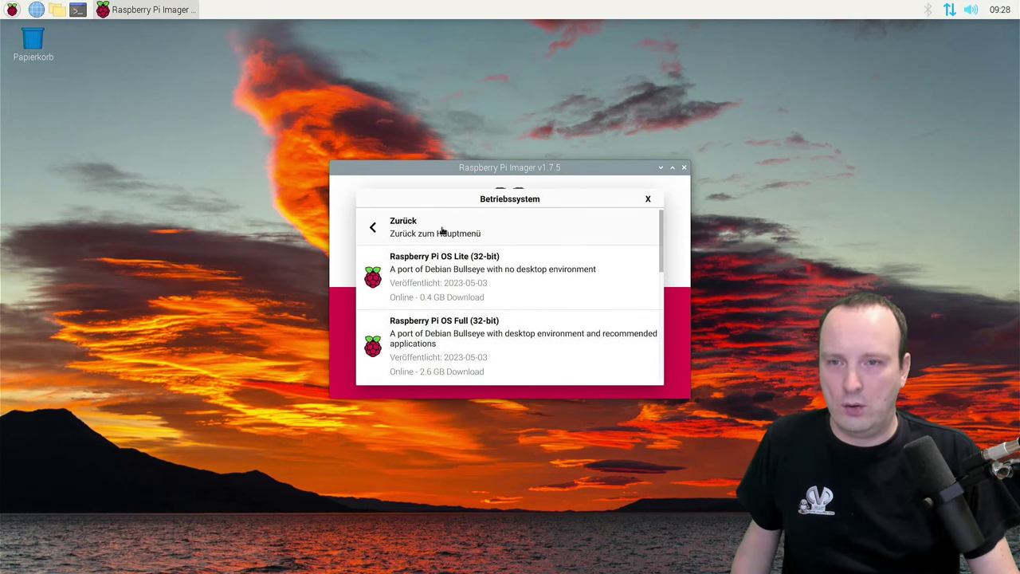
{"action": "left_click", "coordinate": [416, 229]}
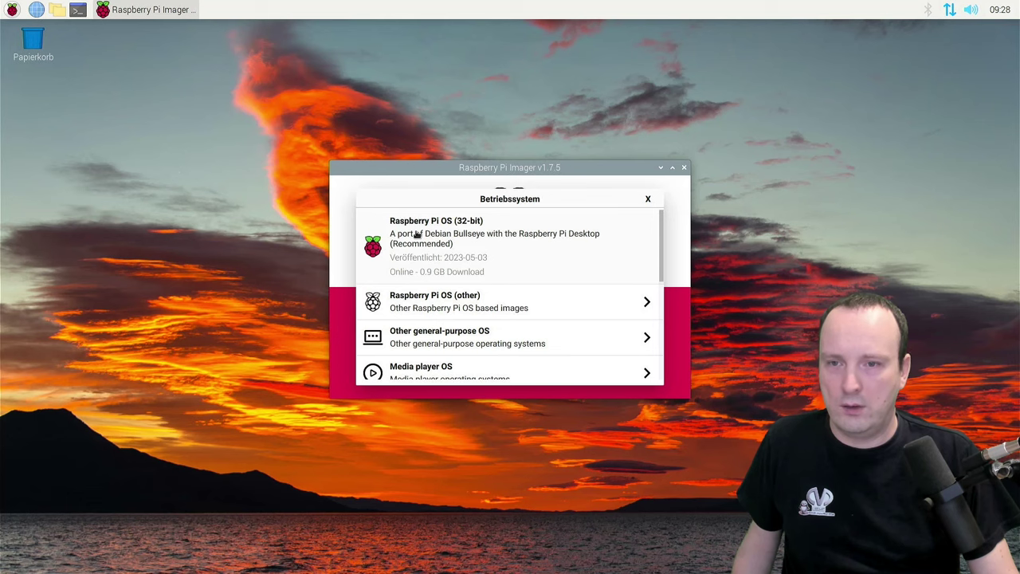
- View the Other general-purpose OS category and its RISC OS Pi entry, then return to the main operating system list
{"action": "scroll", "coordinate": [471, 257], "scroll_direction": "down", "scroll_amount": 2}
{"action": "left_click", "coordinate": [473, 271]}
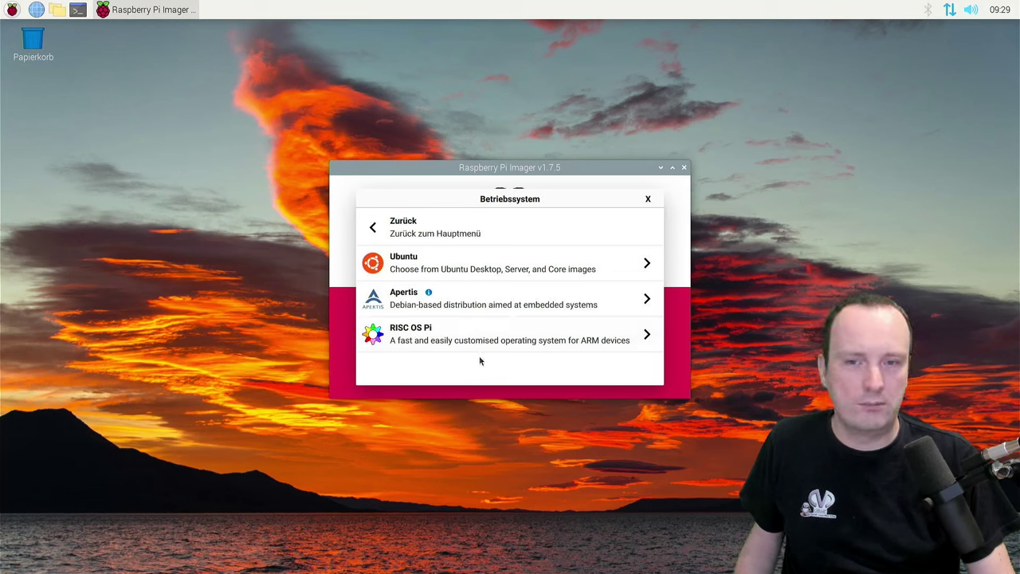
{"action": "left_click", "coordinate": [637, 340]}
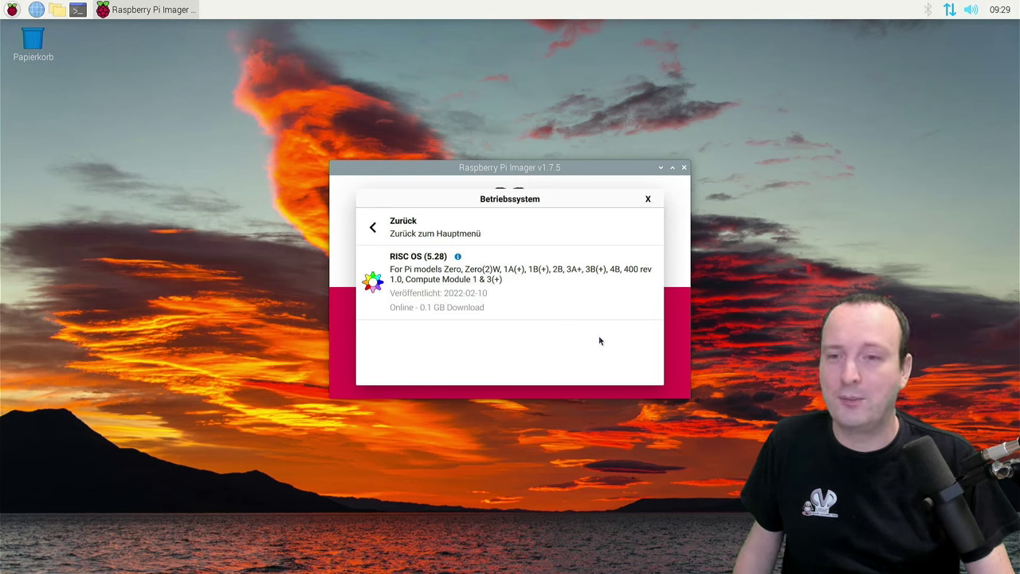
{"action": "left_click", "coordinate": [440, 234]}
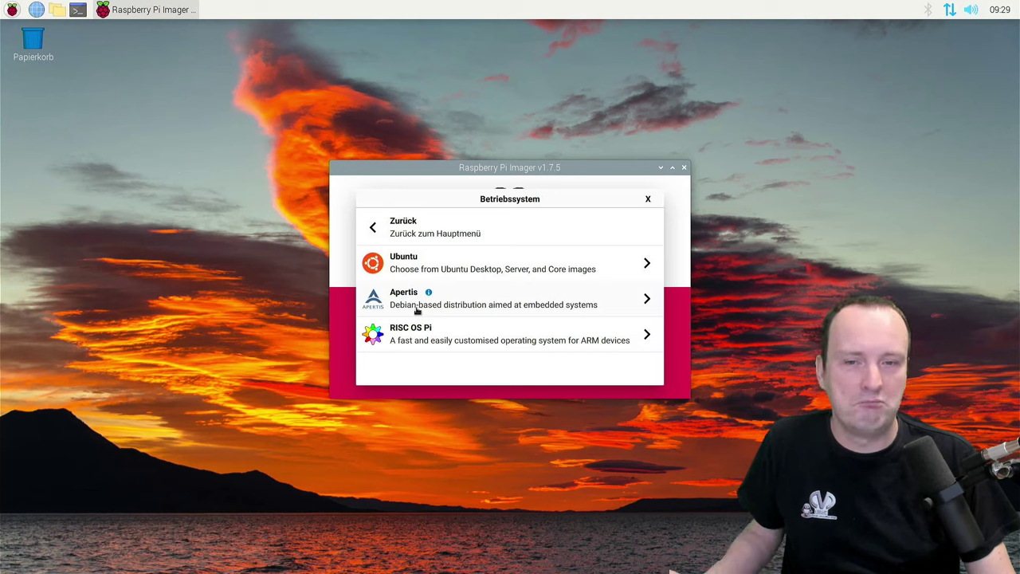
{"action": "left_click", "coordinate": [405, 231]}
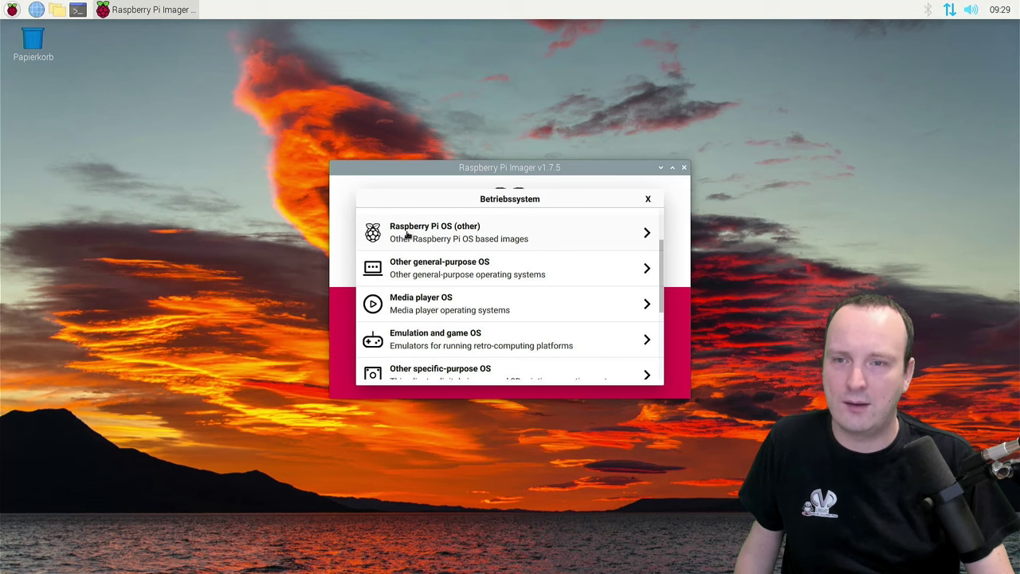
- View the systems offered under Media player OS and return to the main operating system list
{"action": "left_click", "coordinate": [491, 304]}
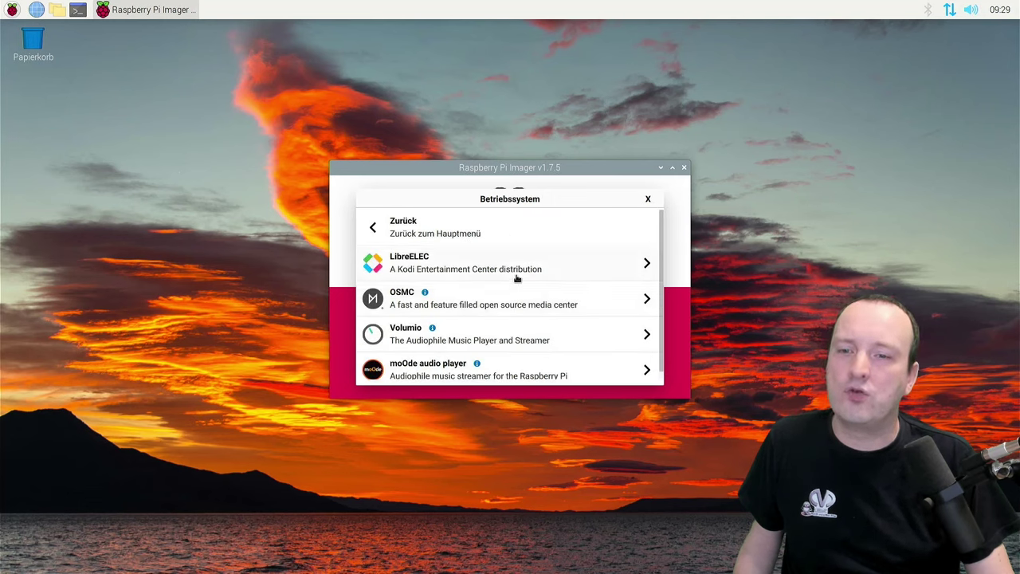
{"action": "scroll", "coordinate": [517, 277], "scroll_direction": "down", "scroll_amount": 1}
{"action": "scroll", "coordinate": [517, 278], "scroll_direction": "up", "scroll_amount": 1}
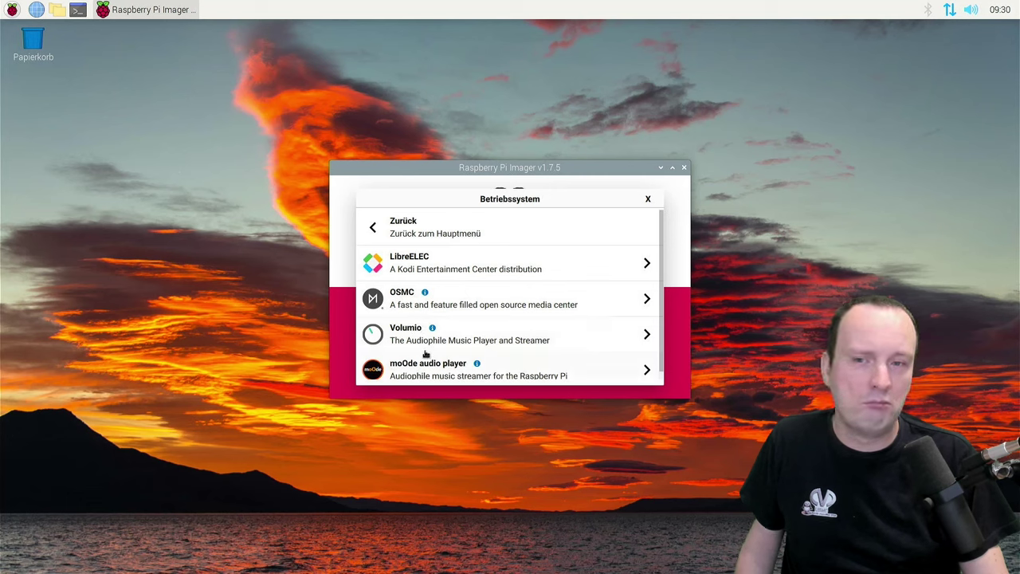
{"action": "left_click", "coordinate": [380, 229]}
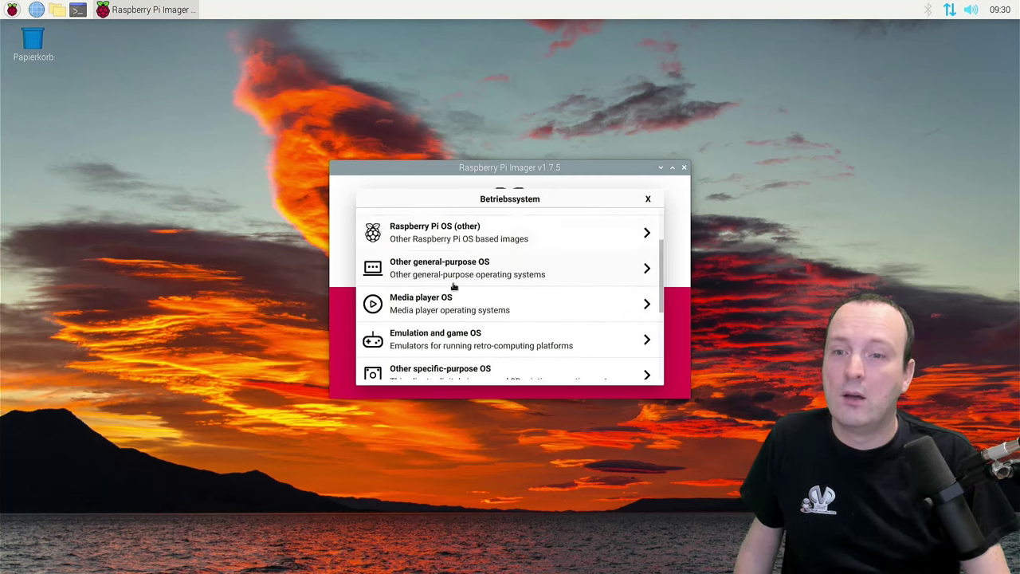
- View the retro-gaming systems under Emulation and game OS and return to the main operating system list
{"action": "scroll", "coordinate": [453, 287], "scroll_direction": "down", "scroll_amount": 2}
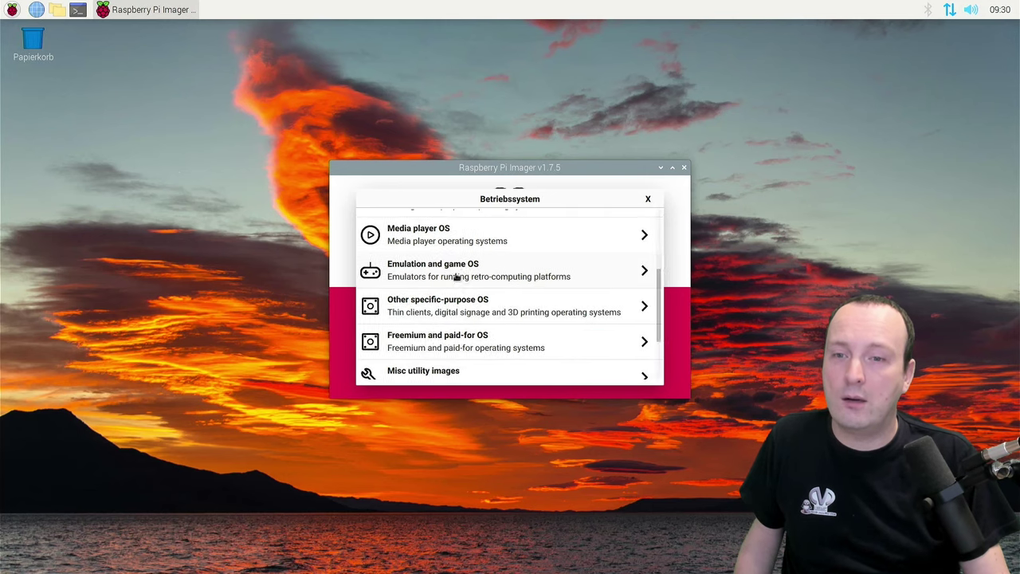
{"action": "left_click", "coordinate": [455, 276]}
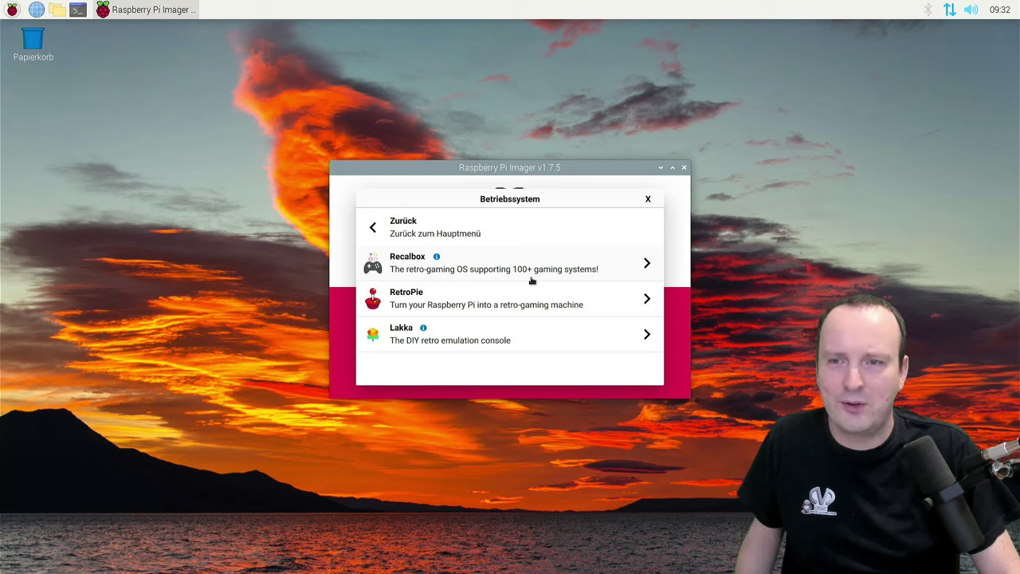
{"action": "left_click", "coordinate": [378, 228]}
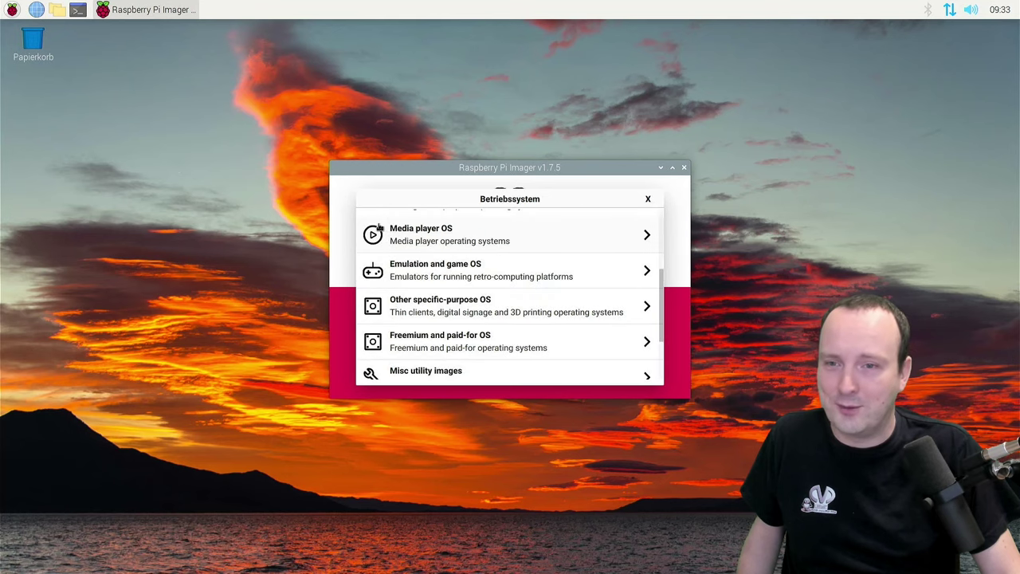
- Browse the whole Other specific-purpose OS category, from 3D printing to DAKboard, and return to the main operating system list
{"action": "left_click", "coordinate": [527, 316]}
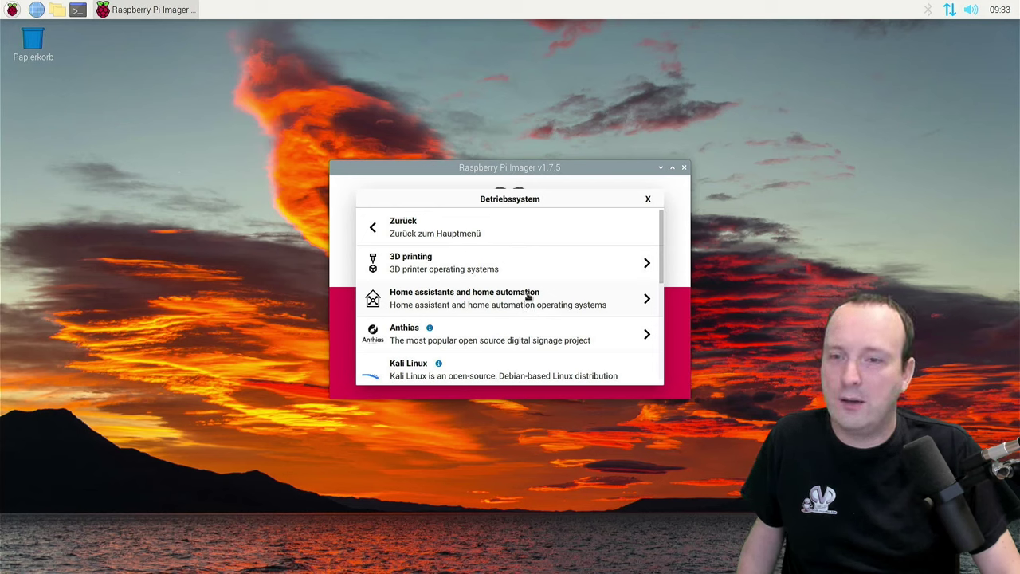
{"action": "scroll", "coordinate": [528, 295], "scroll_direction": "down", "scroll_amount": 2}
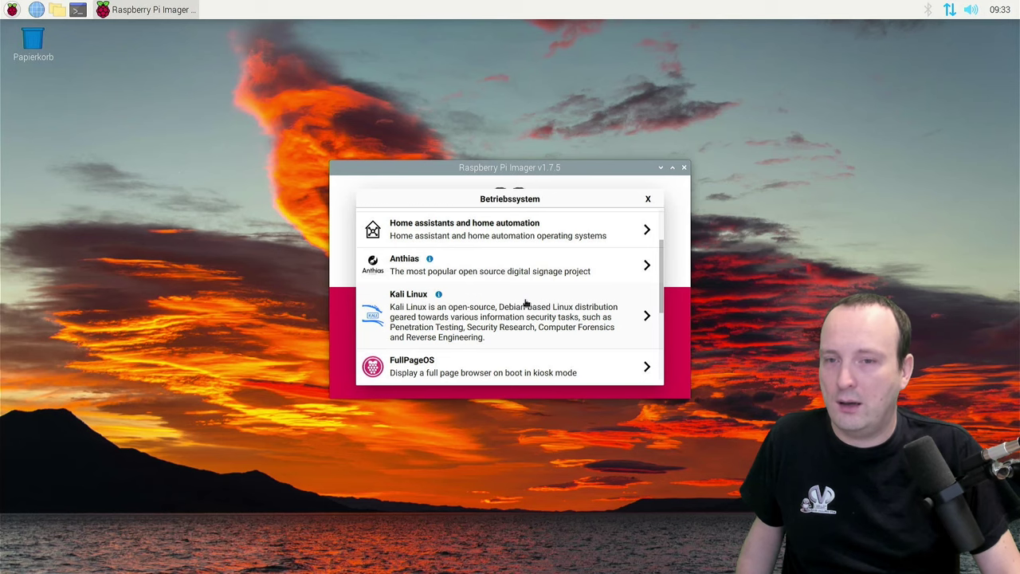
{"action": "scroll", "coordinate": [526, 299], "scroll_direction": "down", "scroll_amount": 2}
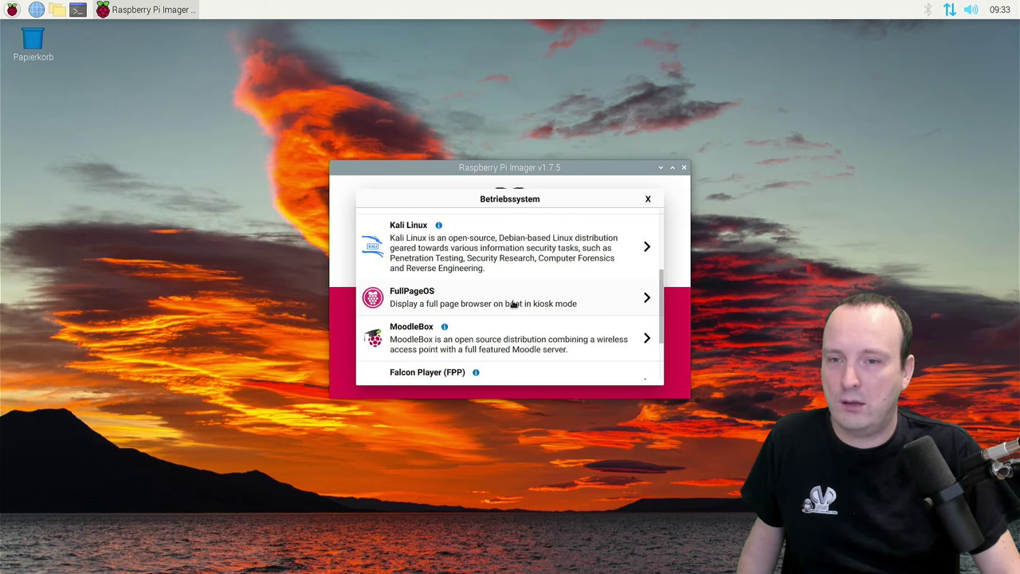
{"action": "scroll", "coordinate": [515, 303], "scroll_direction": "down", "scroll_amount": 2}
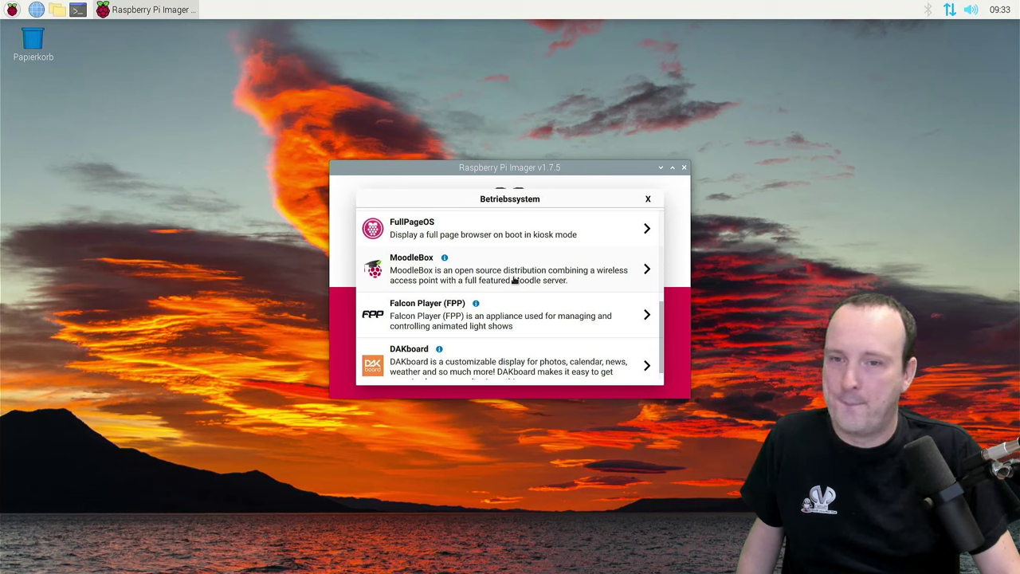
{"action": "scroll", "coordinate": [514, 280], "scroll_direction": "down", "scroll_amount": 1}
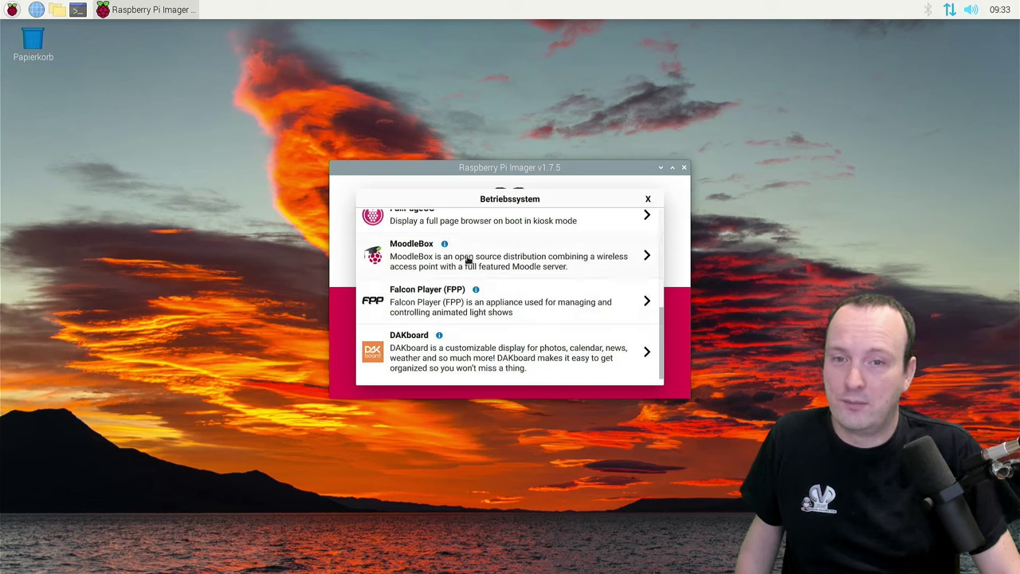
{"action": "scroll", "coordinate": [598, 244], "scroll_direction": "up", "scroll_amount": 10}
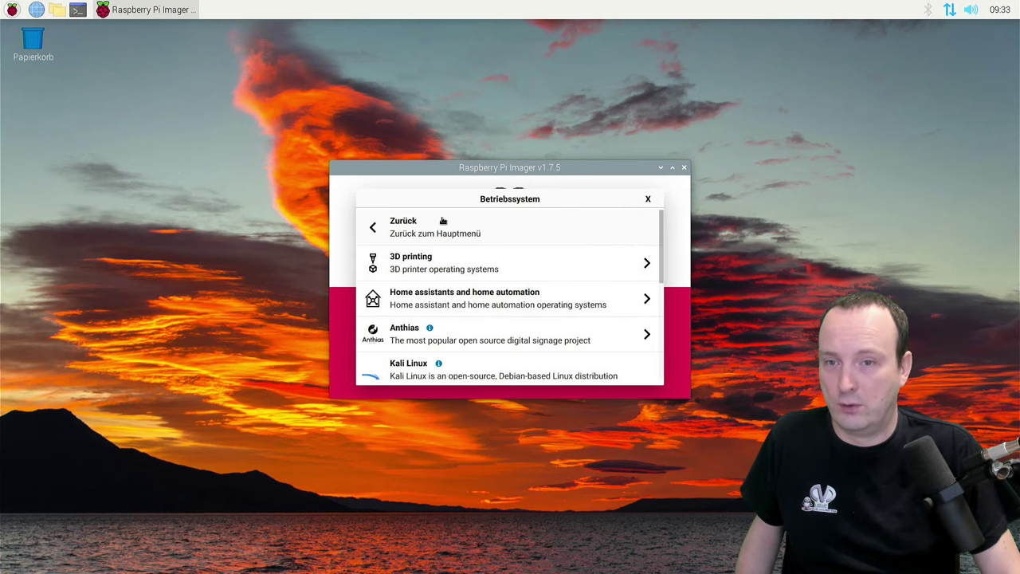
{"action": "scroll", "coordinate": [376, 231], "scroll_direction": "down", "scroll_amount": 5}
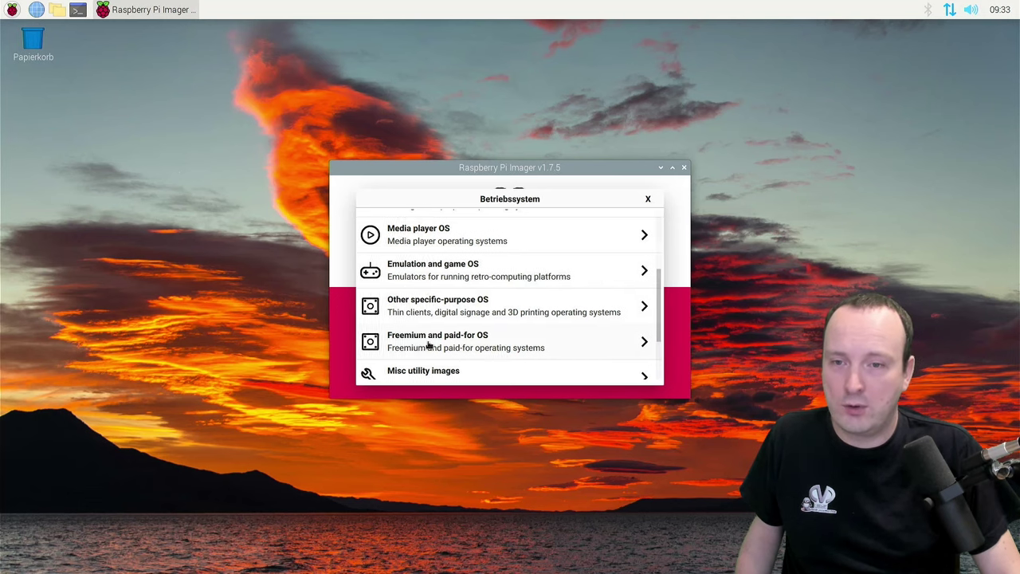
- View the Freemium and paid-for OS category including the Android by emteria image, then return to the main operating system list
{"action": "left_click", "coordinate": [486, 345]}
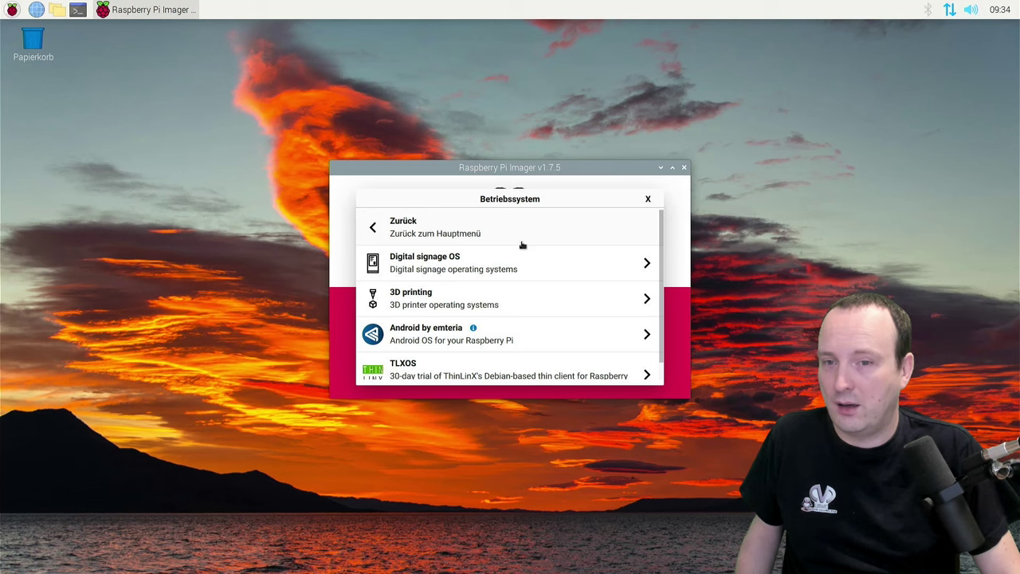
{"action": "scroll", "coordinate": [522, 263], "scroll_direction": "down", "scroll_amount": 1}
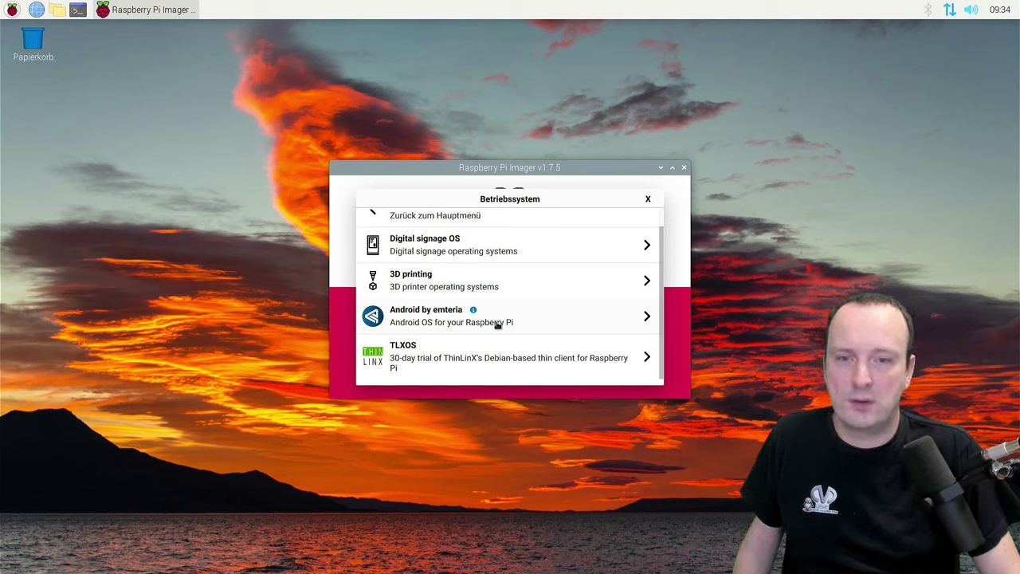
{"action": "left_click", "coordinate": [592, 324]}
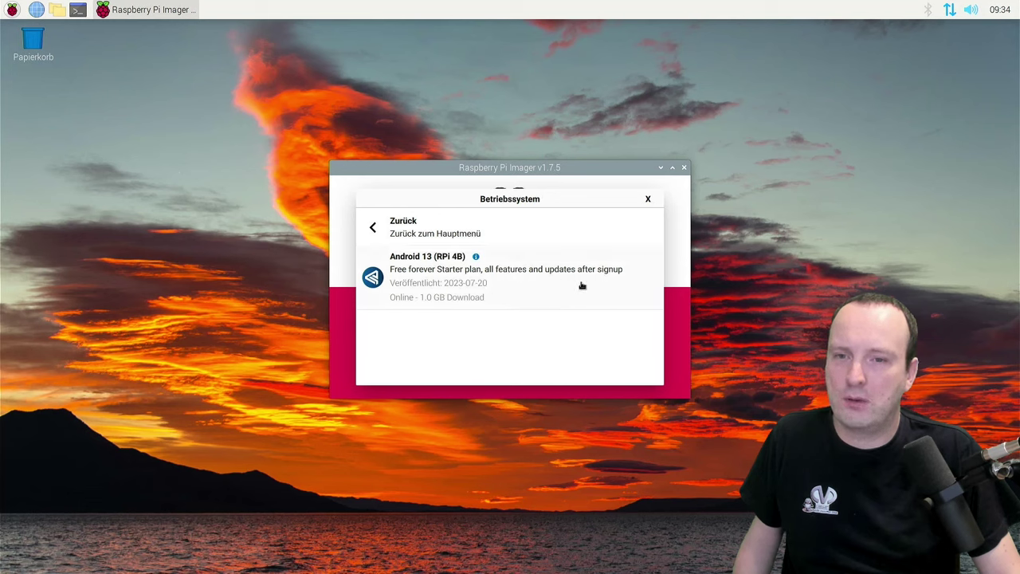
{"action": "left_click", "coordinate": [394, 231]}
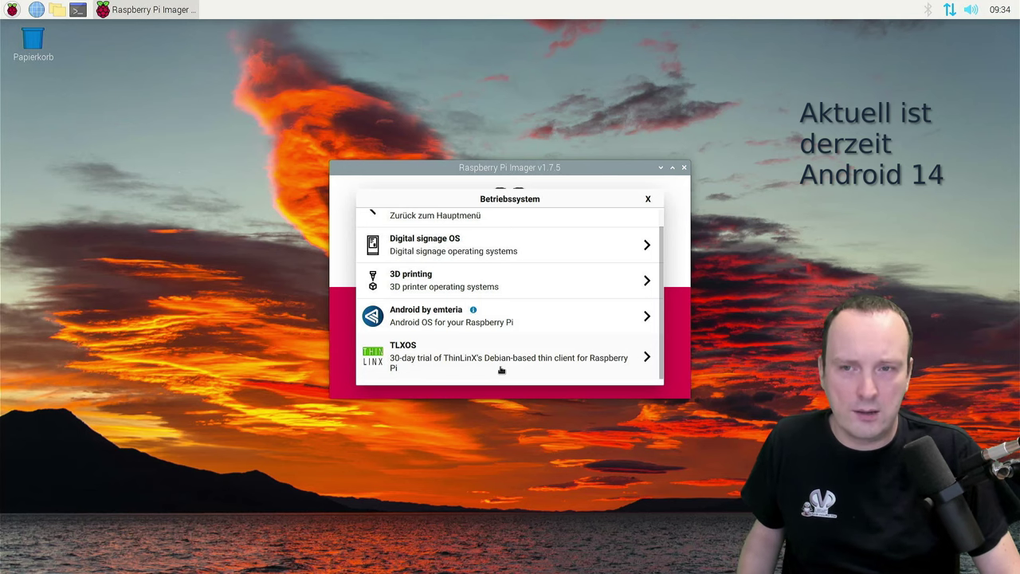
{"action": "scroll", "coordinate": [506, 296], "scroll_direction": "up", "scroll_amount": 1}
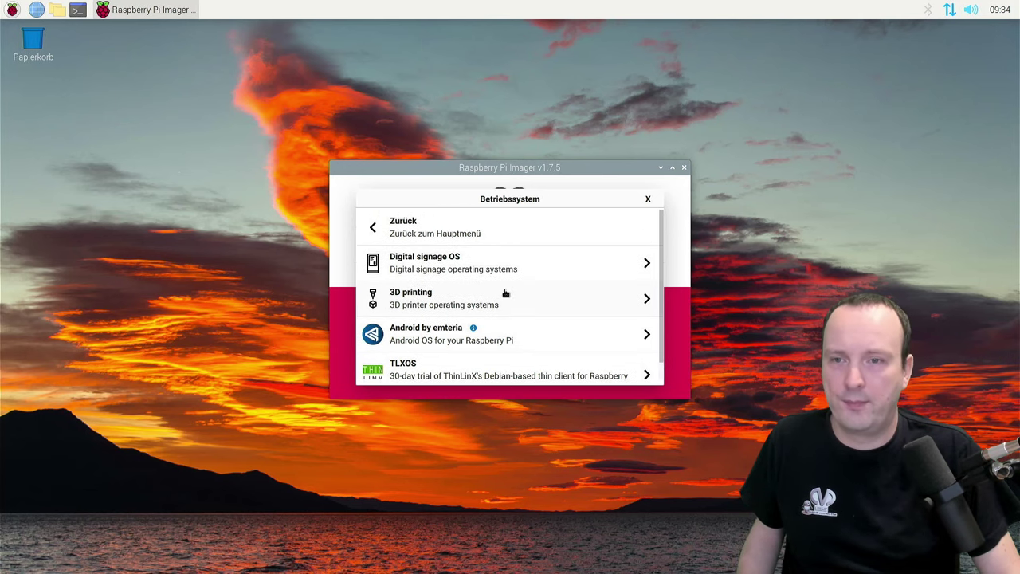
{"action": "left_click", "coordinate": [385, 236]}
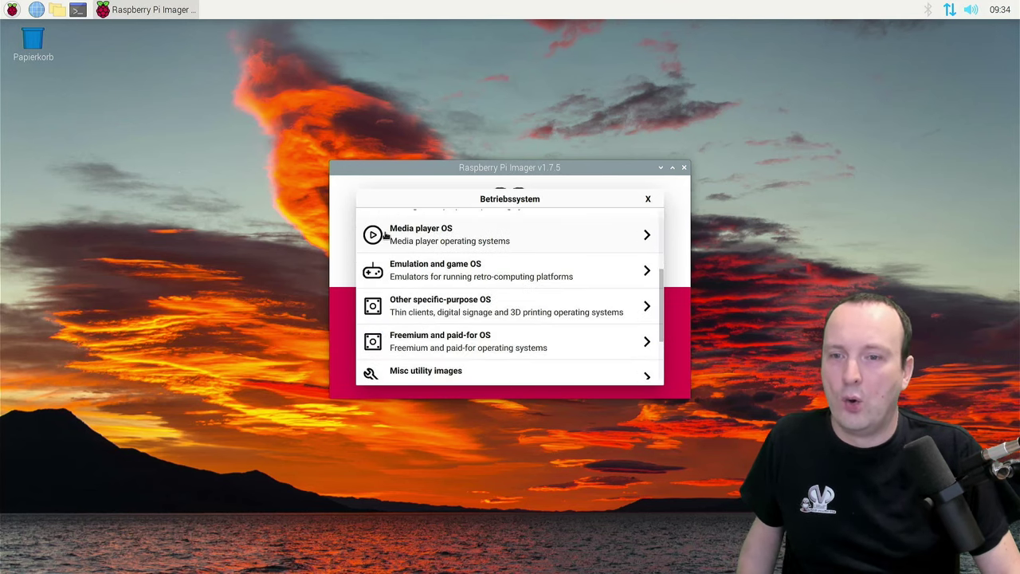
- View the Misc utility images category and its PINN multi-boot installer, then return to the main operating system list
{"action": "scroll", "coordinate": [493, 316], "scroll_direction": "down", "scroll_amount": 2}
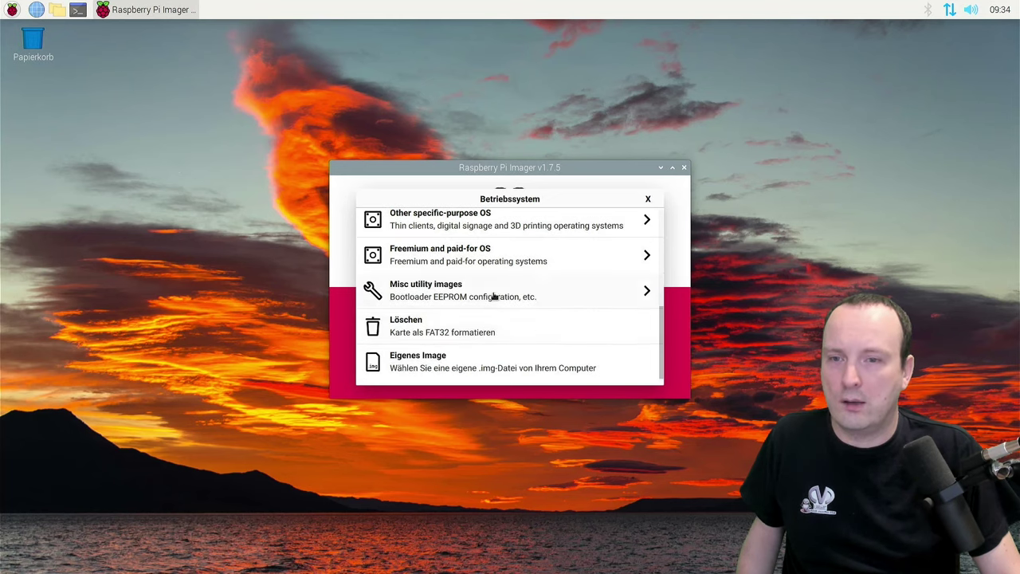
{"action": "left_click", "coordinate": [494, 296]}
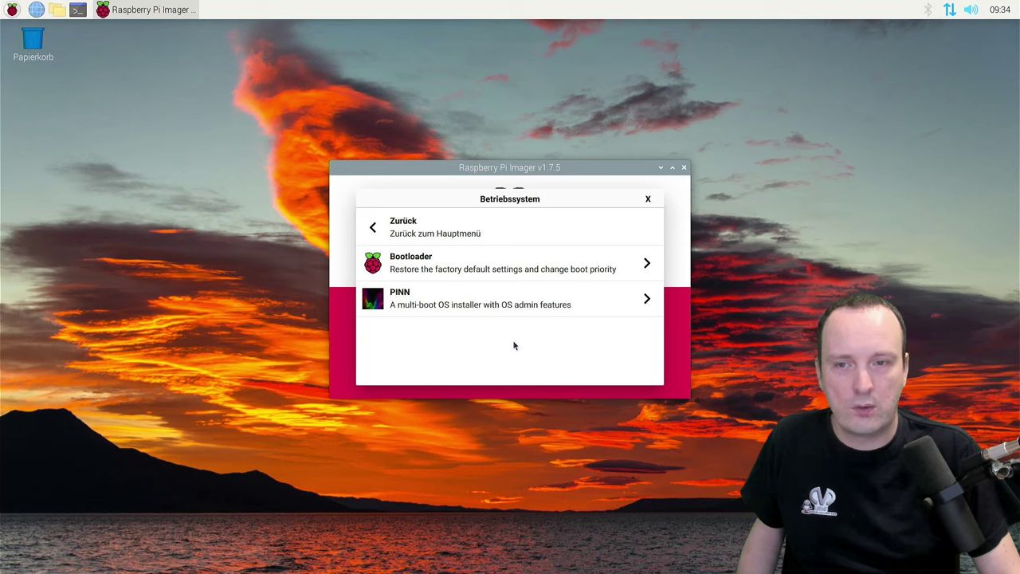
{"action": "left_click", "coordinate": [534, 305]}
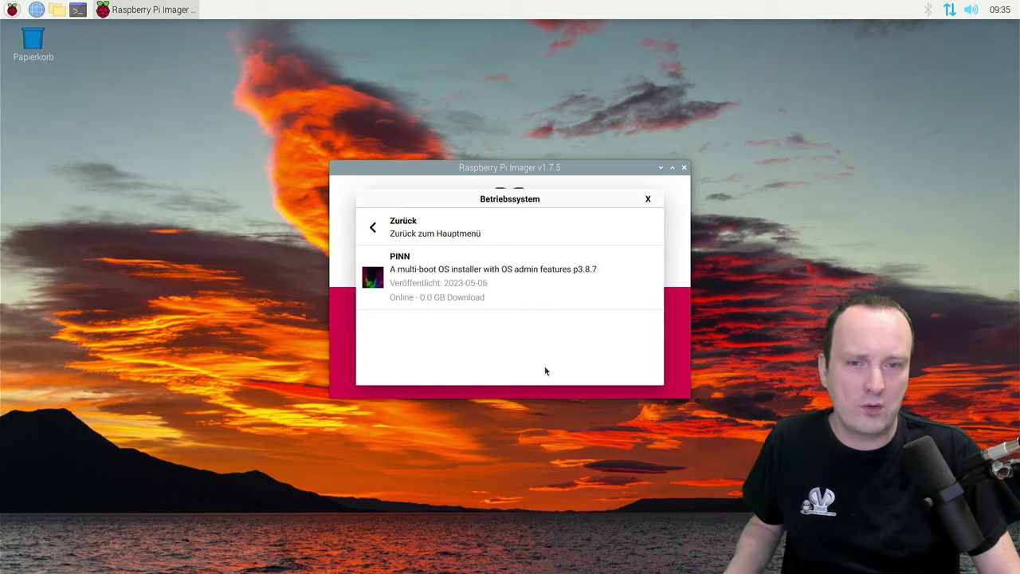
{"action": "left_click", "coordinate": [416, 237]}
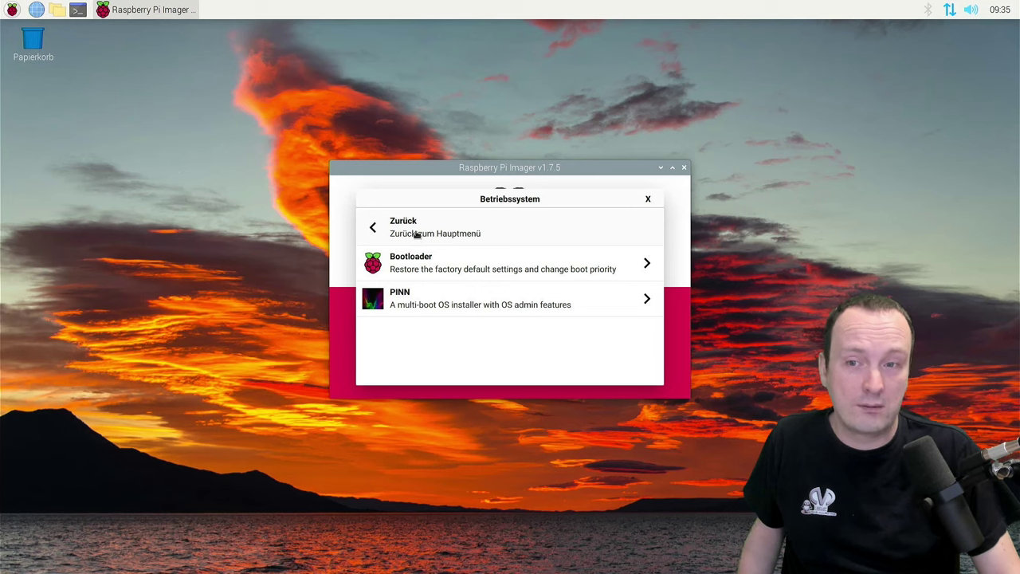
{"action": "left_click", "coordinate": [416, 237]}
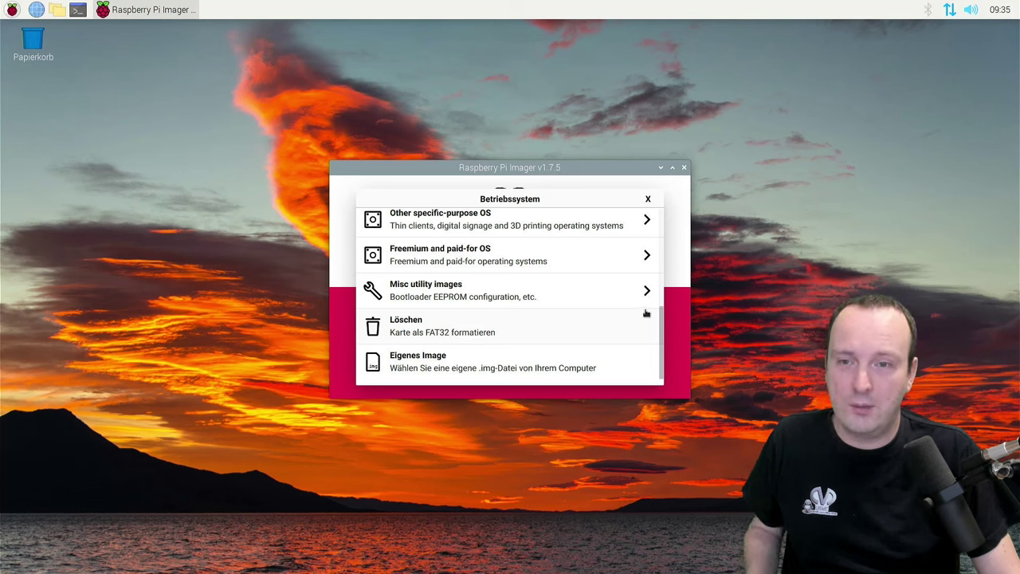
- Go back to the beginning of the operating system list and dismiss it without choosing an image
{"action": "scroll", "coordinate": [629, 311], "scroll_direction": "up", "scroll_amount": 3}
{"action": "scroll", "coordinate": [630, 311], "scroll_direction": "up", "scroll_amount": 4}
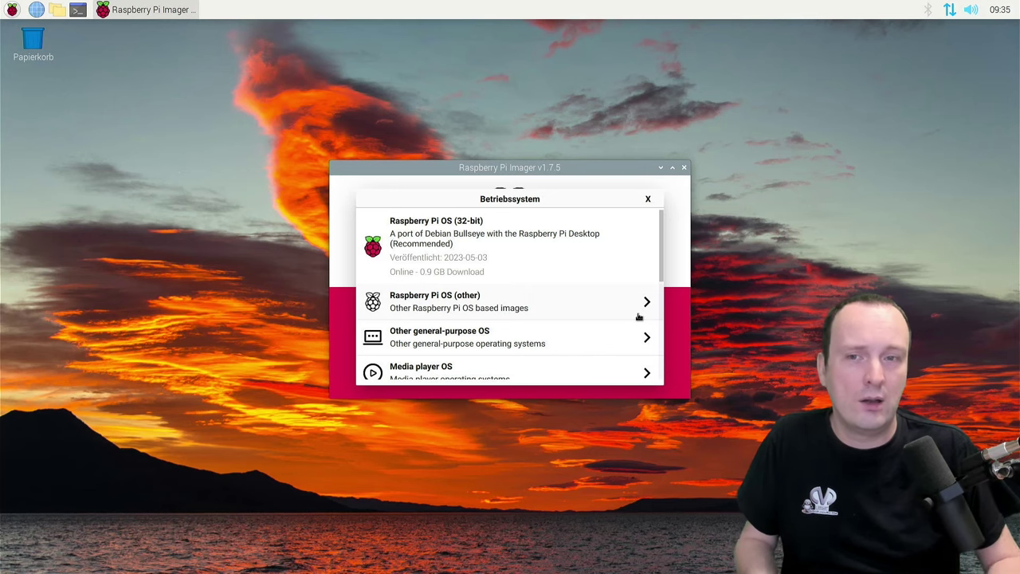
{"action": "left_click", "coordinate": [683, 230]}
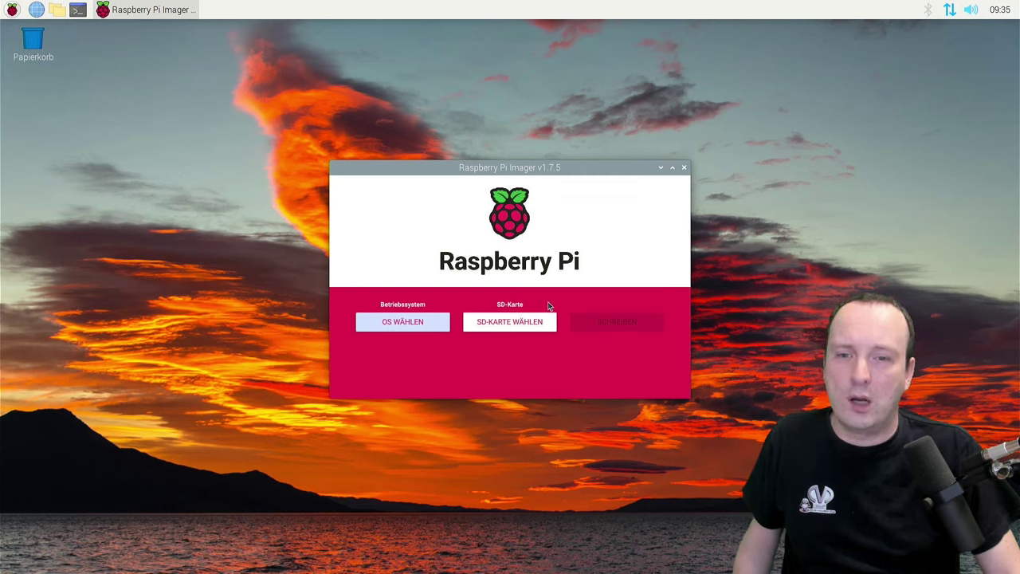
- View the SD card selection, dismiss it without choosing a card, and close Raspberry Pi Imager
{"action": "left_click", "coordinate": [518, 330]}
{"action": "left_click", "coordinate": [517, 330]}
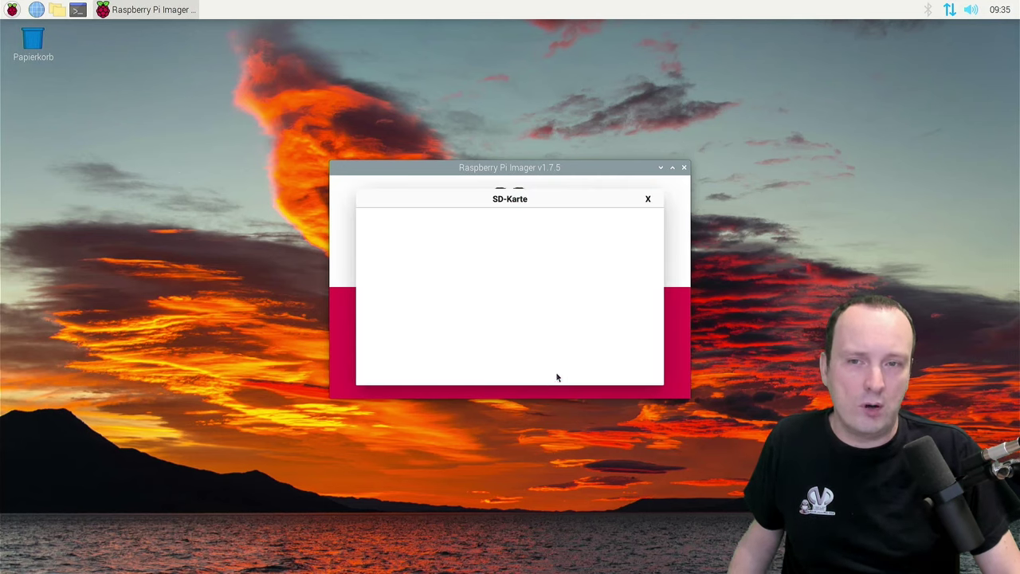
{"action": "left_click", "coordinate": [649, 199]}
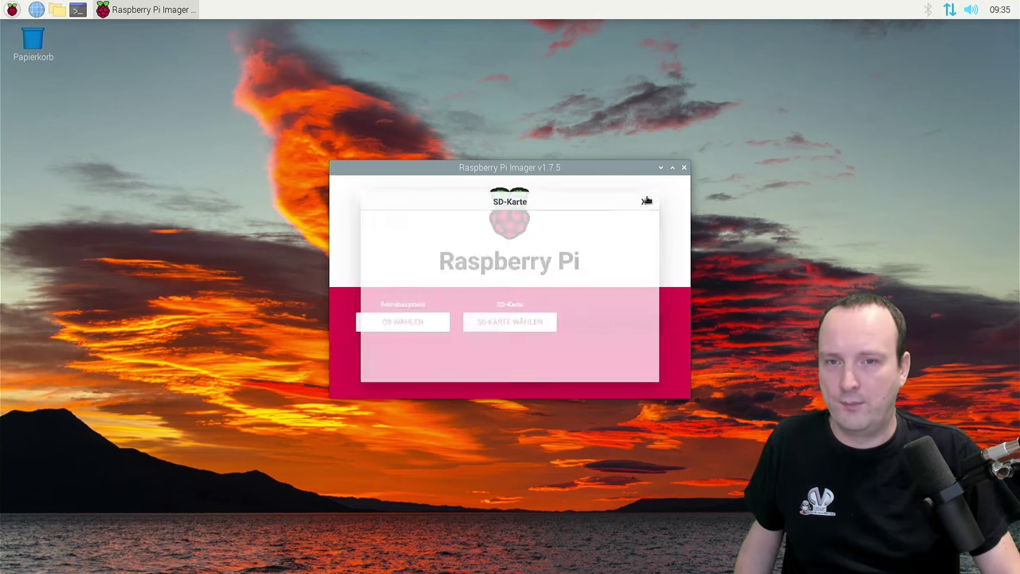
{"action": "left_click", "coordinate": [685, 168]}
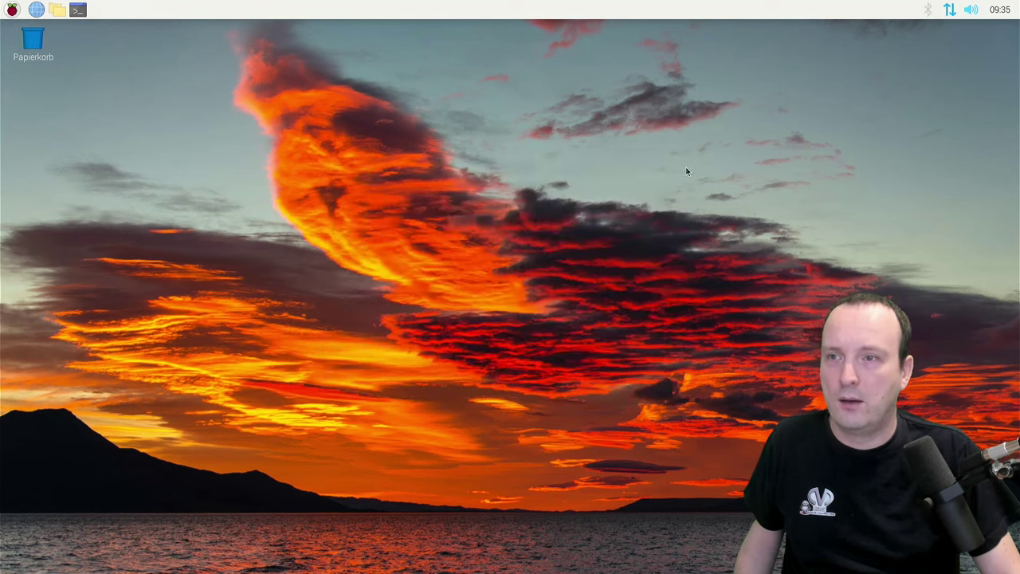